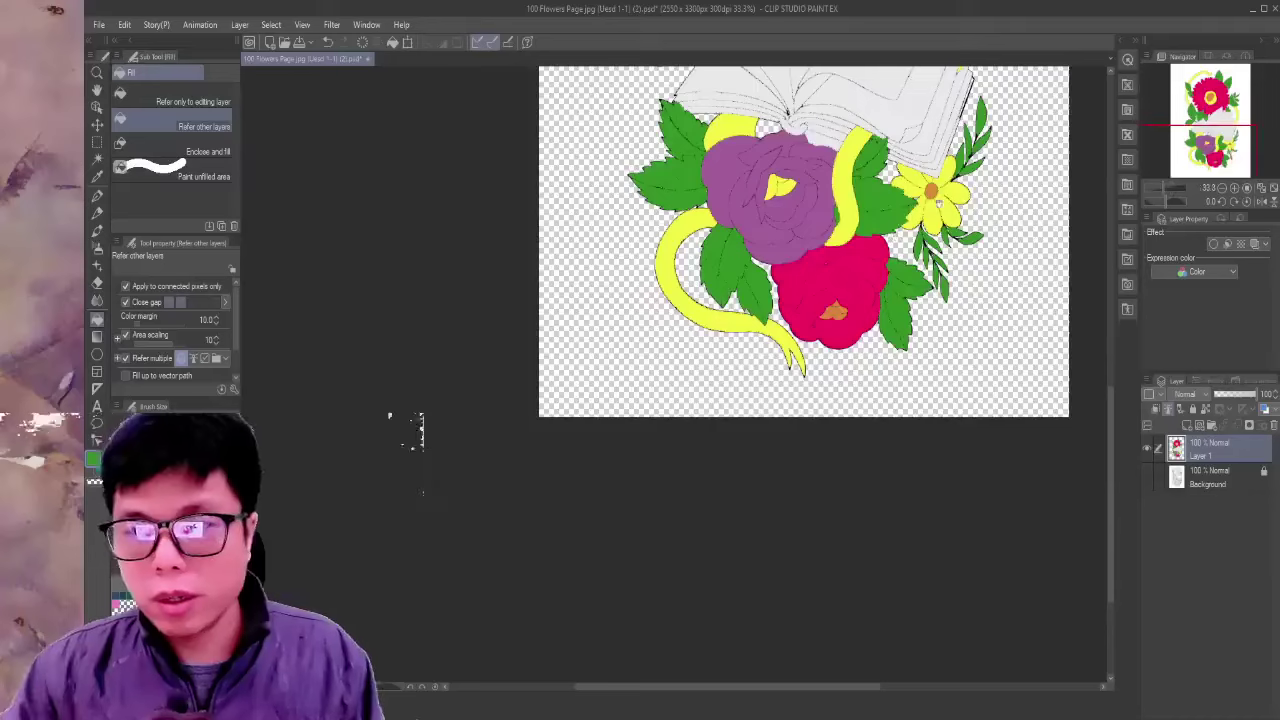
# - Scroll around the canvas to inspect the flat-coloured flowers and book
pyautogui.scroll(3, 405, 430)
pyautogui.scroll(1, 405, 430)
pyautogui.scroll(2, 405, 430)
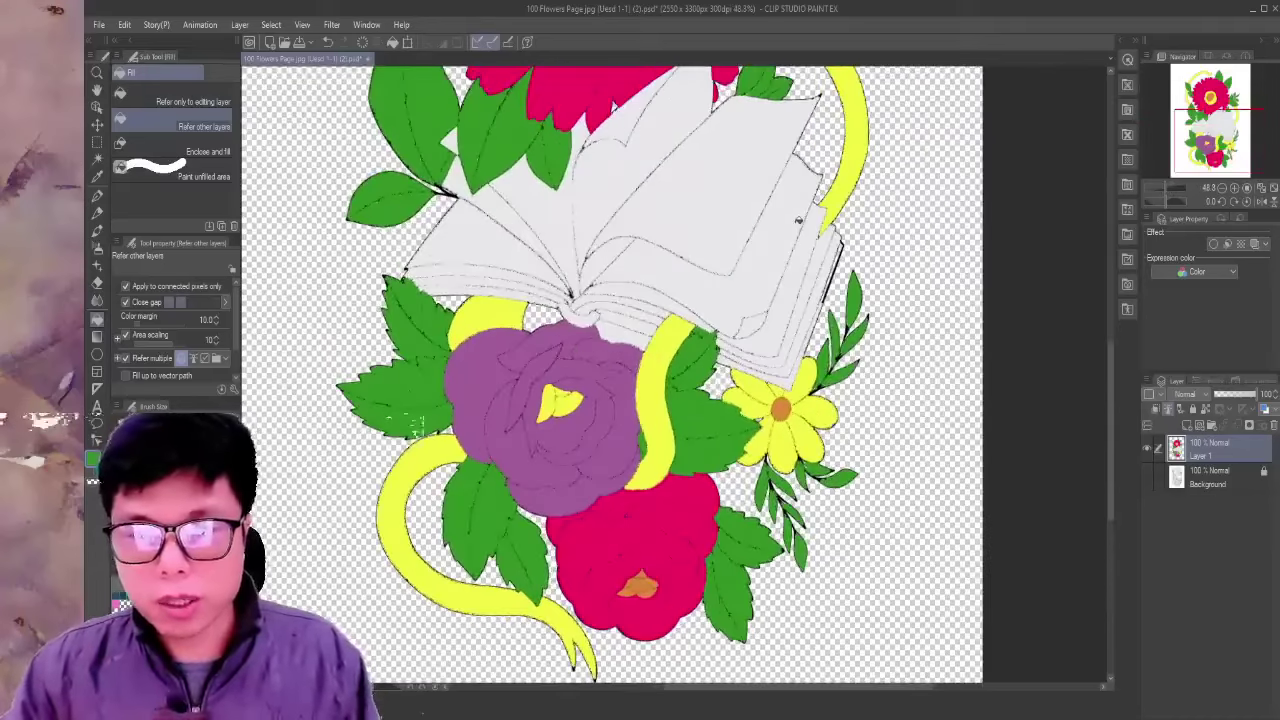
pyautogui.scroll(-5, 420, 434)
pyautogui.scroll(4, 414, 429)
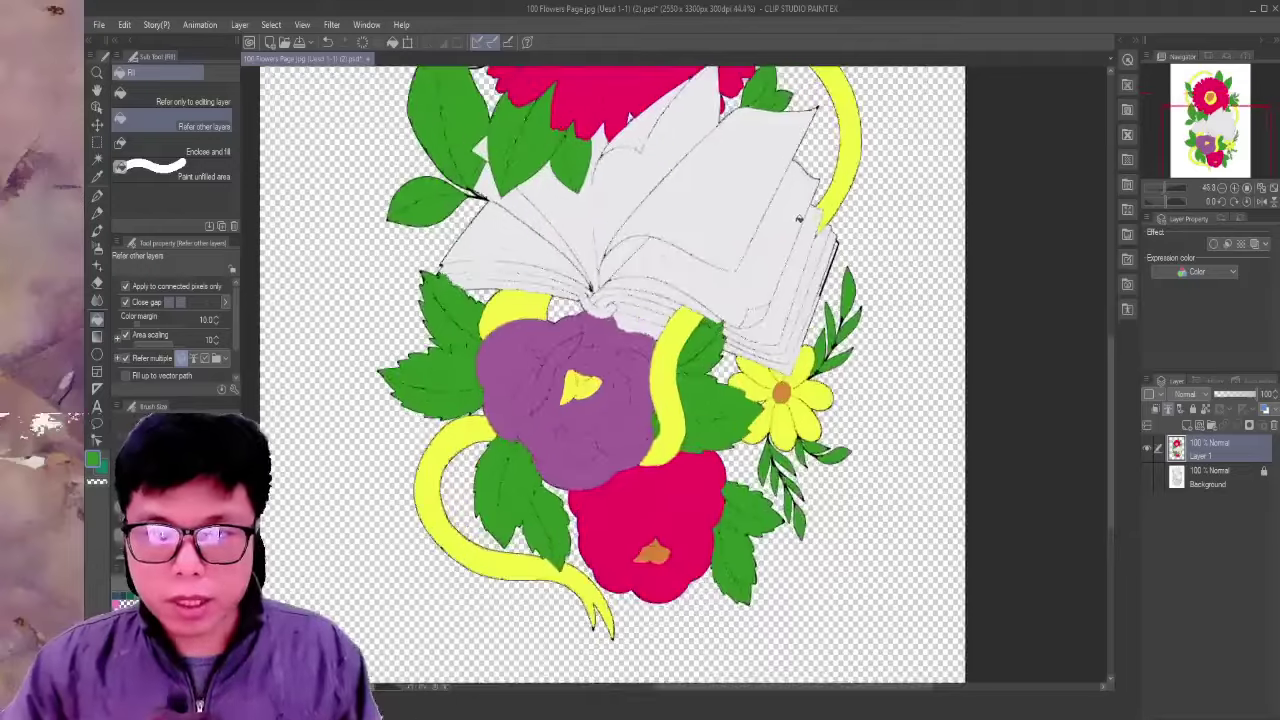
pyautogui.scroll(-1, 414, 429)
pyautogui.scroll(-3, 414, 429)
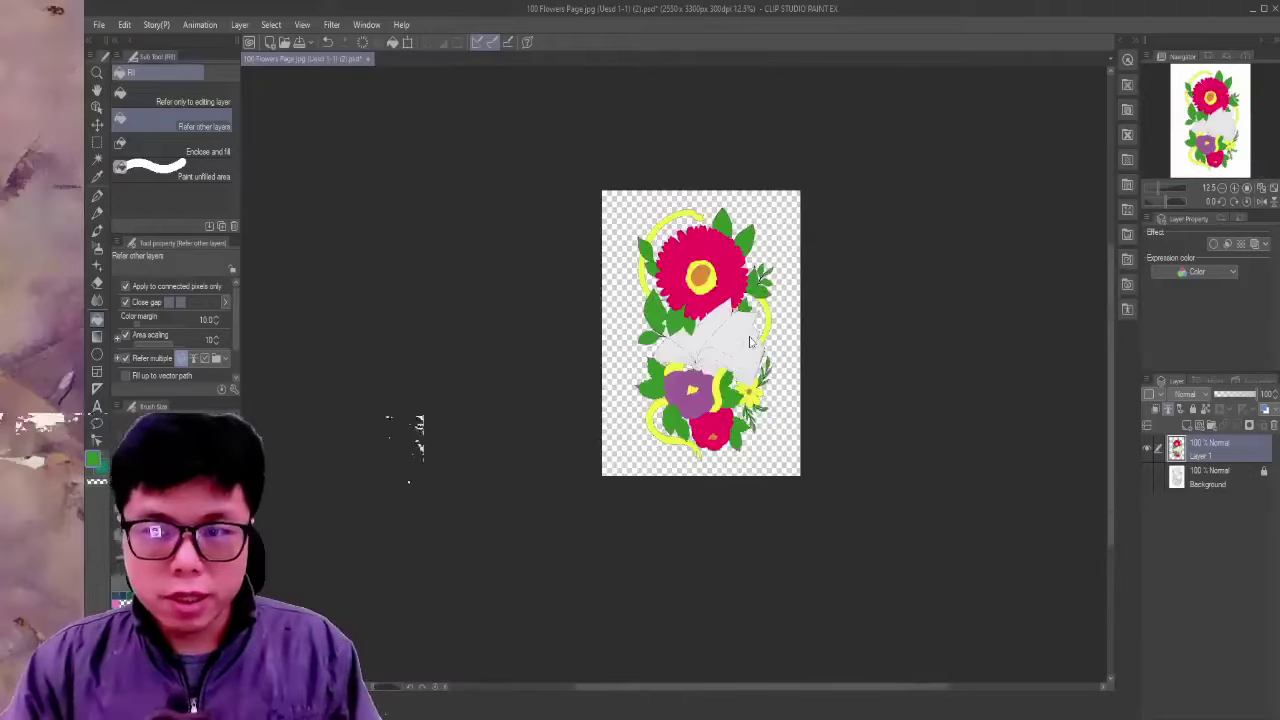
pyautogui.scroll(2, 416, 428)
pyautogui.scroll(1, 414, 429)
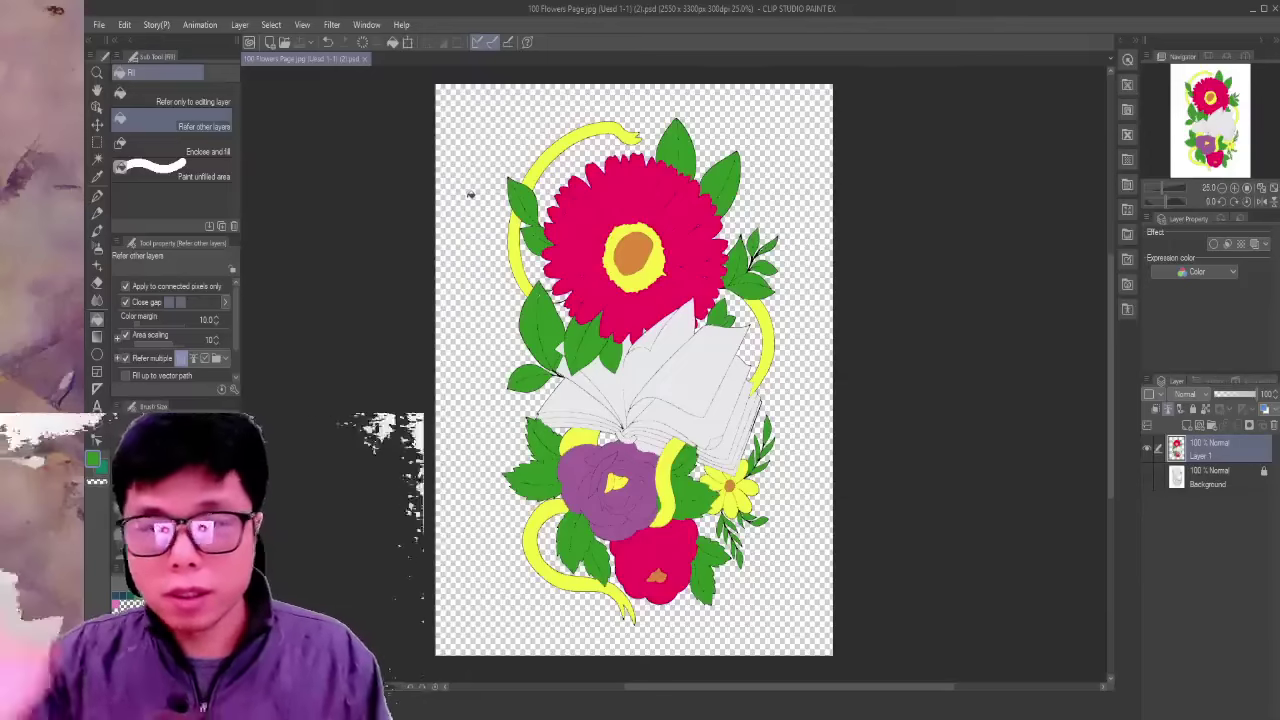
pyautogui.press('alt')
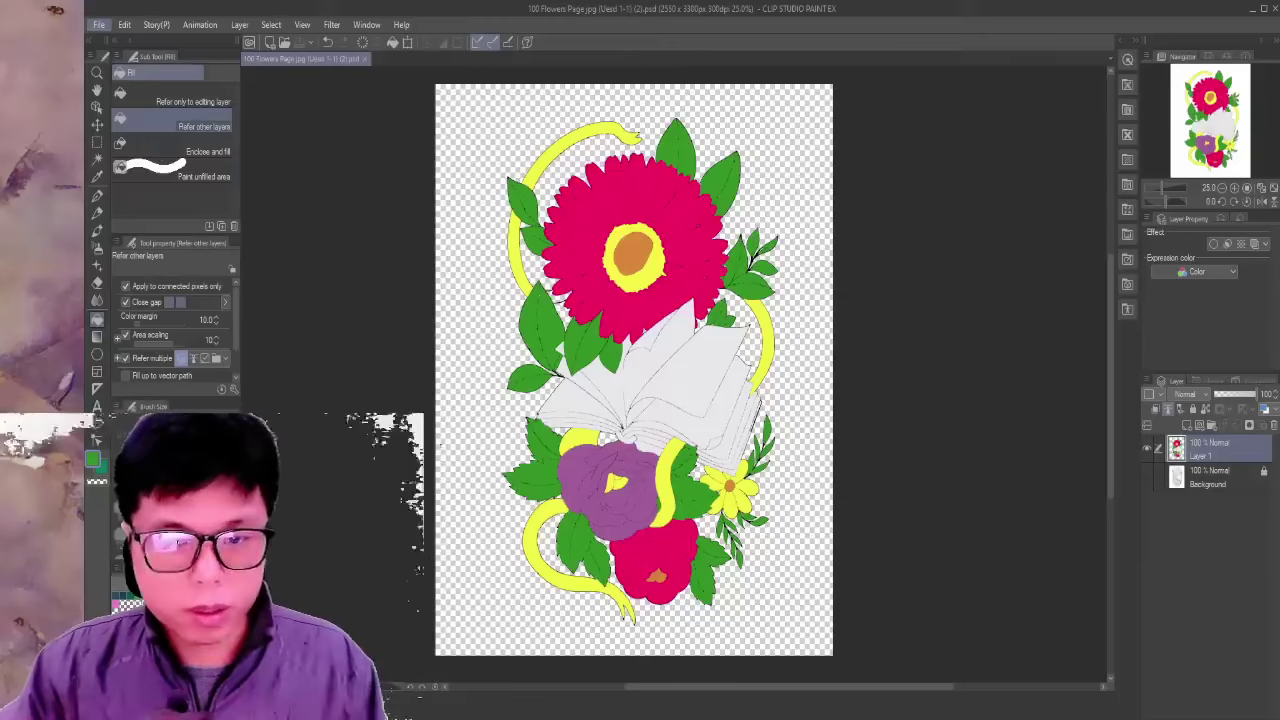
pyautogui.press('Escape')
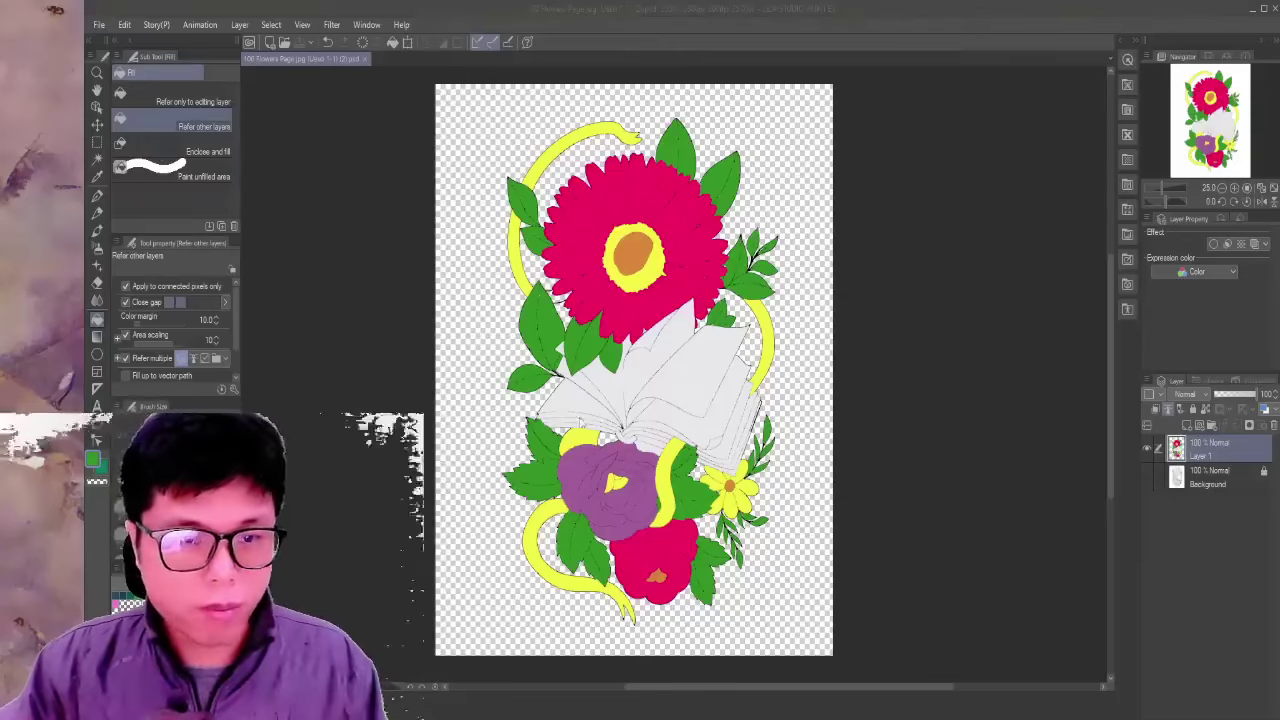
pyautogui.click(702, 232)
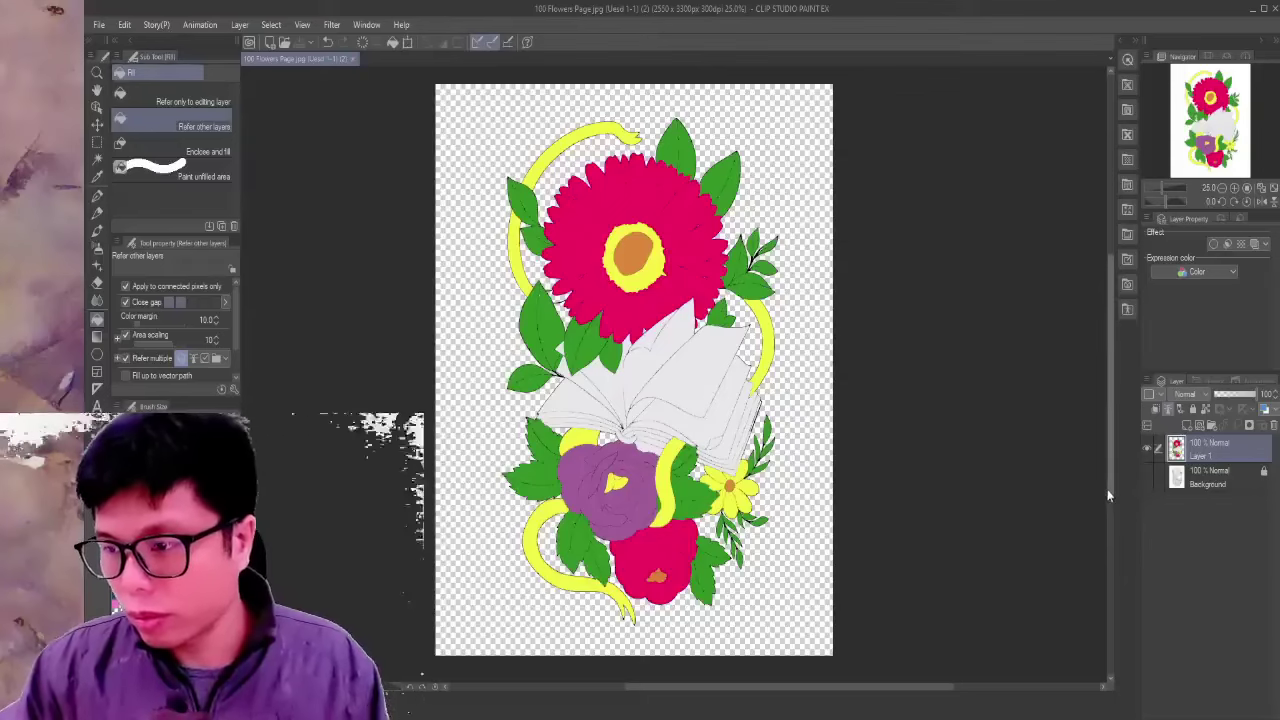
# - Toggle the flat colour and line-art layers to compare them, then fit the page in view
pyautogui.click(1147, 447)
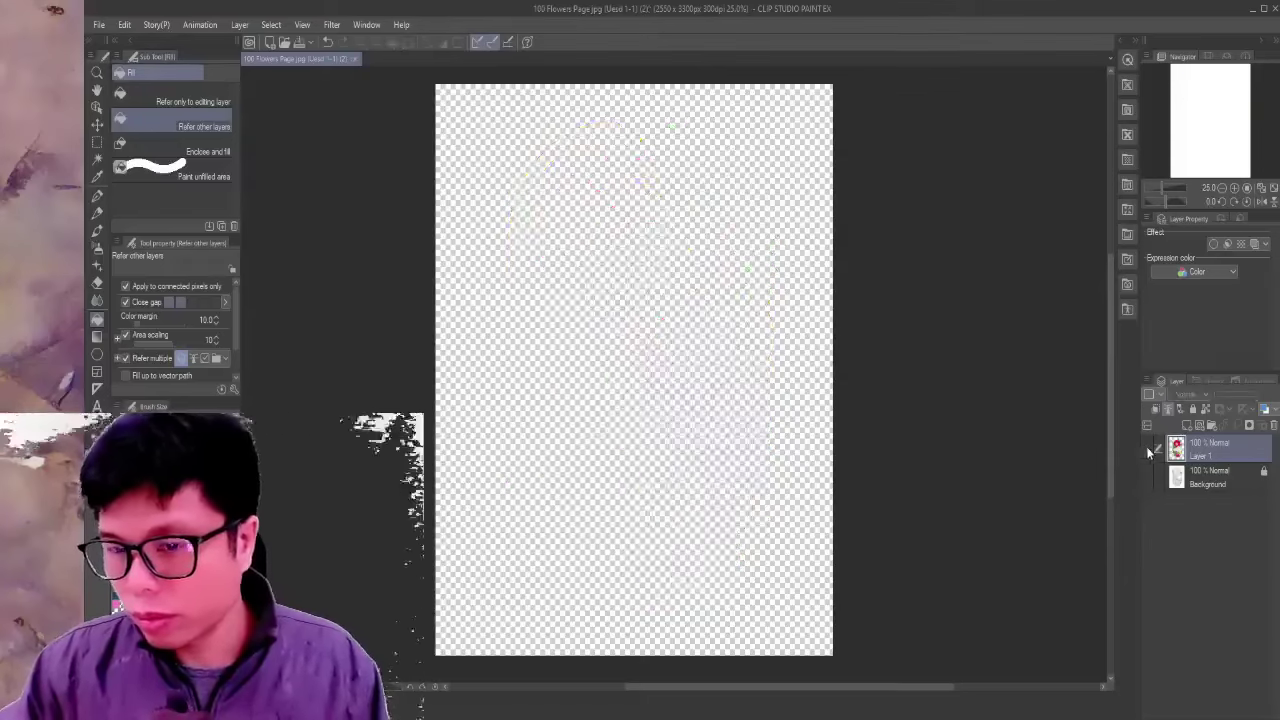
pyautogui.click(1149, 477)
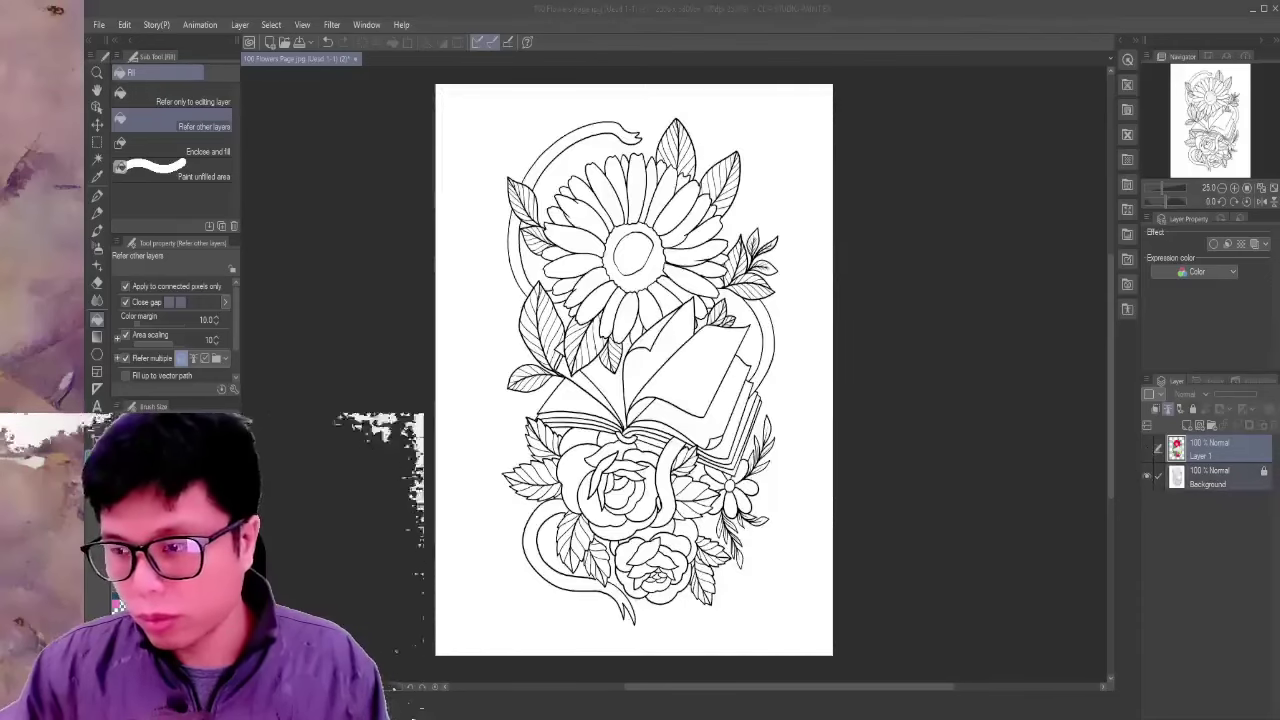
pyautogui.click(1145, 474)
pyautogui.click(1144, 447)
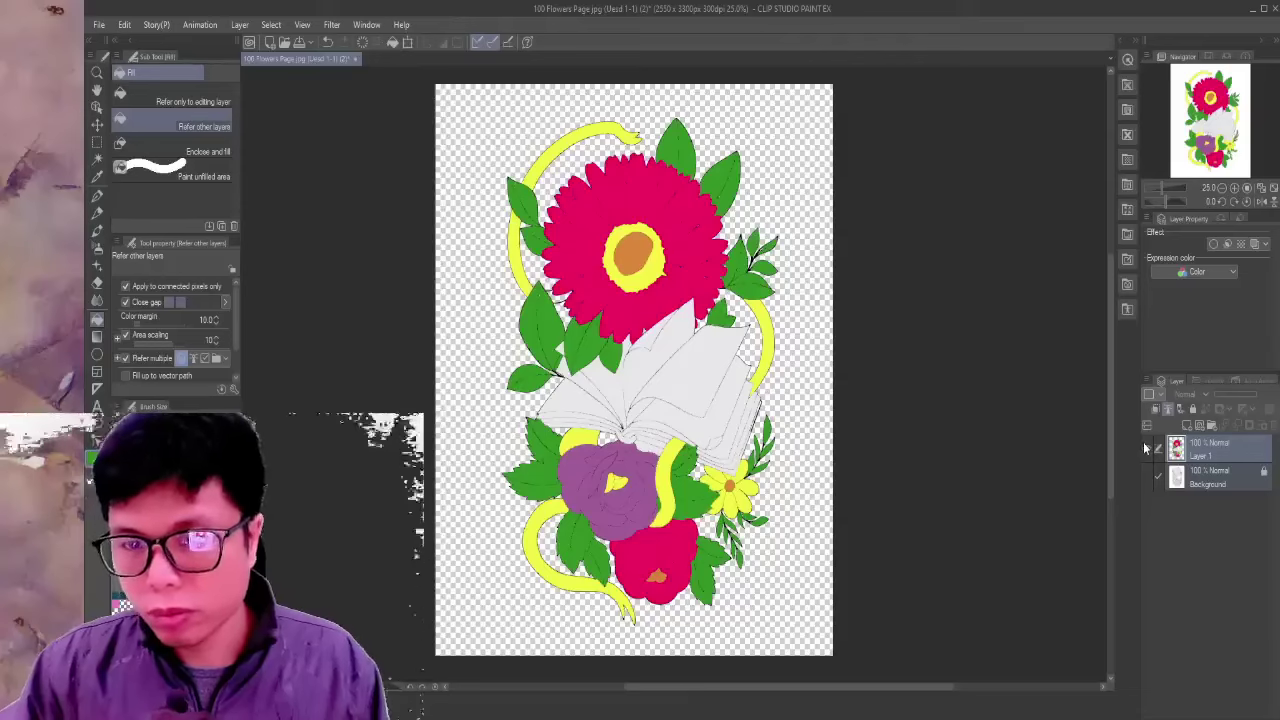
pyautogui.hotkey('ctrl', 'alt', '0')
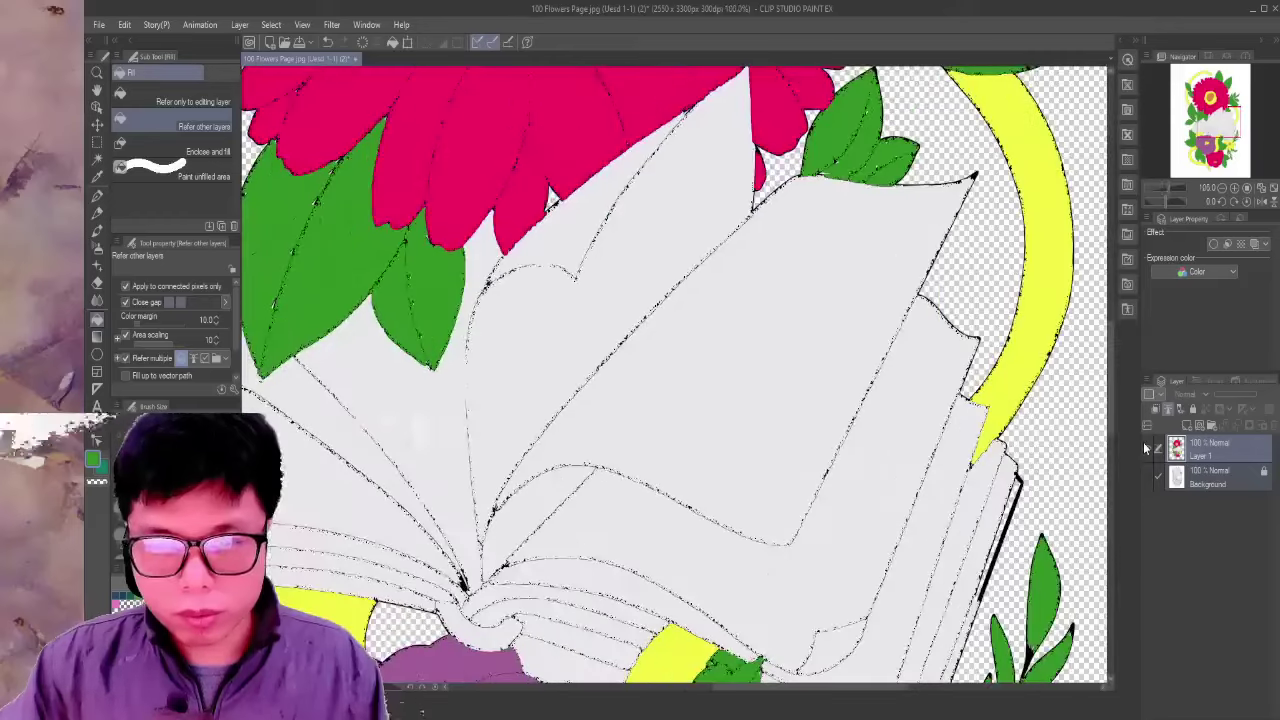
pyautogui.hotkey('ctrl', '0')
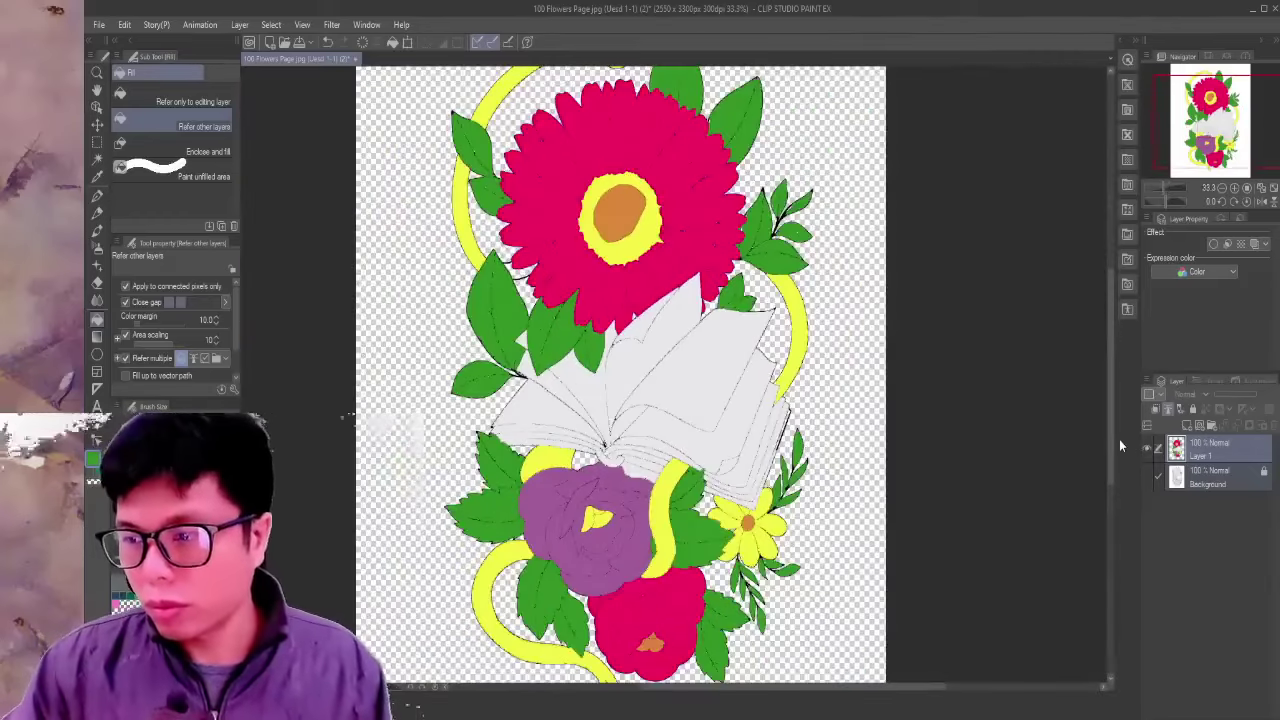
# - Show the white Background layer under the colours and make Layer 1 the active layer
pyautogui.click(1147, 476)
pyautogui.click(1199, 483)
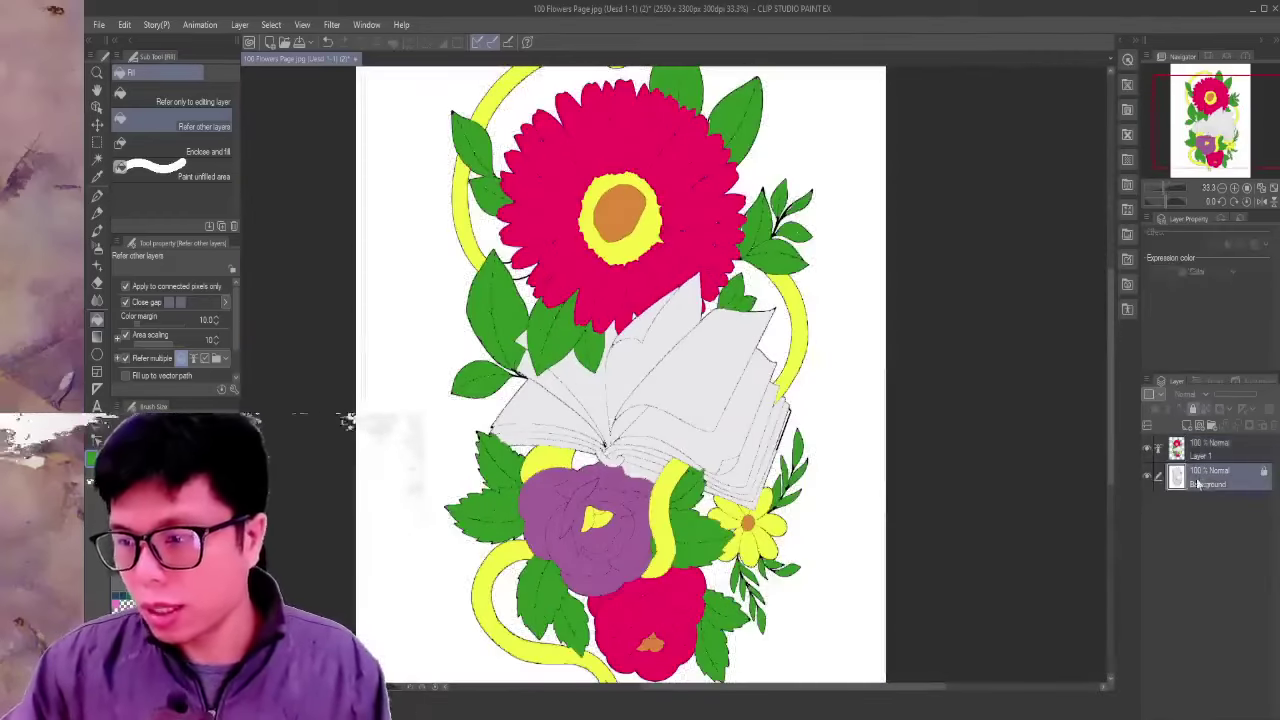
pyautogui.click(1196, 456)
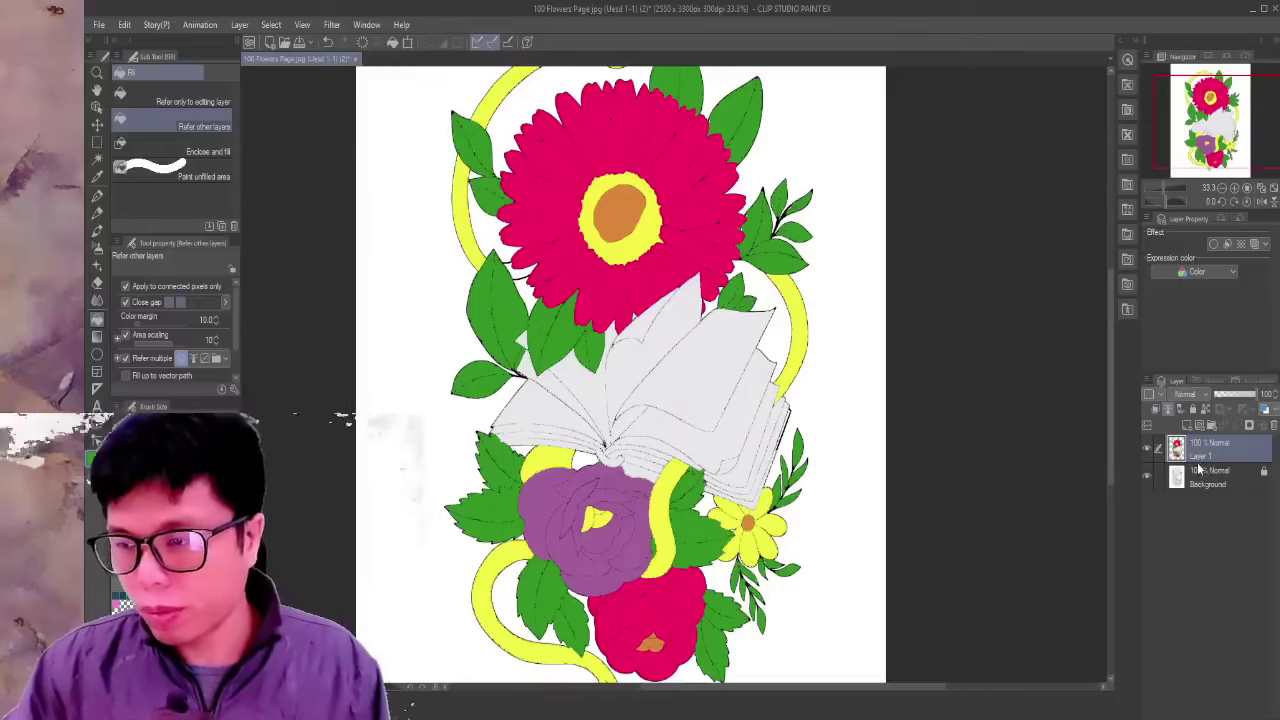
pyautogui.click(1188, 477)
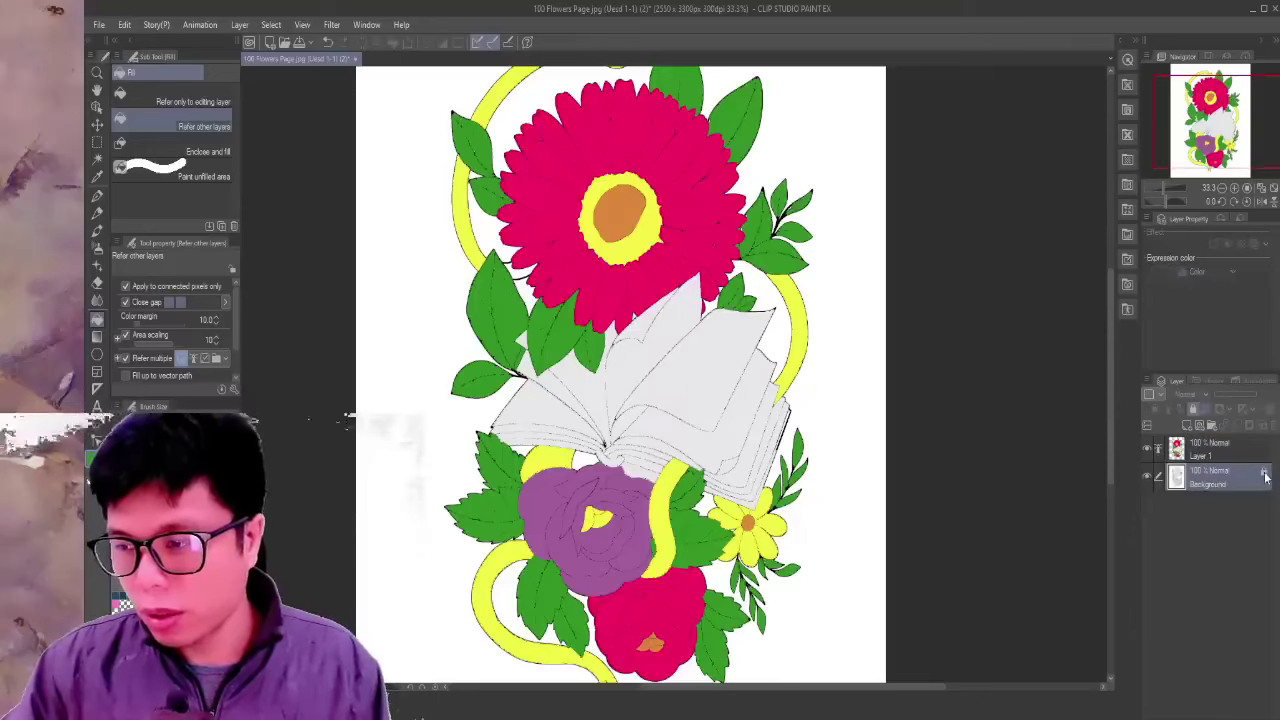
pyautogui.click(1147, 477)
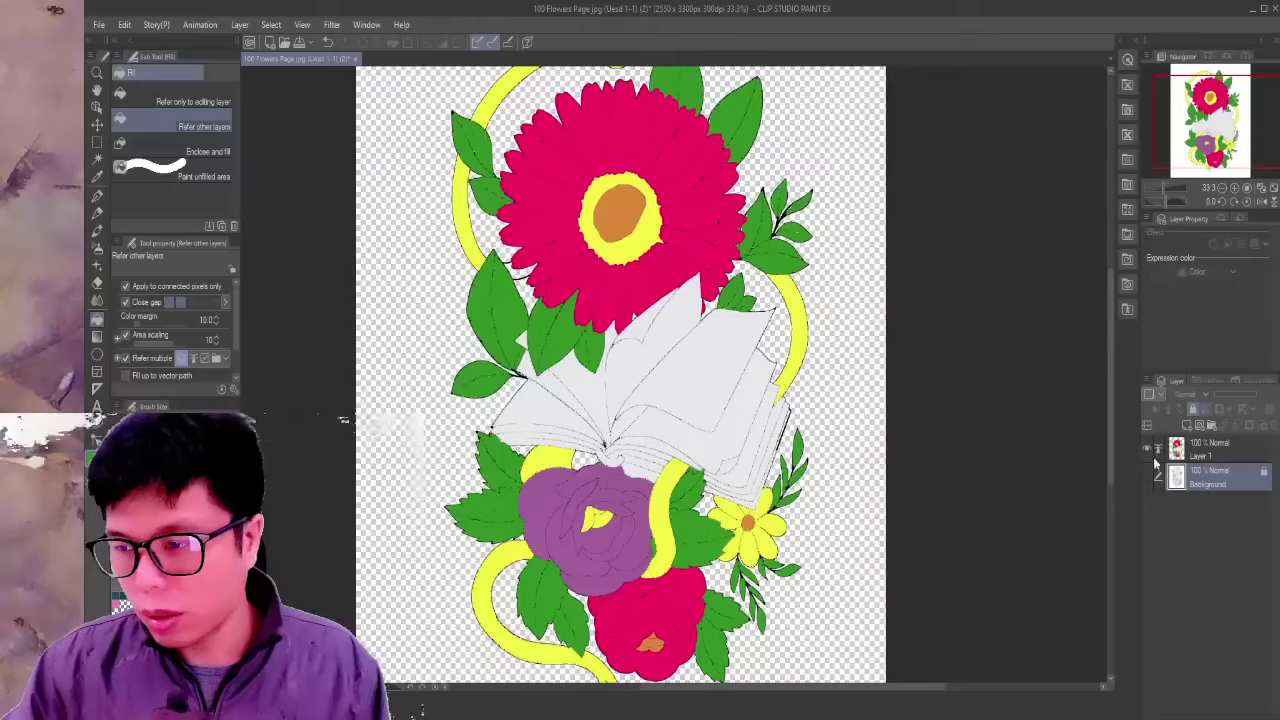
pyautogui.hotkey('ctrl', '-')
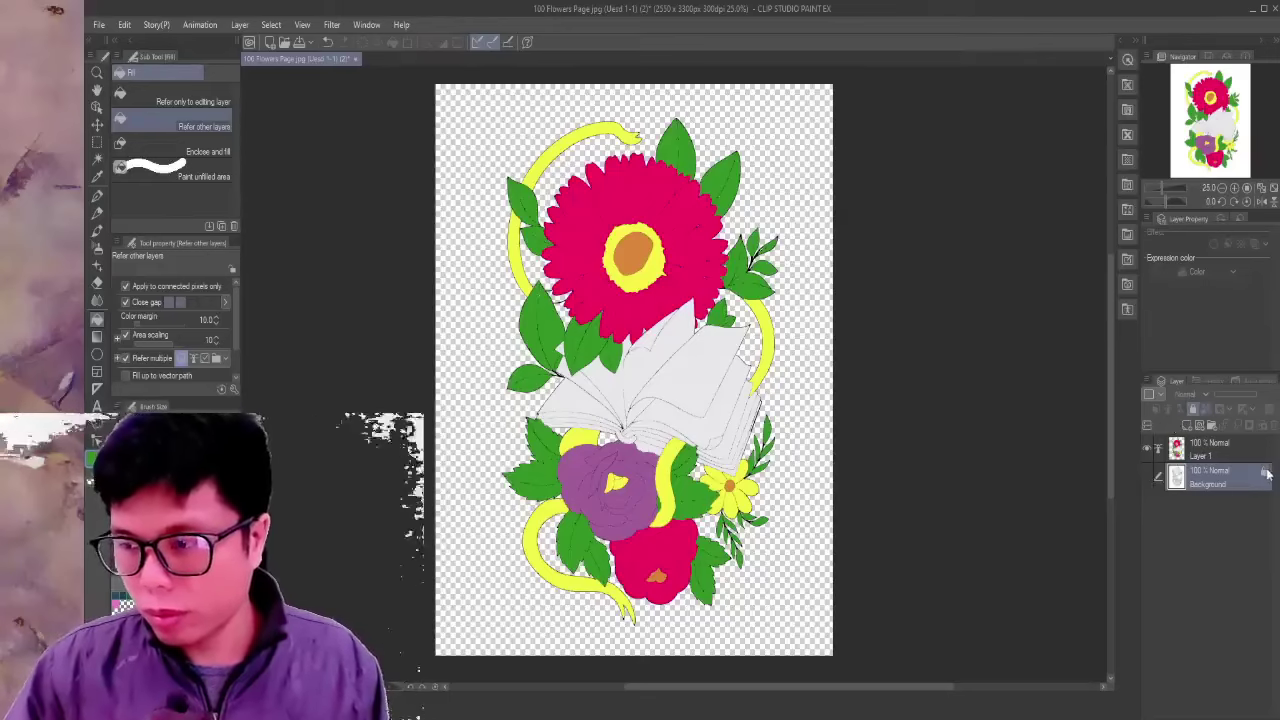
pyautogui.click(1148, 477)
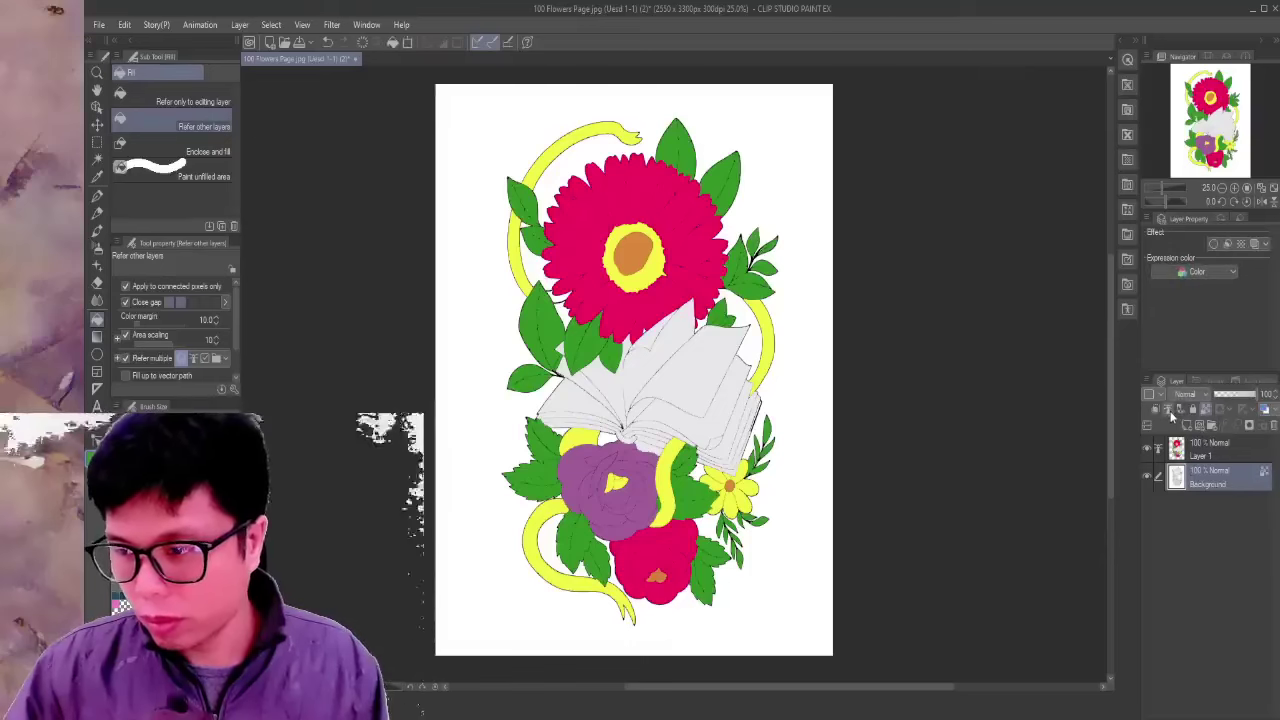
pyautogui.click(1155, 449)
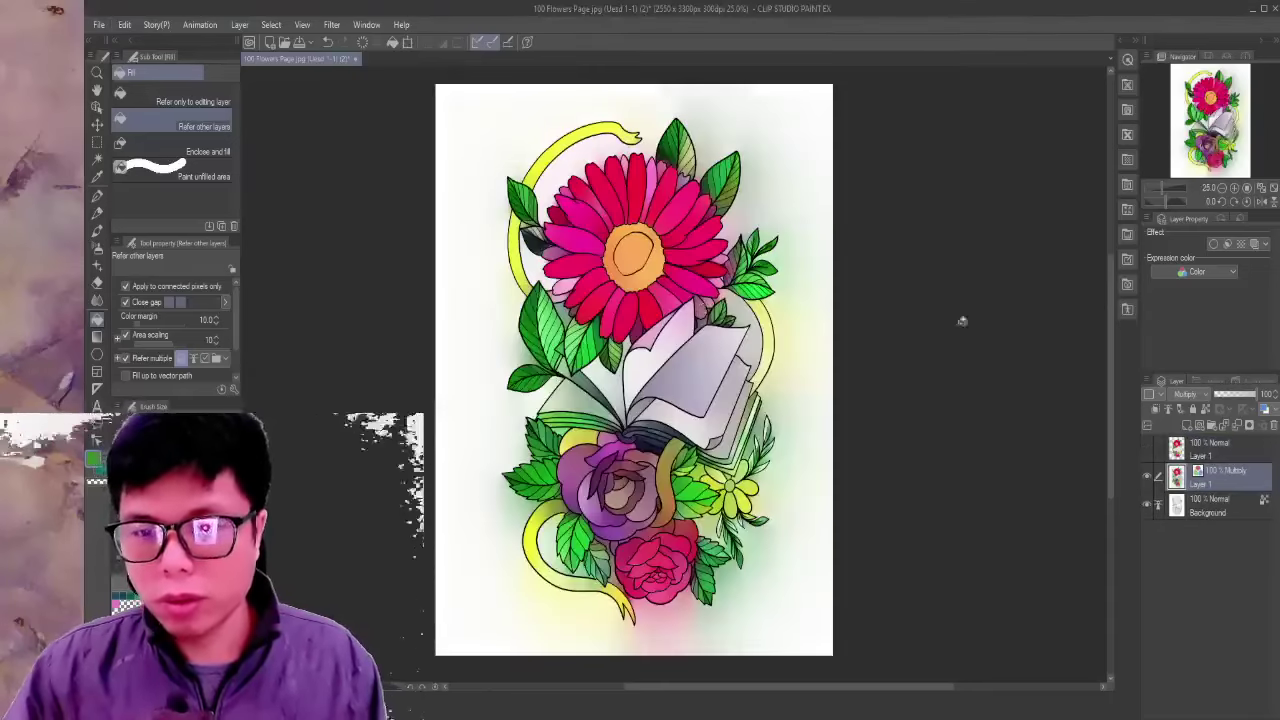
# - Zoom in and out to check the watercolour shading on flowers, leaves and book
pyautogui.scroll(1, 1034, 328)
pyautogui.scroll(-1, 1034, 322)
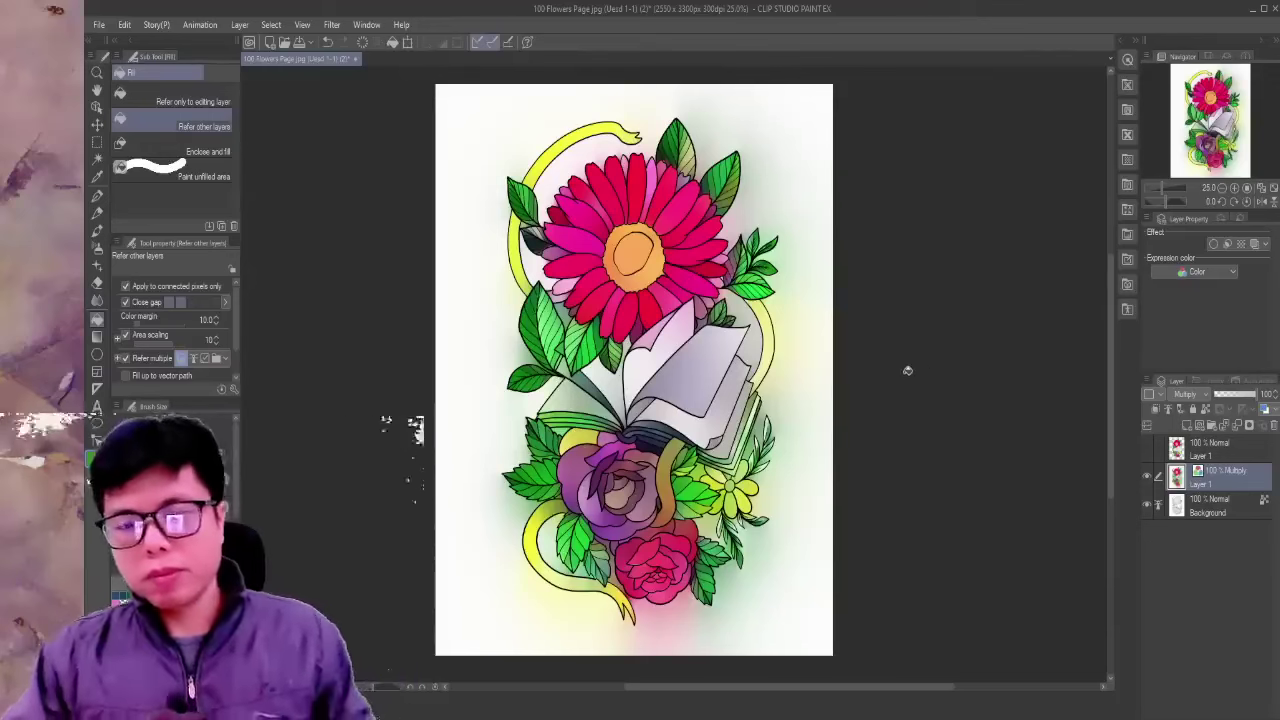
pyautogui.scroll(1, 929, 367)
pyautogui.scroll(-1, 929, 367)
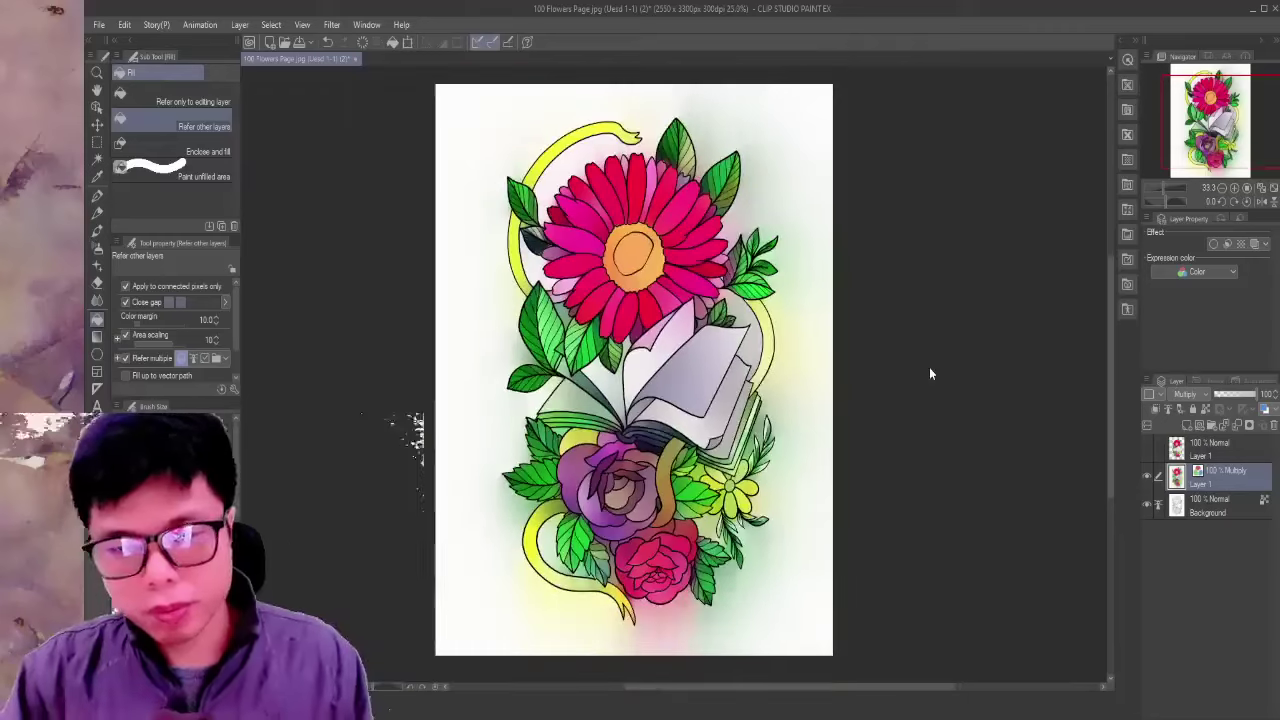
pyautogui.scroll(-2, 930, 374)
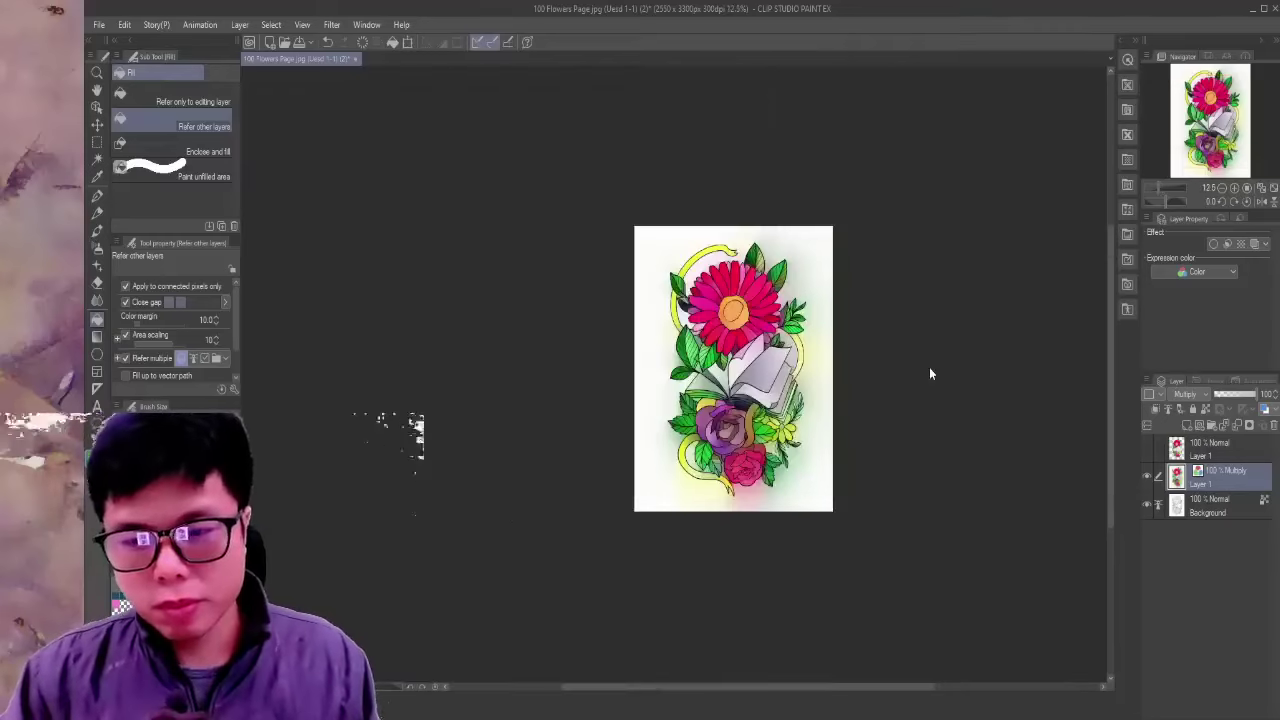
pyautogui.scroll(2, 930, 374)
pyautogui.scroll(1, 929, 372)
pyautogui.scroll(-1, 929, 372)
pyautogui.scroll(-2, 929, 372)
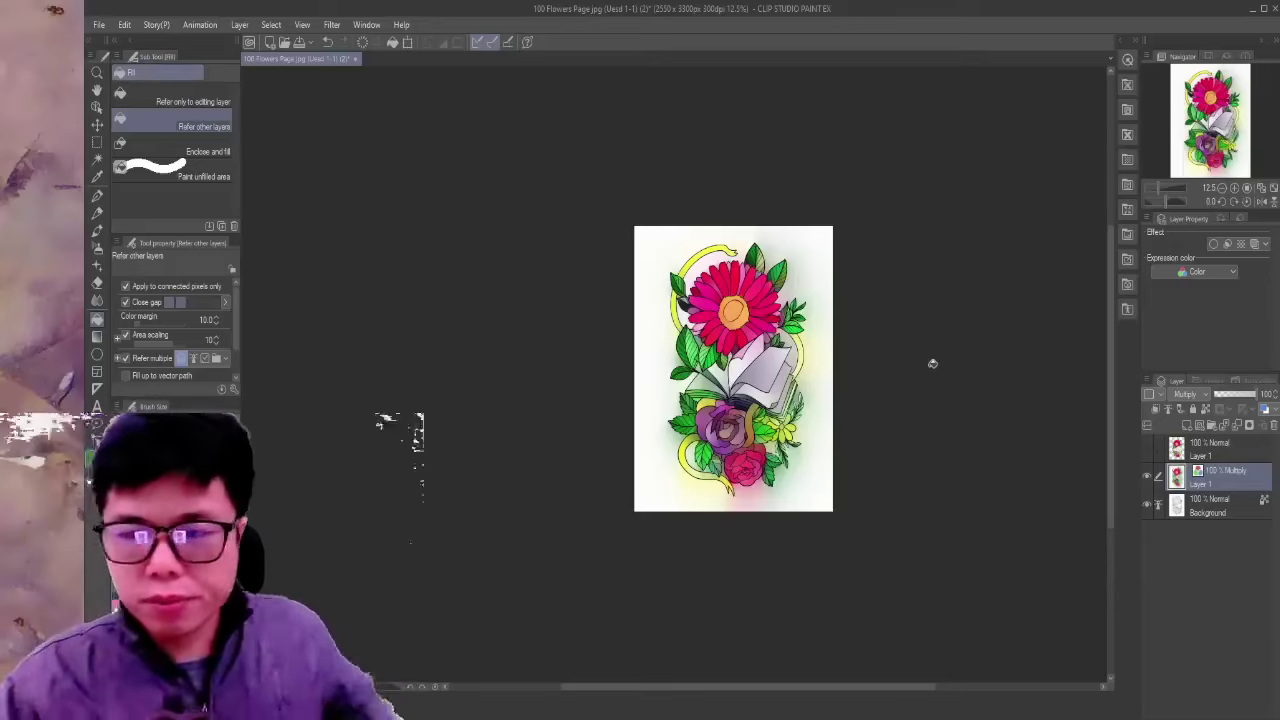
pyautogui.scroll(3, 932, 363)
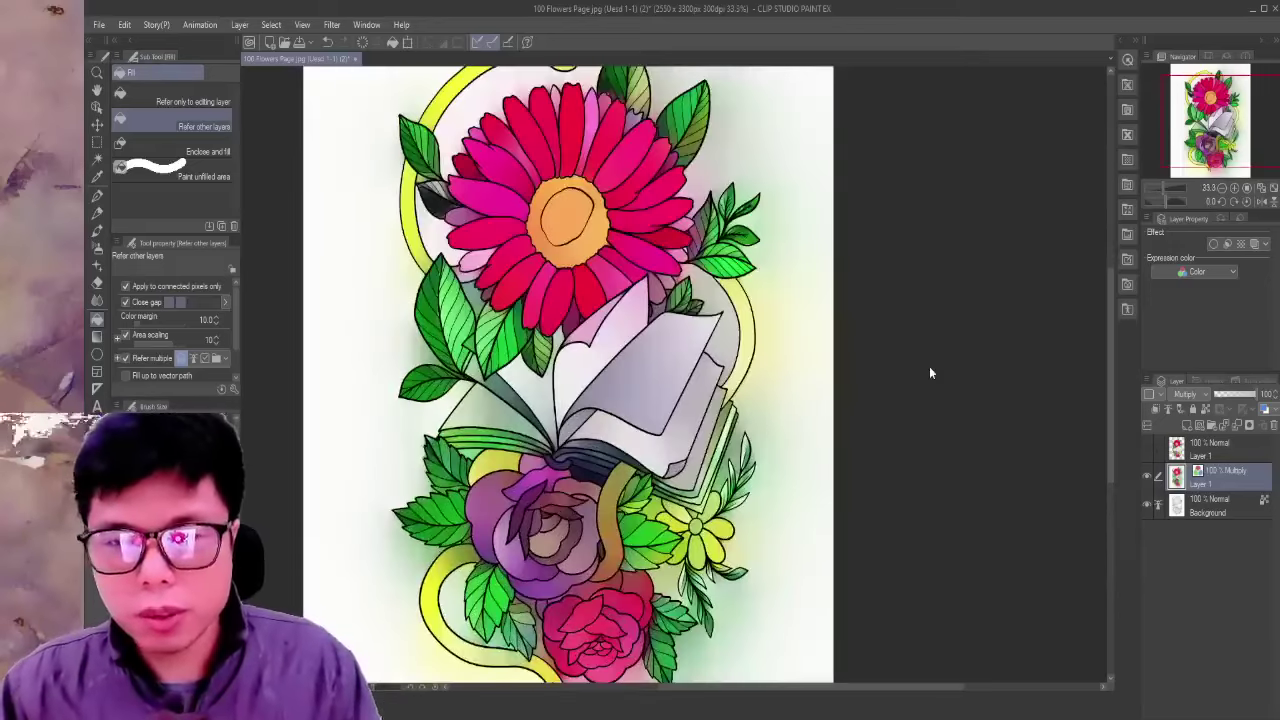
pyautogui.scroll(-1, 929, 372)
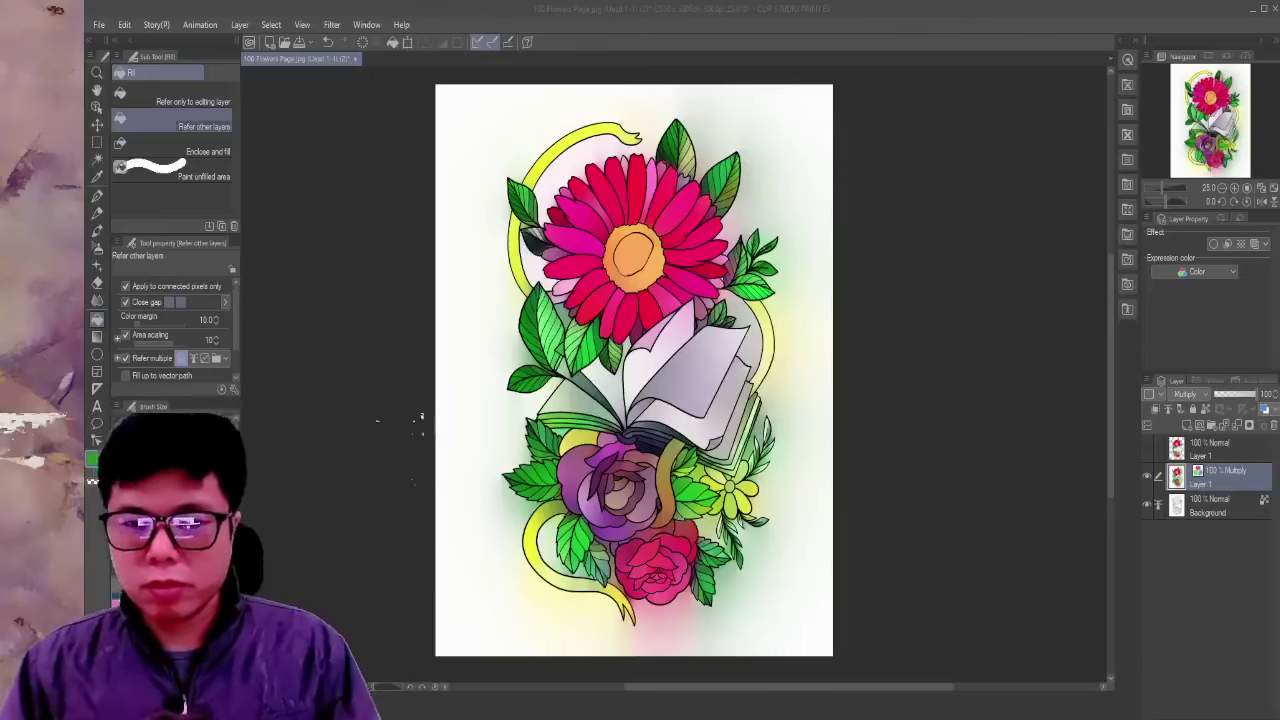
pyautogui.click(631, 282)
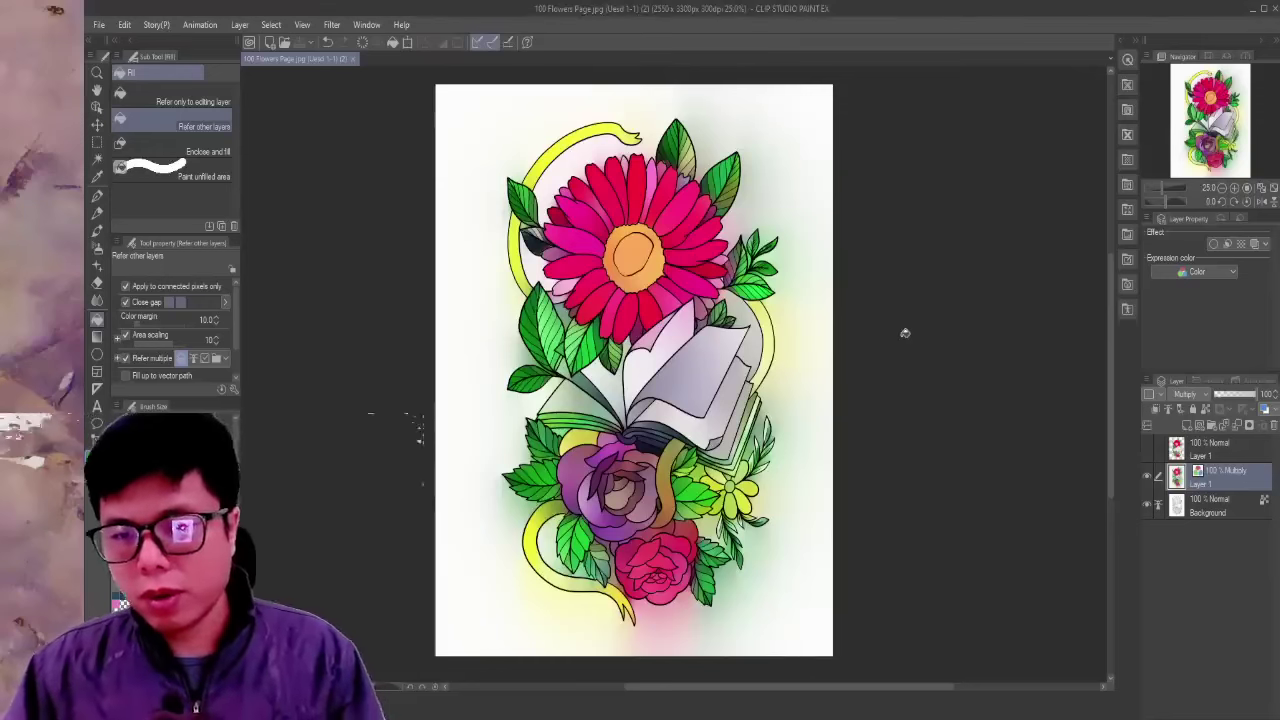
pyautogui.click(1147, 476)
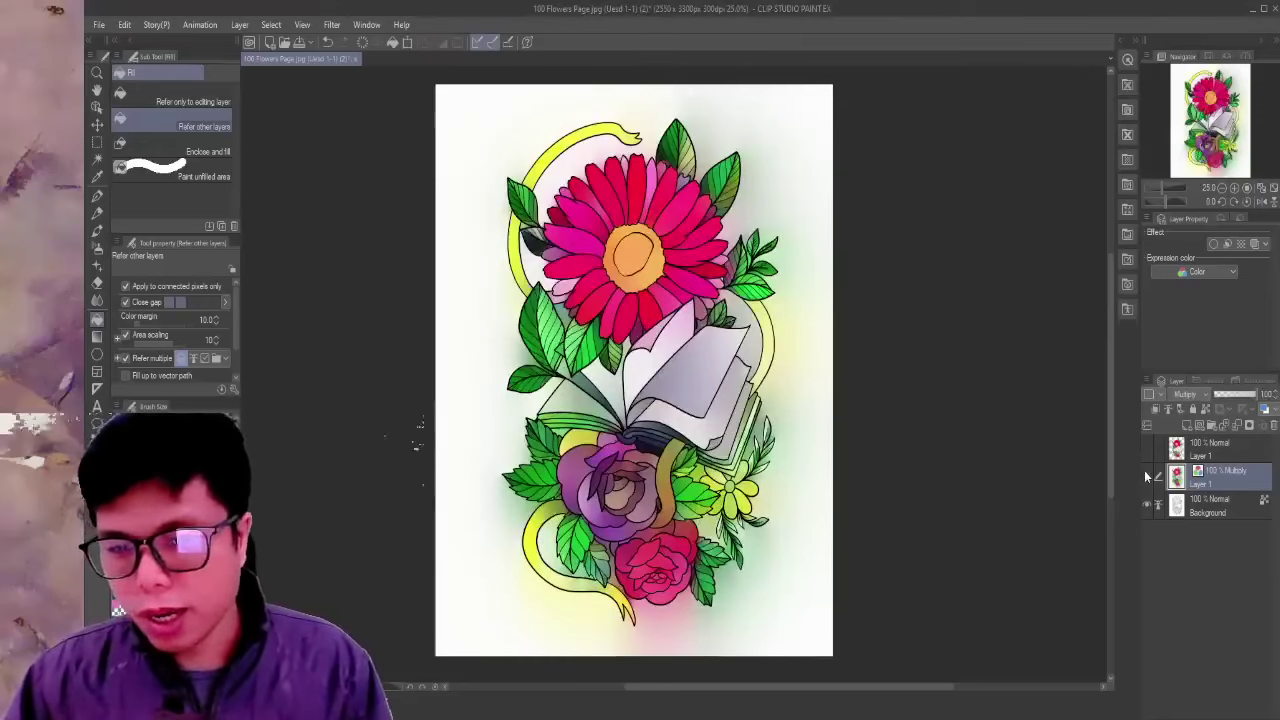
pyautogui.scroll(1, 937, 405)
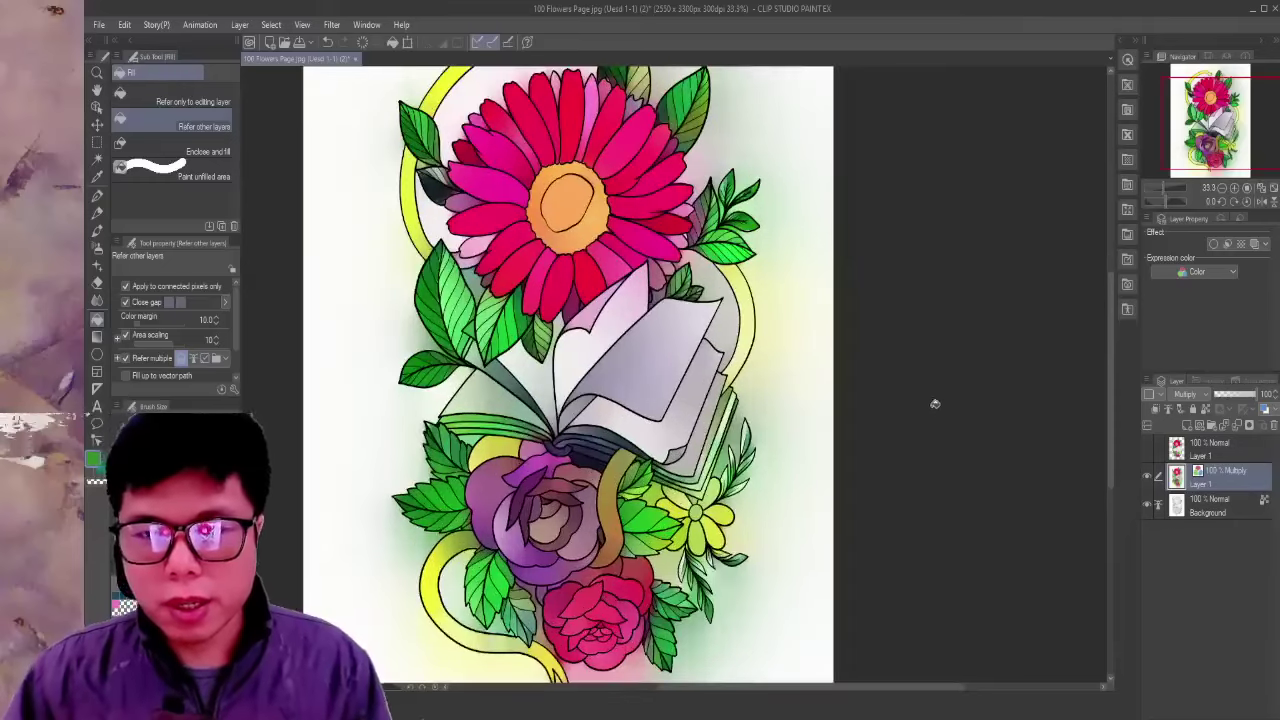
pyautogui.scroll(1, 731, 340)
pyautogui.scroll(1, 731, 340)
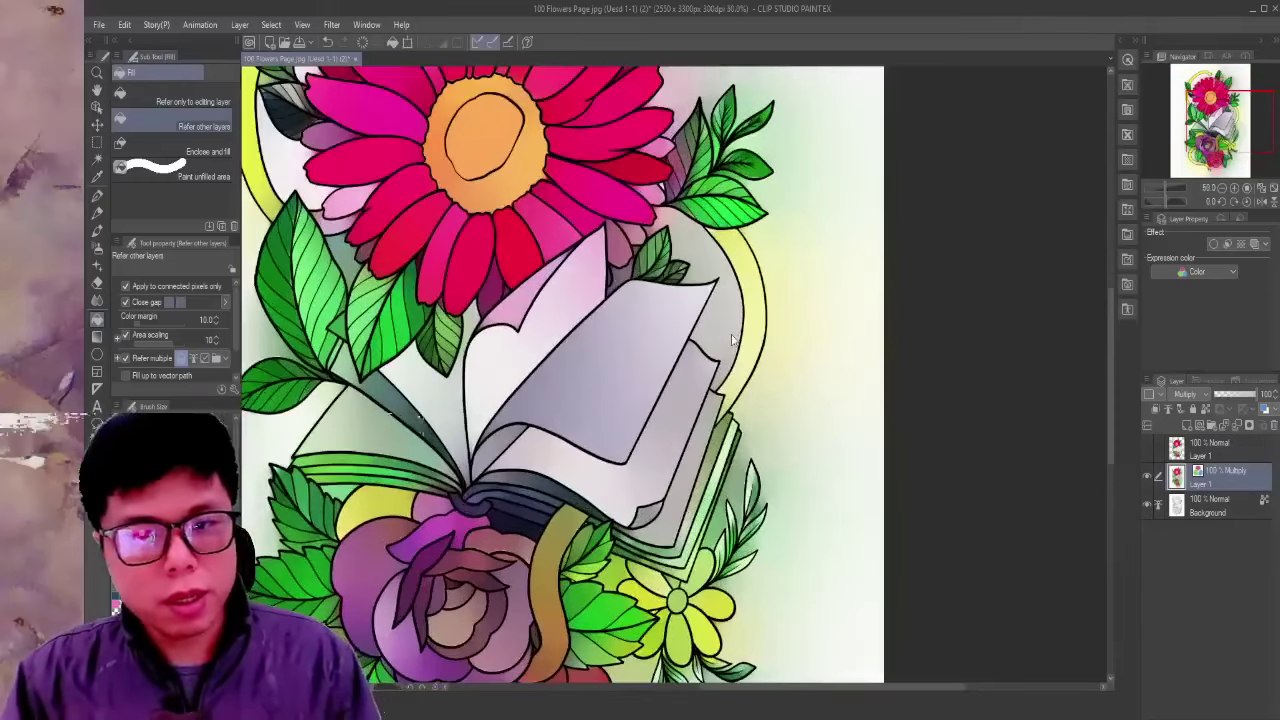
pyautogui.scroll(-2, 731, 340)
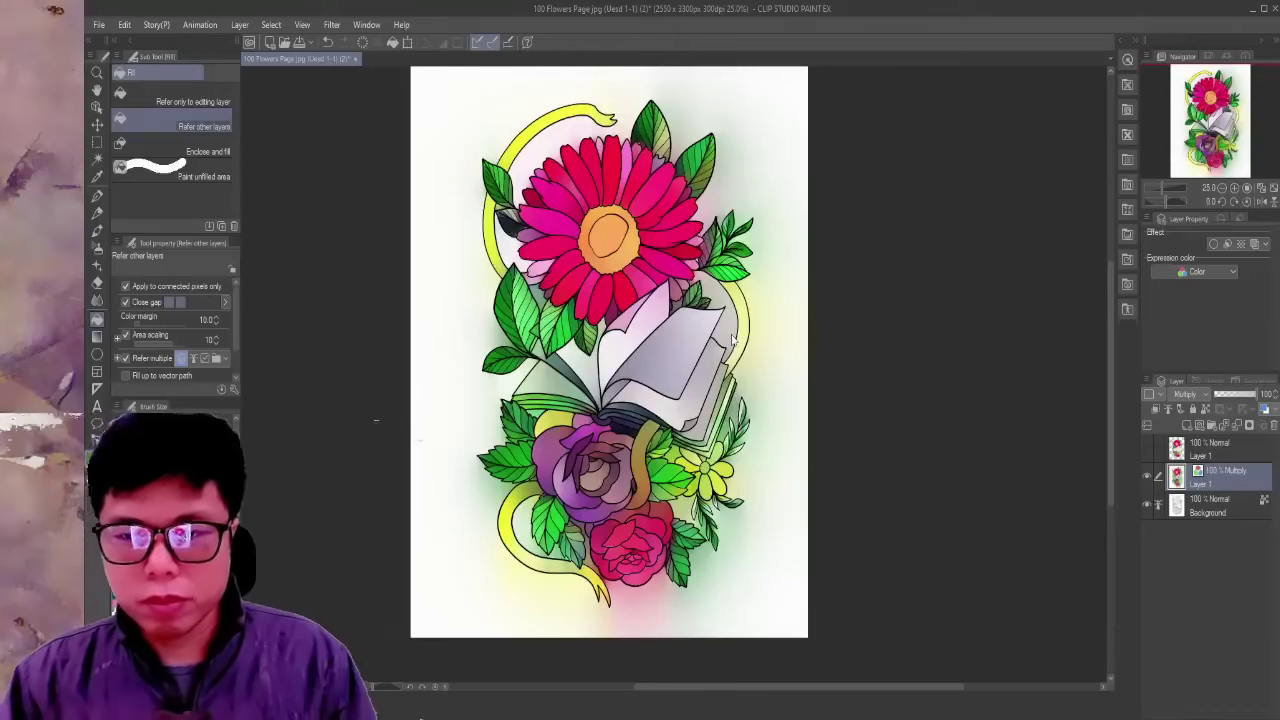
pyautogui.scroll(1, 732, 341)
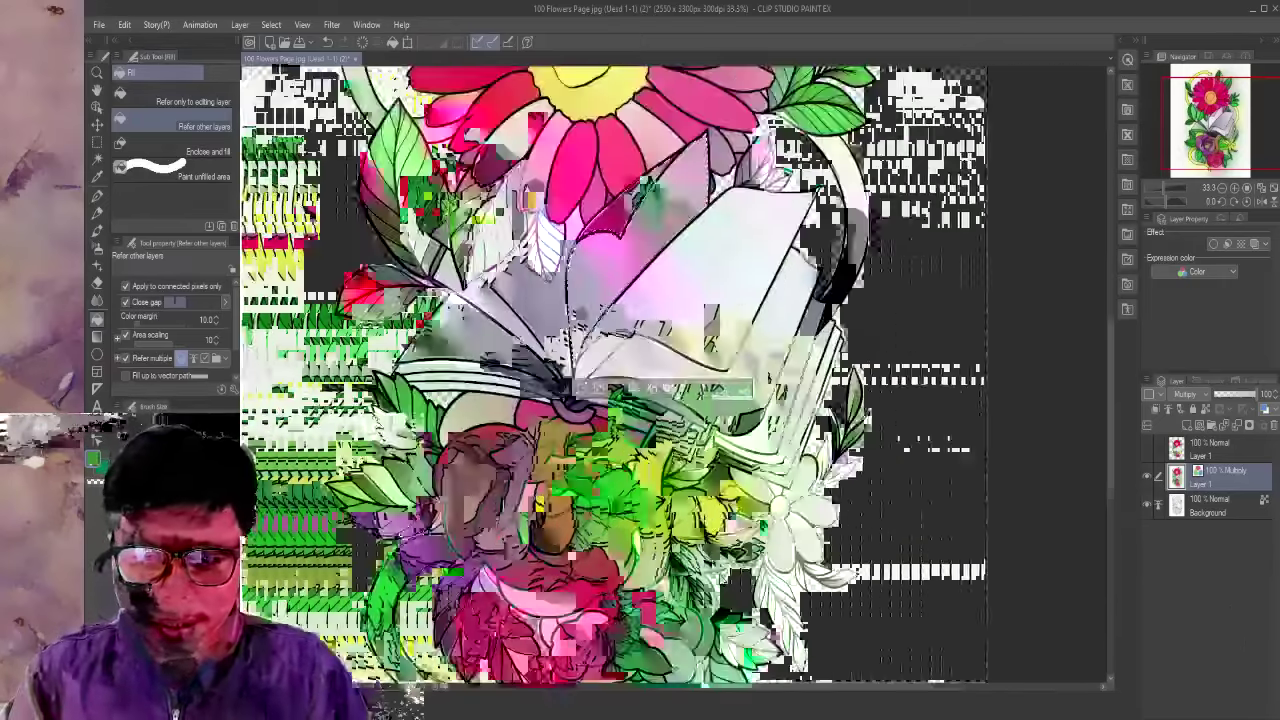
# - Set the brush to size 250 and paint pink watercolour over the left book page
pyautogui.scroll(2, 670, 520)
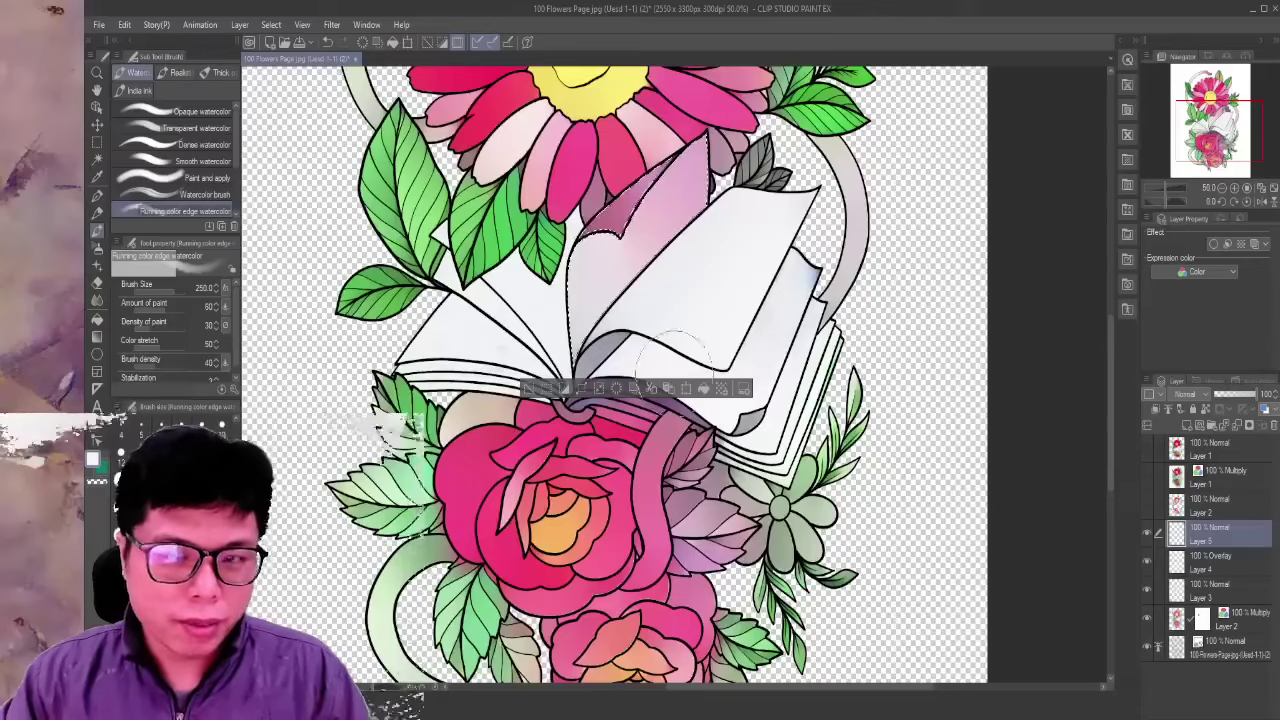
pyautogui.write('0')
pyautogui.moveTo(660, 165); pyautogui.dragTo(555, 270)
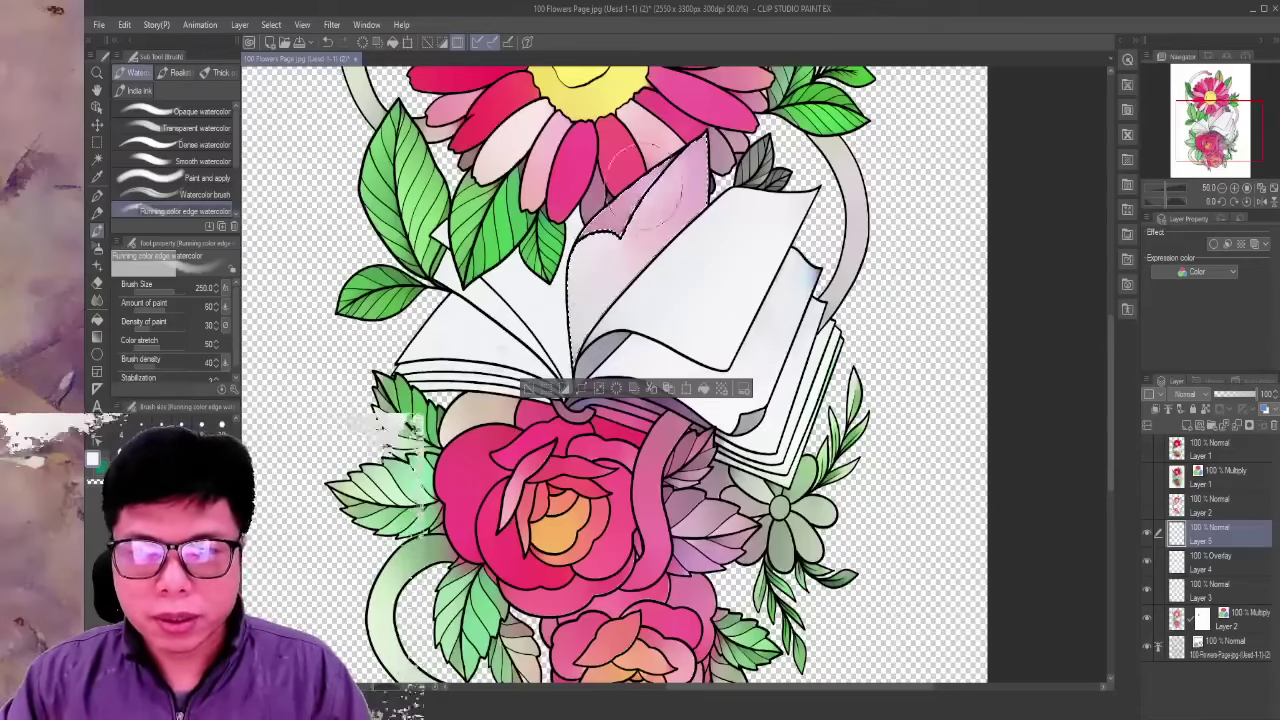
pyautogui.moveTo(668, 198); pyautogui.dragTo(557, 286)
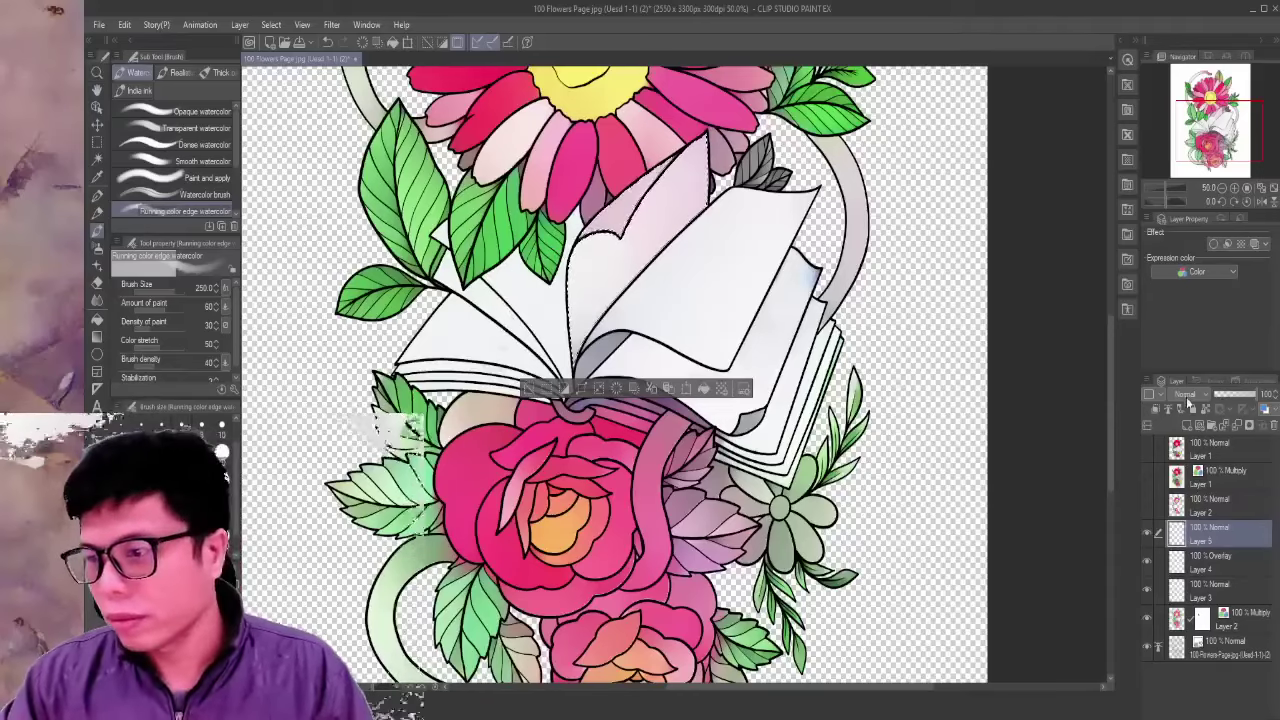
# - Set Layer 5's blend mode to Overlay and raise the brush size to 50
pyautogui.click(1186, 393)
pyautogui.click(1173, 34)
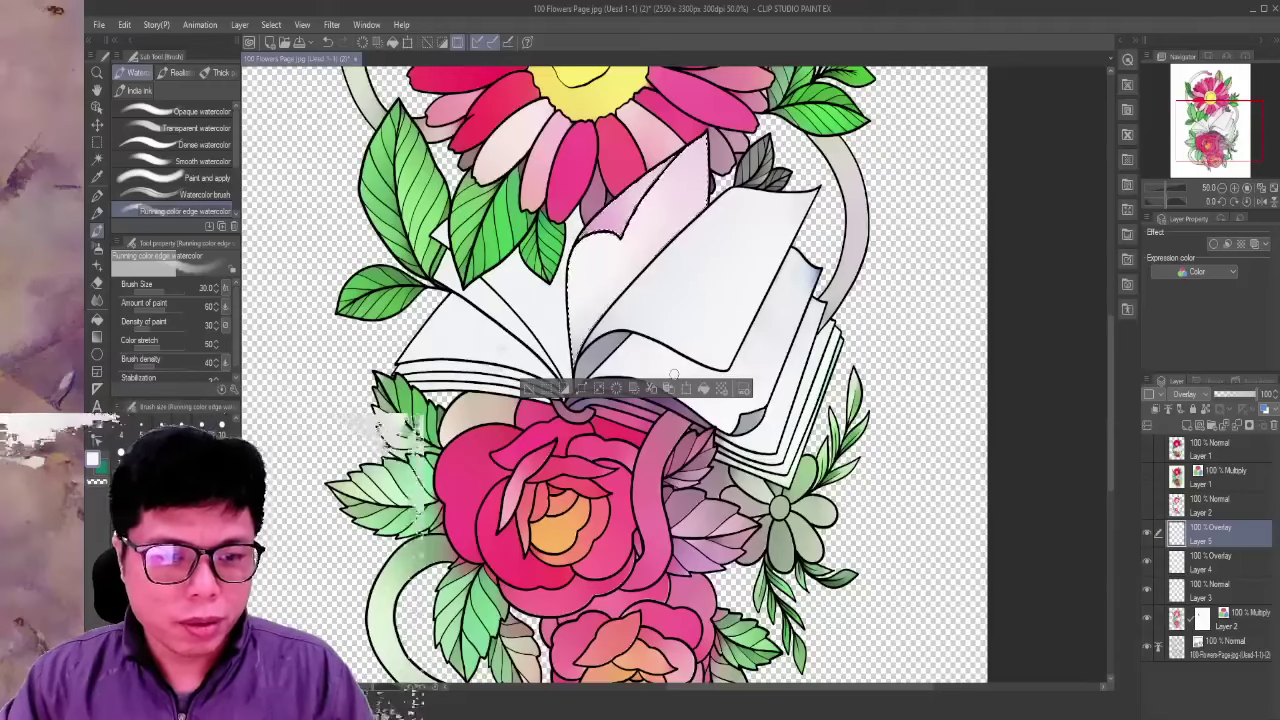
pyautogui.press(']')
pyautogui.press(']')
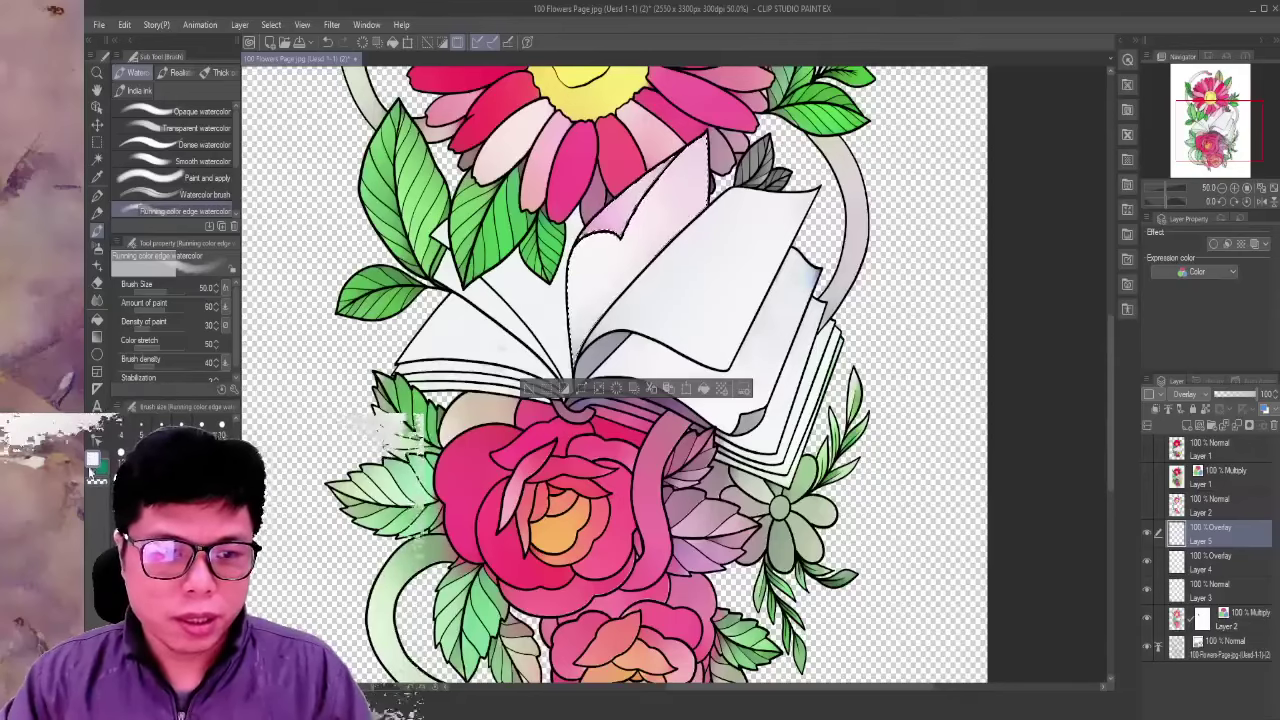
pyautogui.click(92, 463)
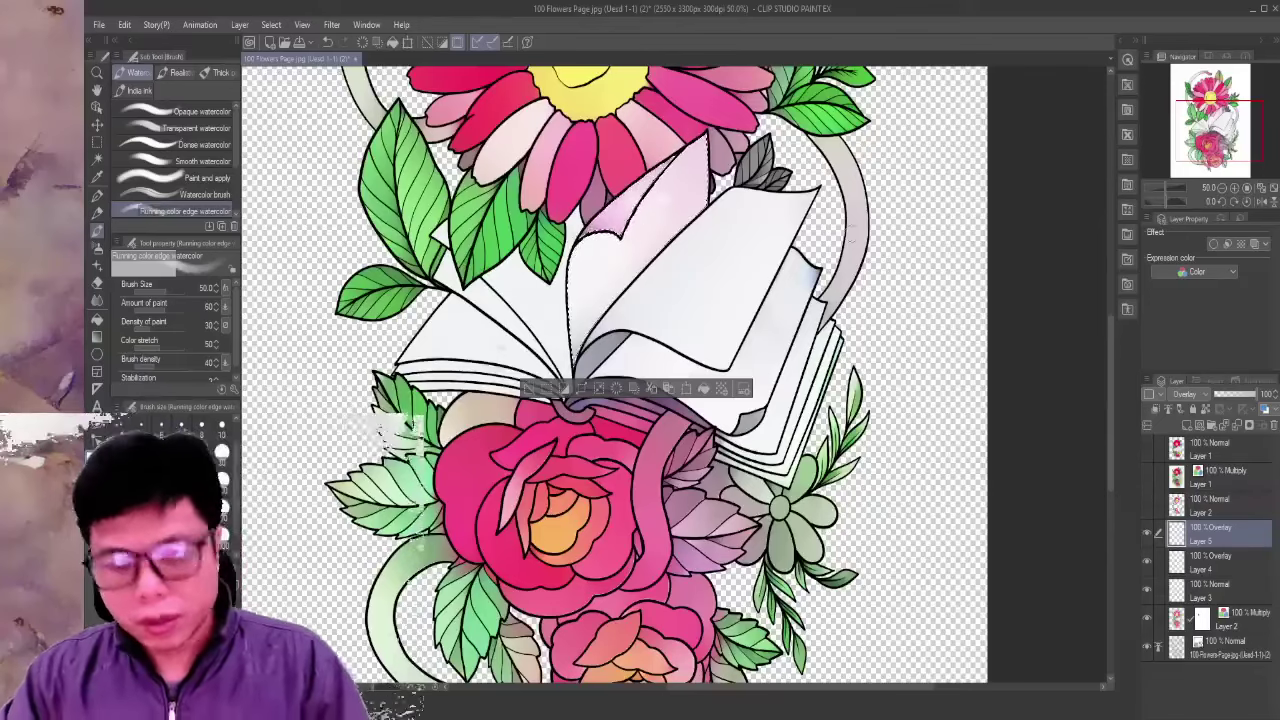
# - Deselect the book and toggle Layer 5's visibility to compare the pink tint
pyautogui.hotkey('ctrl', 'd')
pyautogui.click(1148, 535)
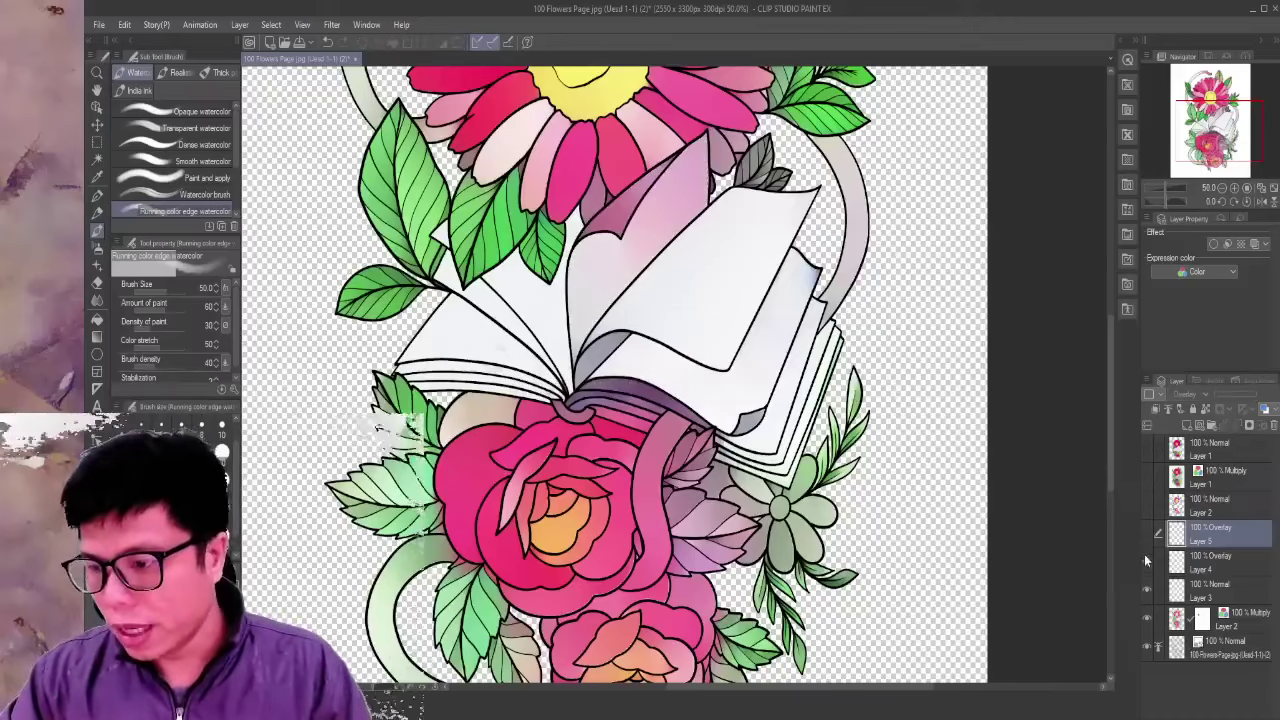
pyautogui.click(1148, 535)
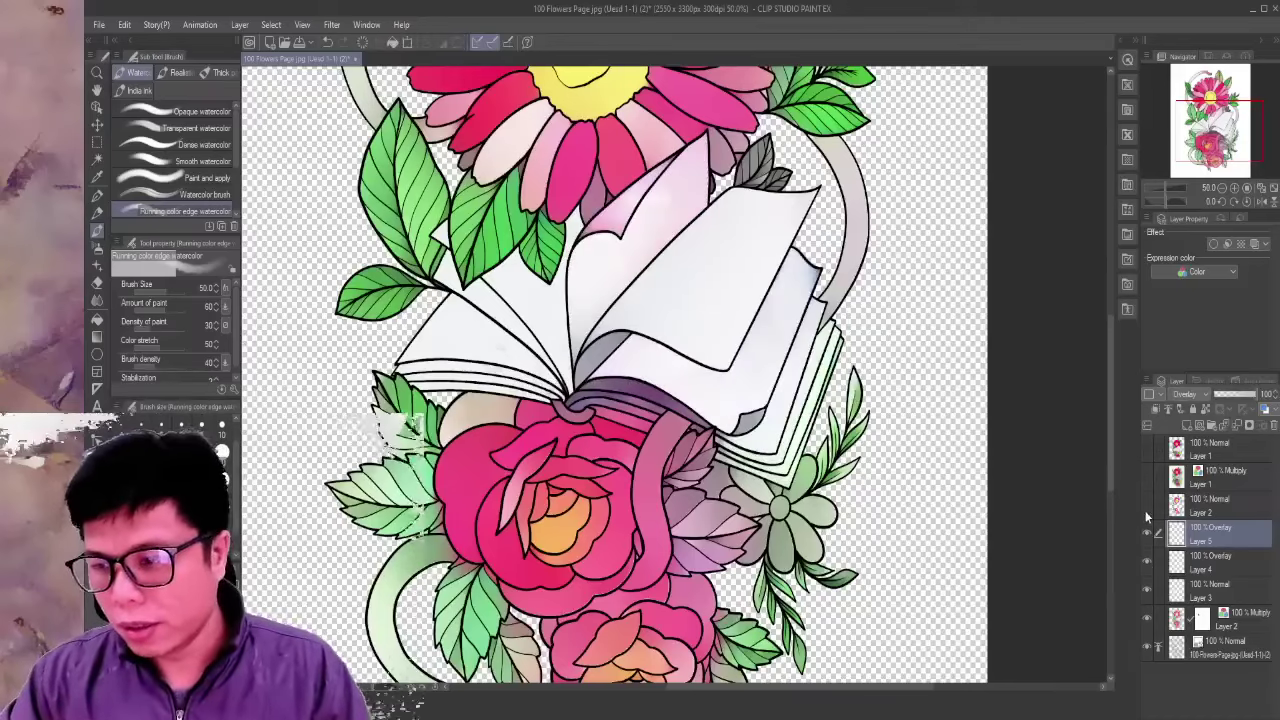
pyautogui.click(1145, 508)
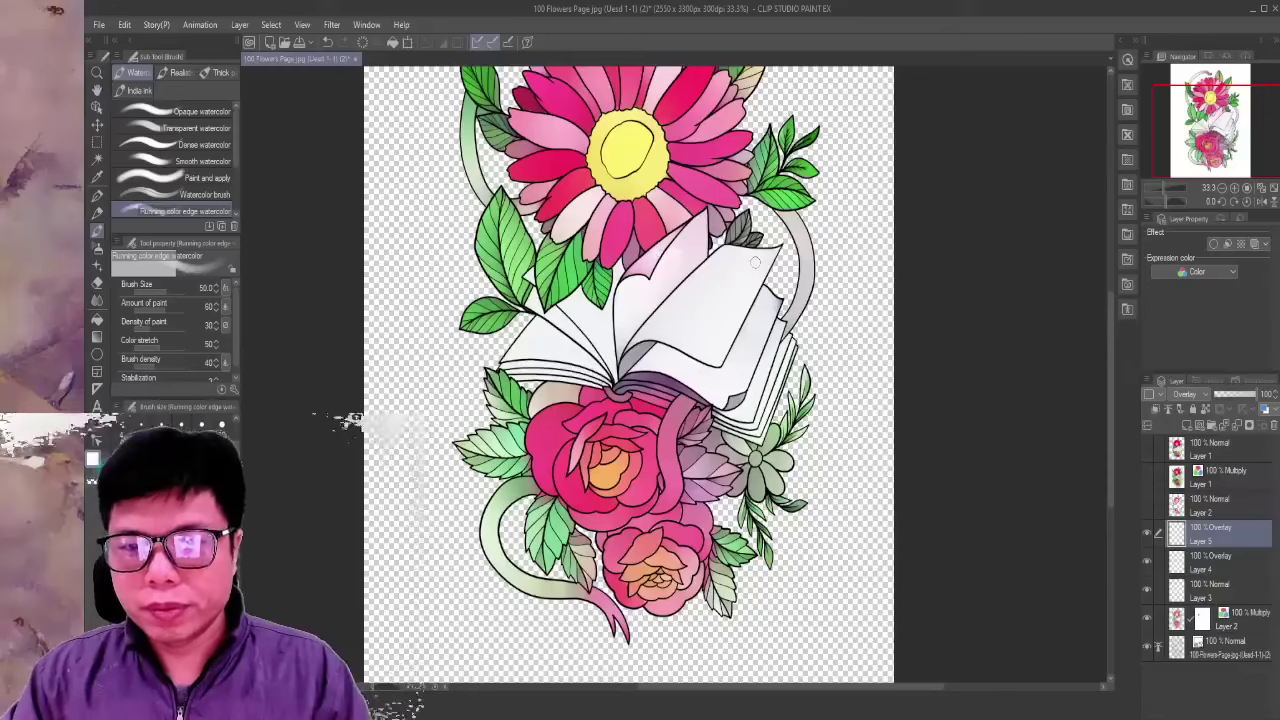
pyautogui.keyDown('ctrl'); pyautogui.keyDown('shift'); pyautogui.click(716, 484); pyautogui.keyUp('shift'); pyautogui.keyUp('ctrl')
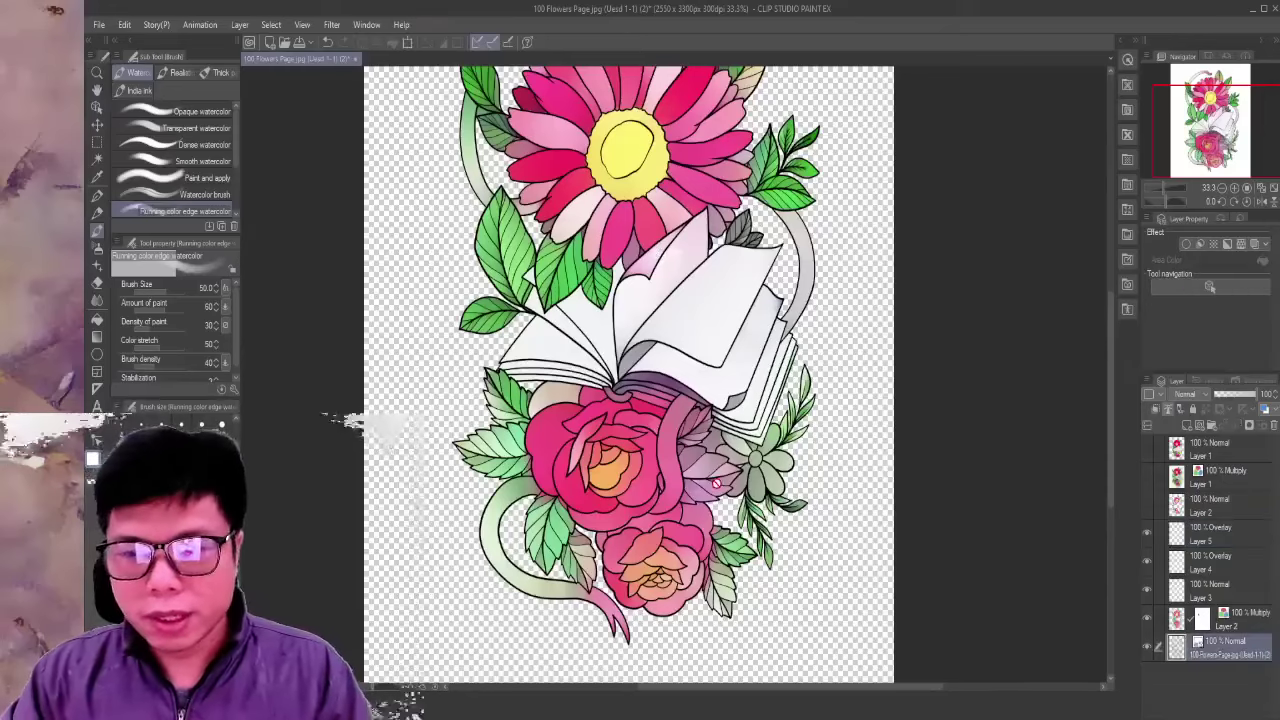
pyautogui.scroll(2, 716, 484)
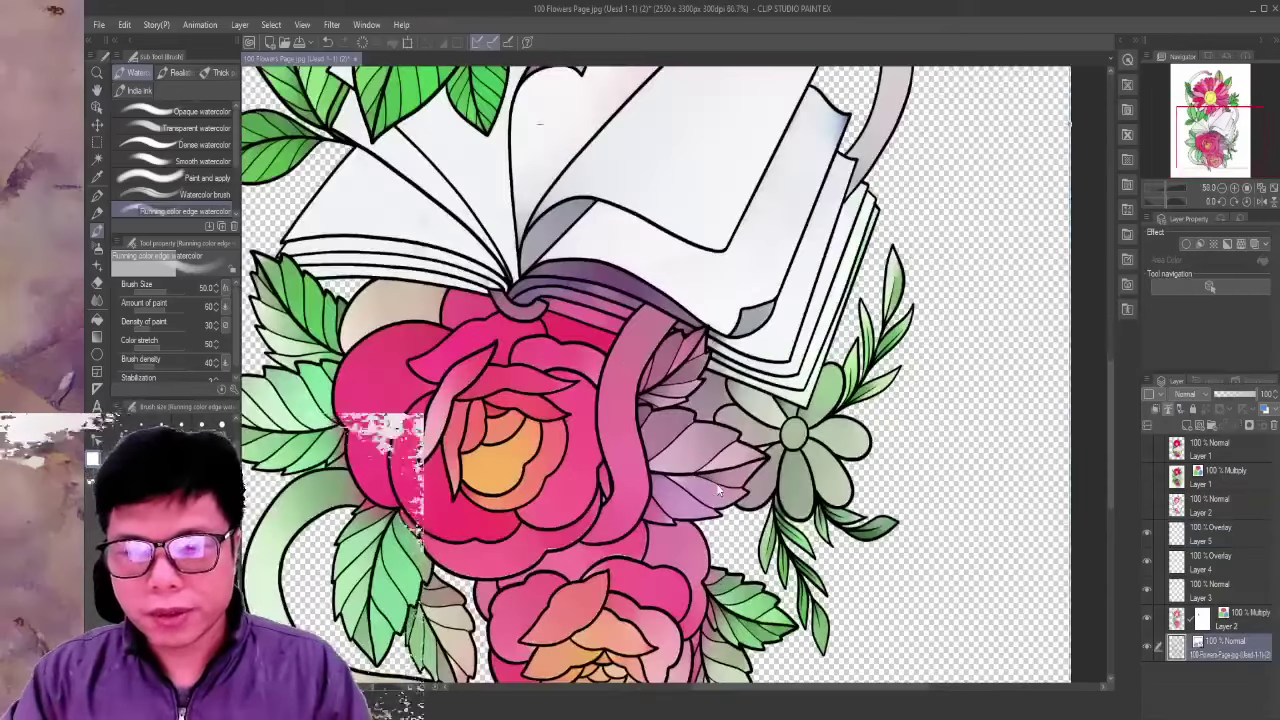
# - Auto-select the purple spine band plus the lower page edges, then return to Layer 5
pyautogui.click(97, 158)
pyautogui.click(610, 306)
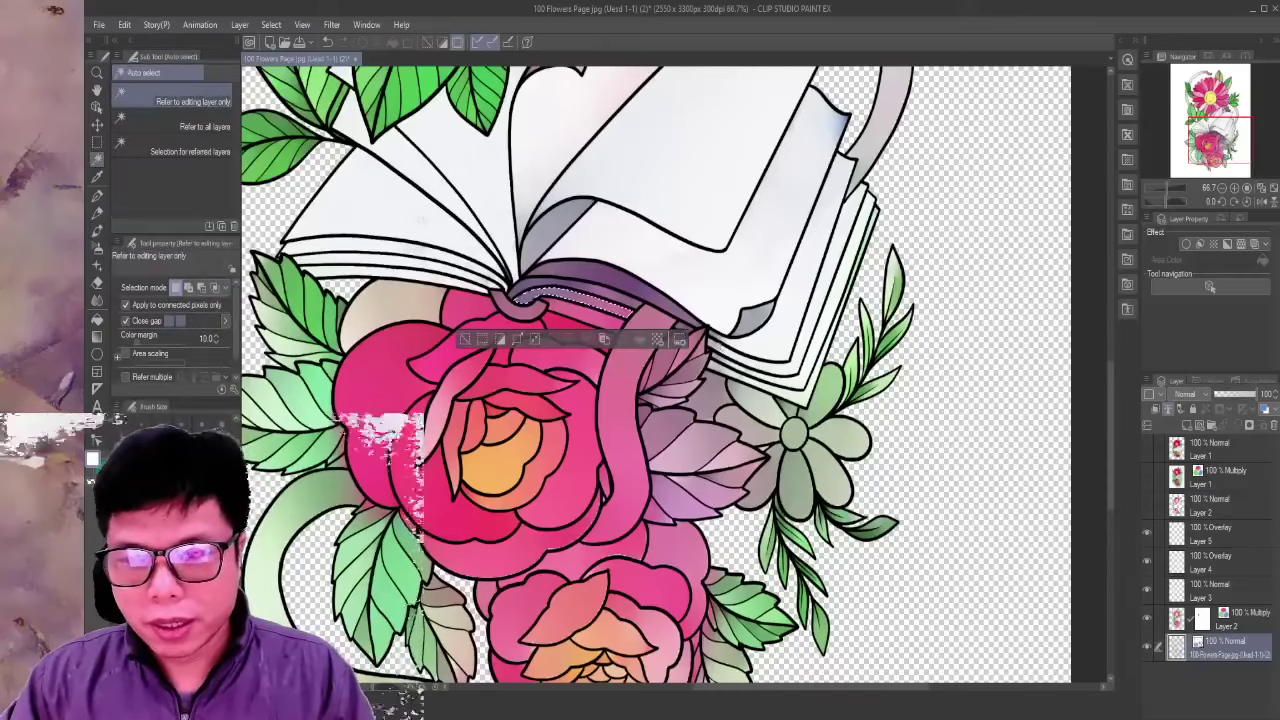
pyautogui.keyDown('shift'); pyautogui.click(760, 355); pyautogui.keyUp('shift')
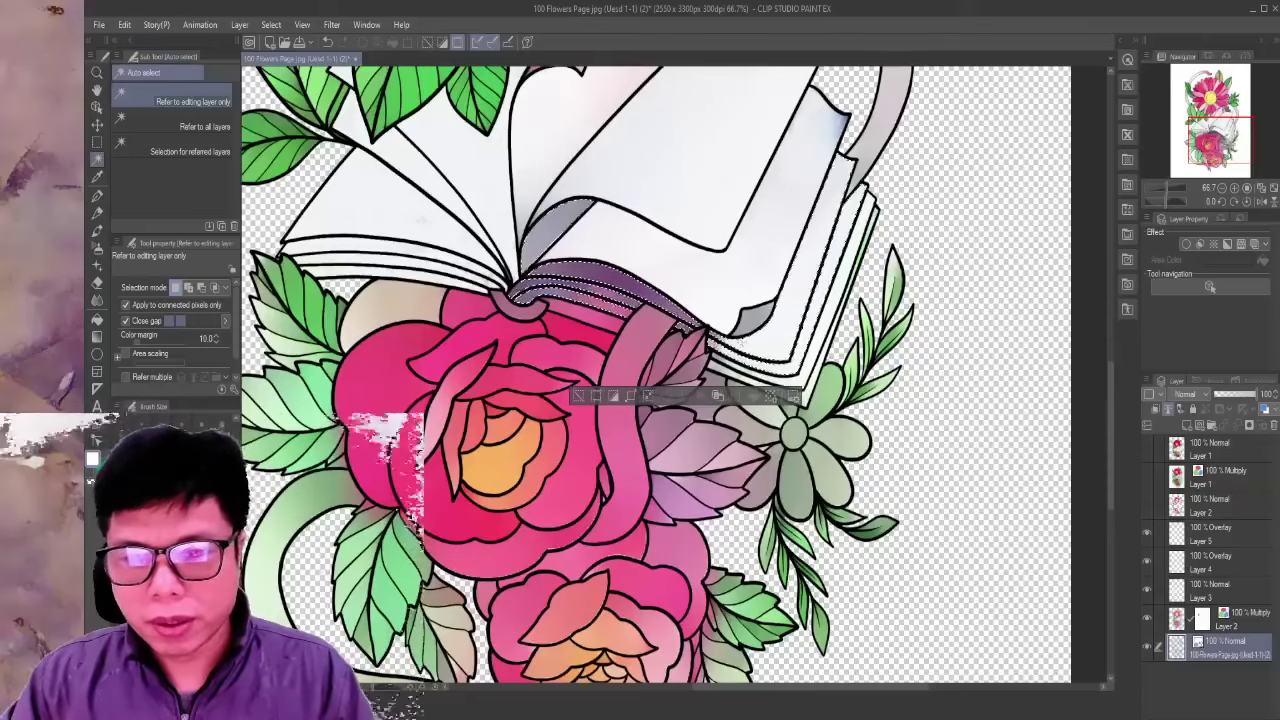
pyautogui.click(1224, 527)
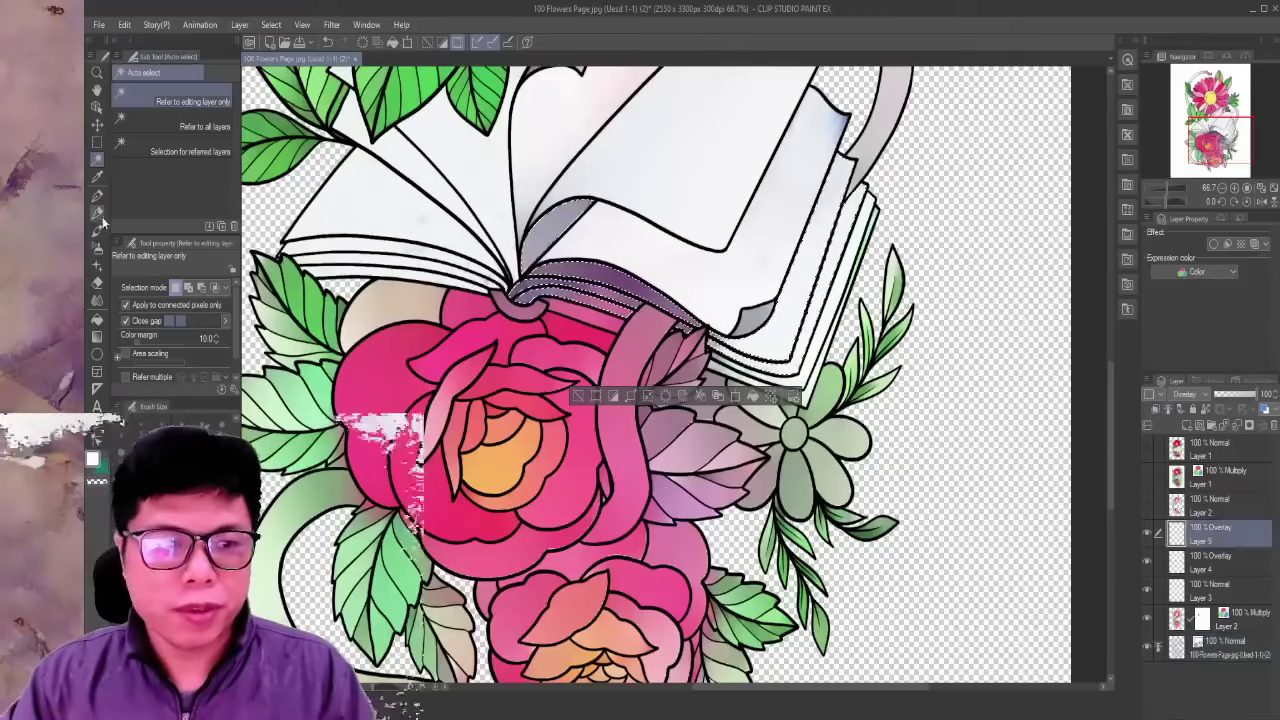
pyautogui.click(95, 231)
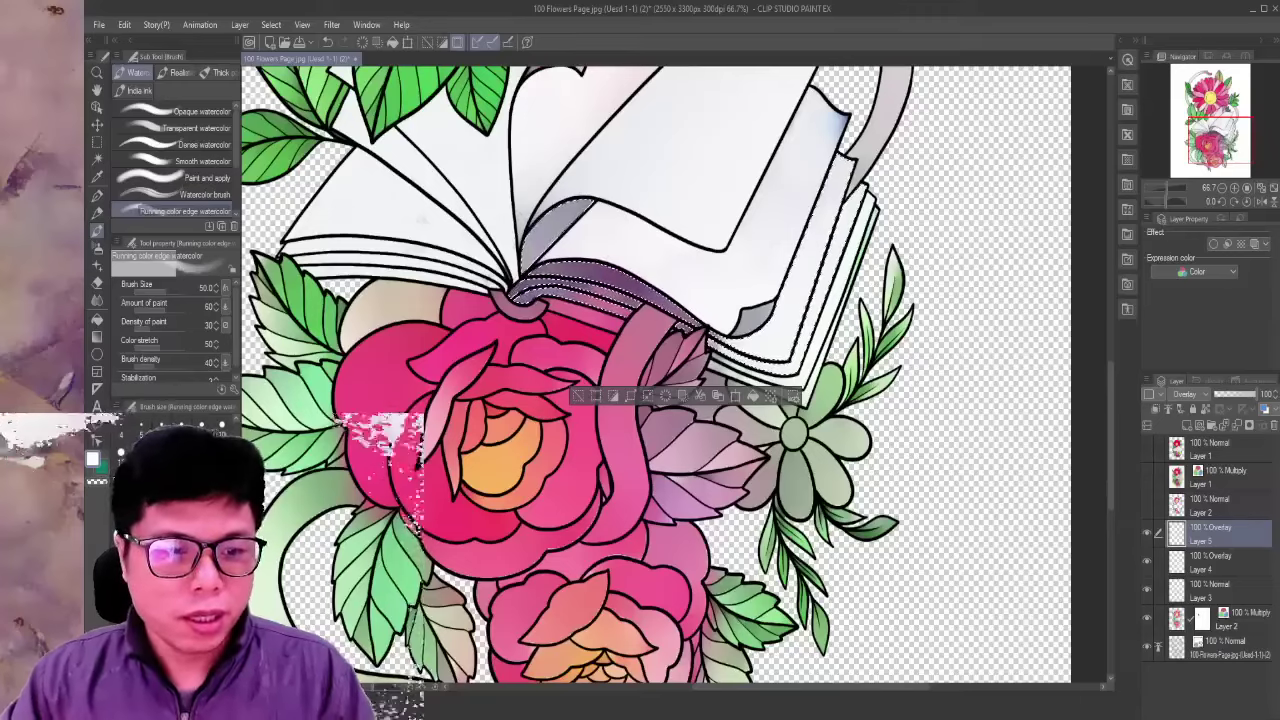
# - Raise the brush to size 200 and compare Layer 5 in Normal blending, keeping Overlay
pyautogui.press(']')
pyautogui.press(']')
pyautogui.press(']')
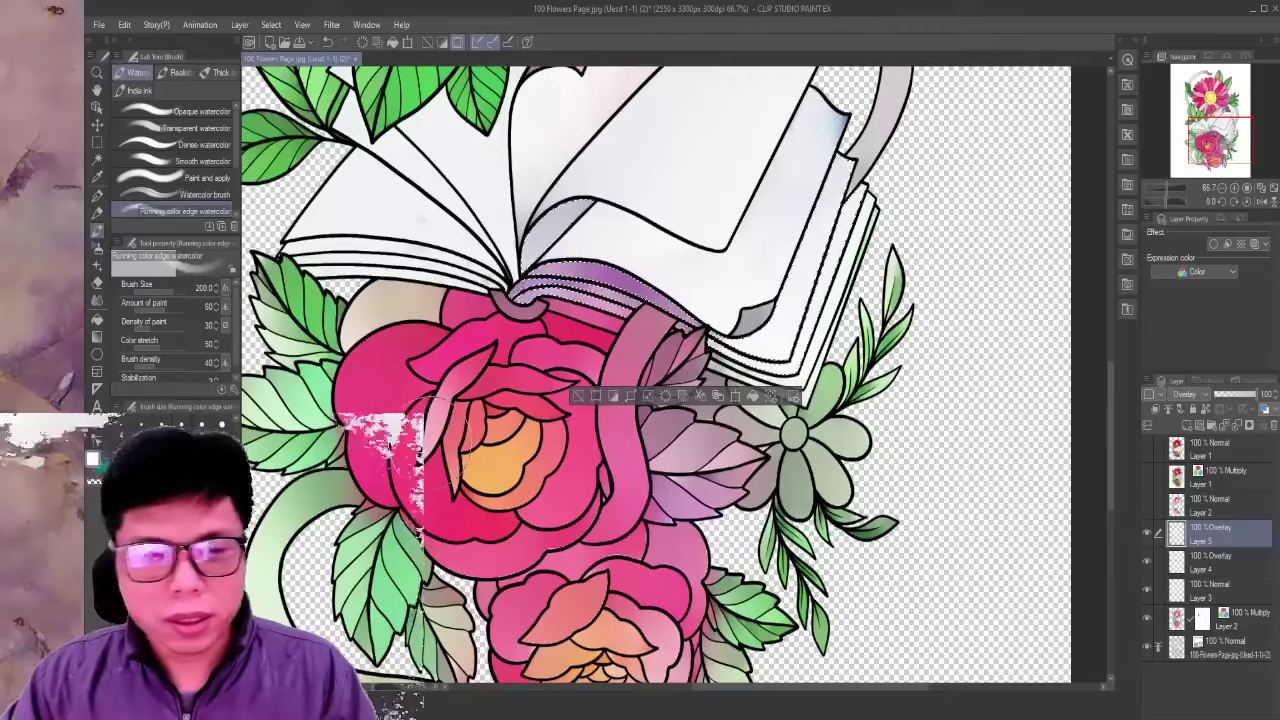
pyautogui.click(1183, 396)
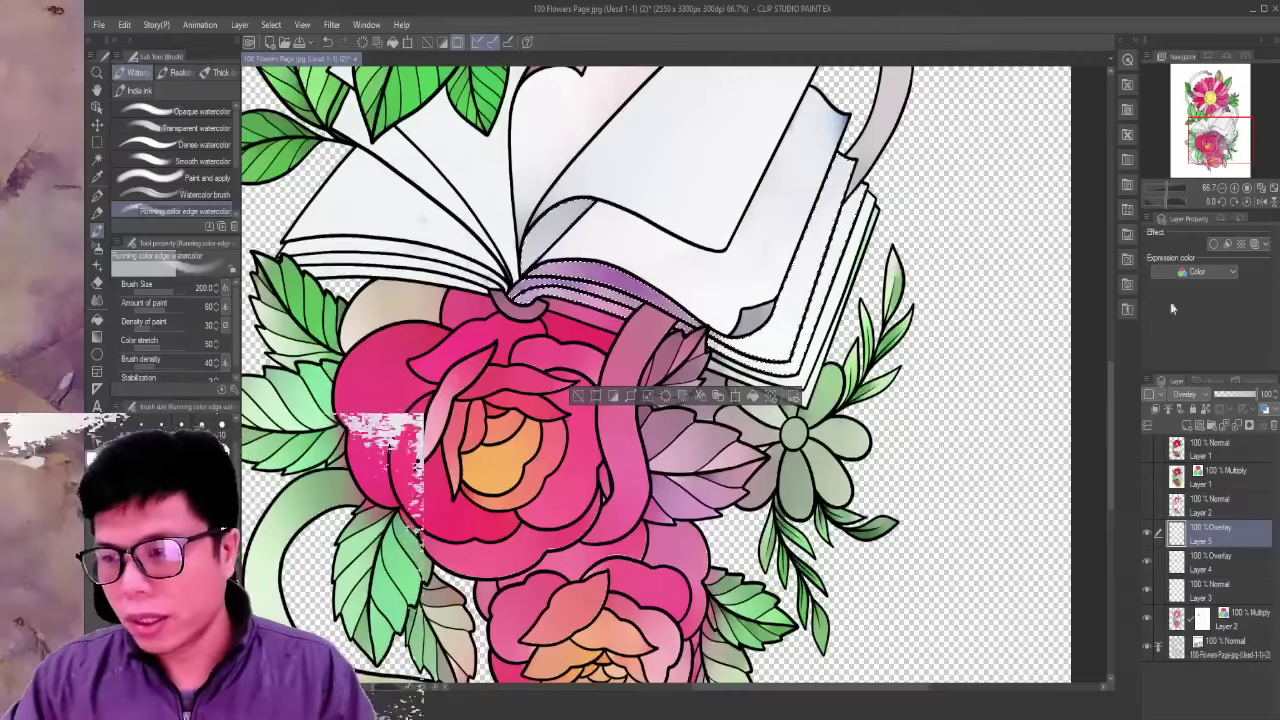
pyautogui.click(1177, 31)
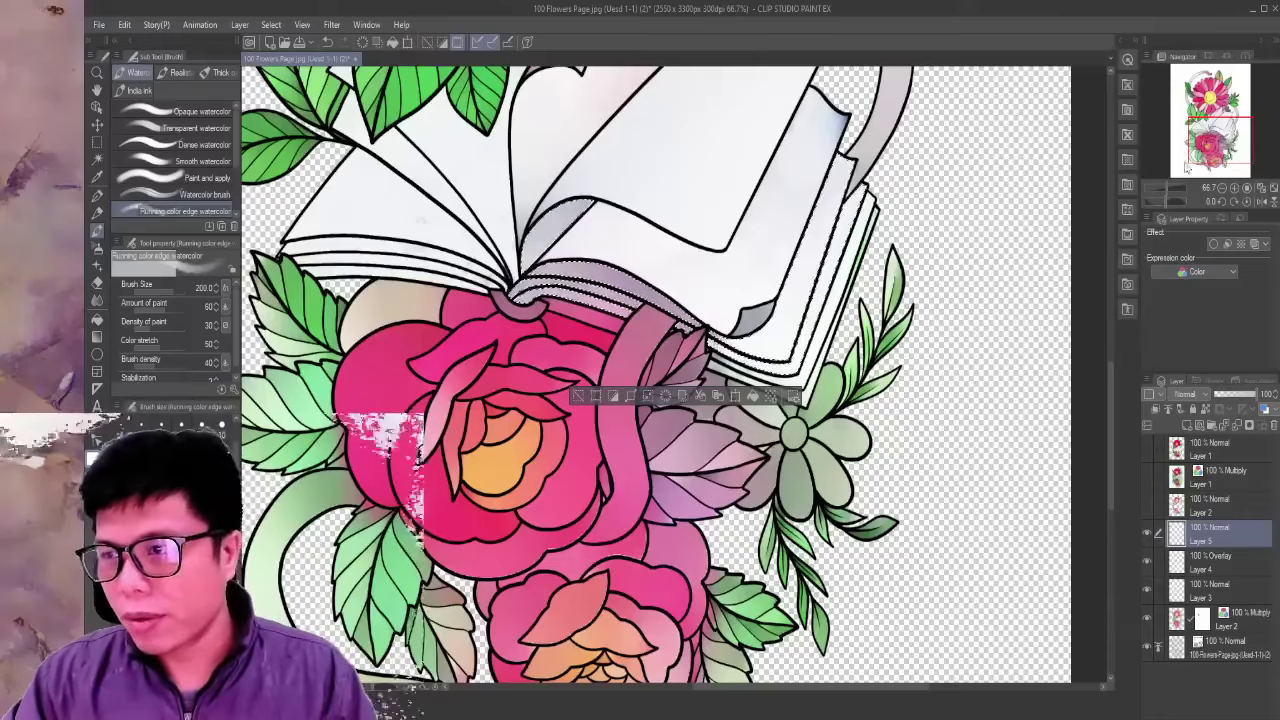
pyautogui.hotkey('ctrl', 'z')
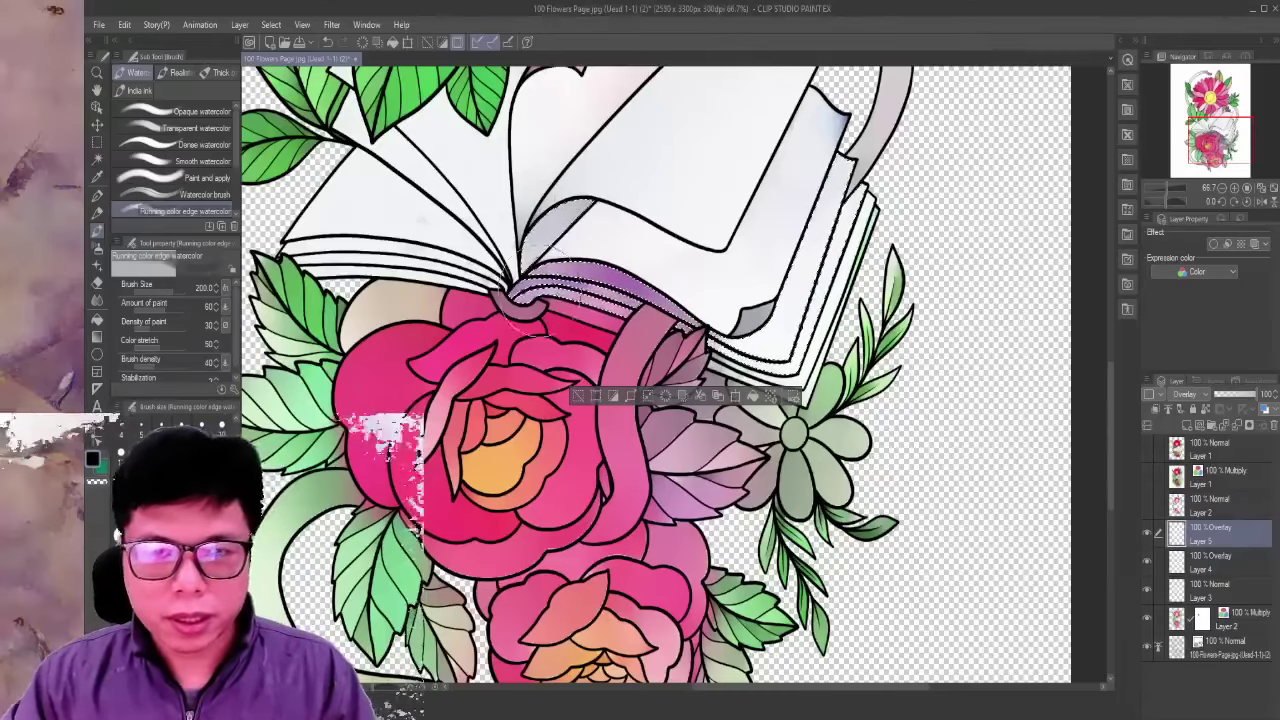
# - Paint purple watercolour over the spine band and page edges, then set the colour to transparent
pyautogui.moveTo(530, 290); pyautogui.dragTo(676, 300)
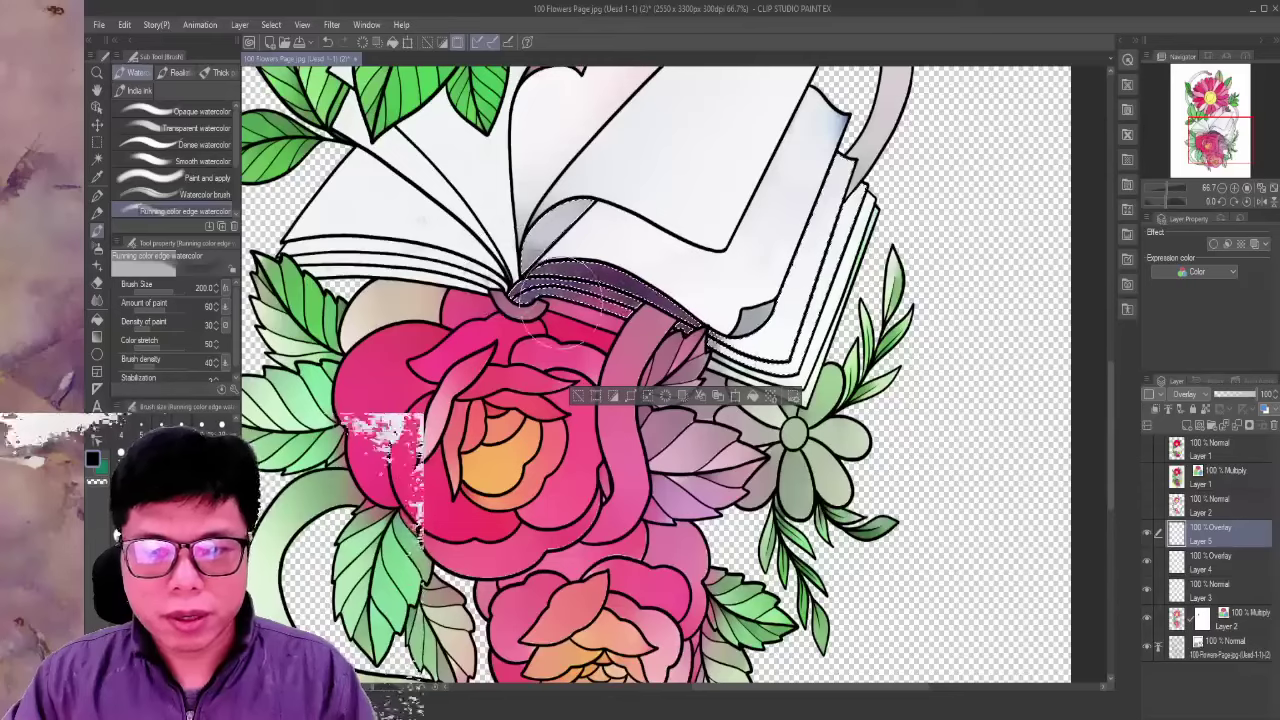
pyautogui.moveTo(600, 232); pyautogui.dragTo(545, 235)
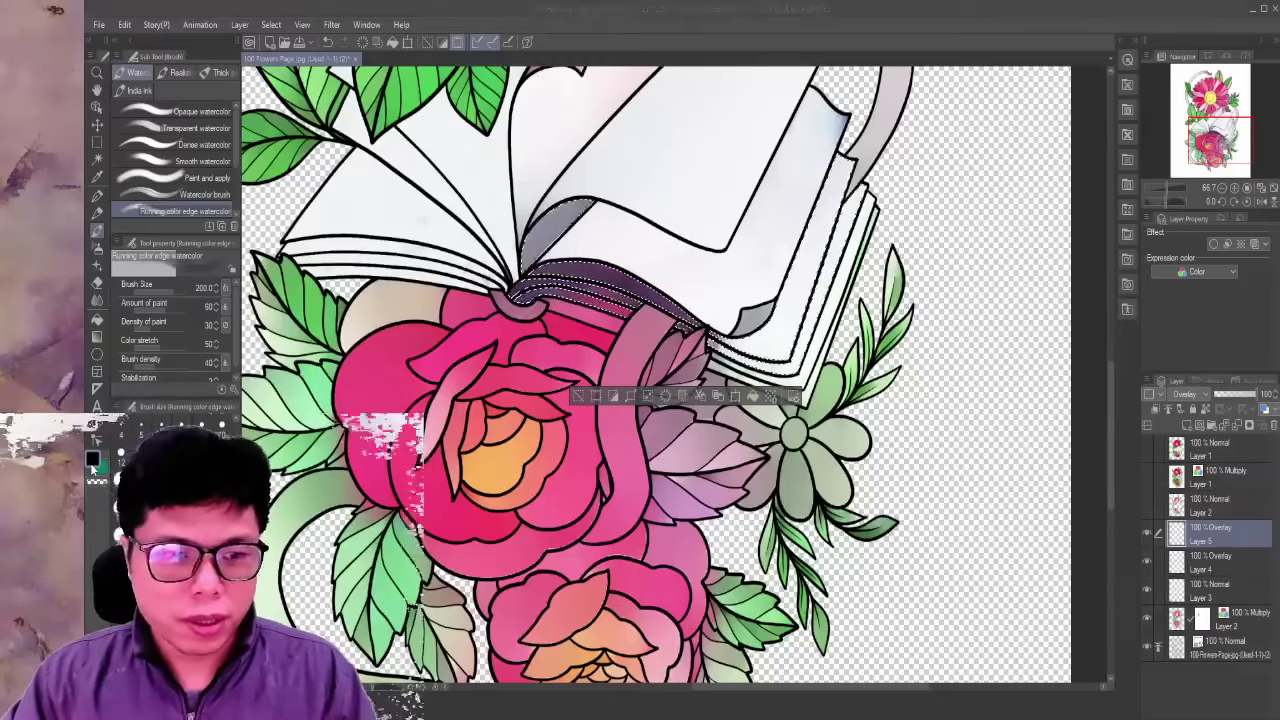
pyautogui.click(460, 325)
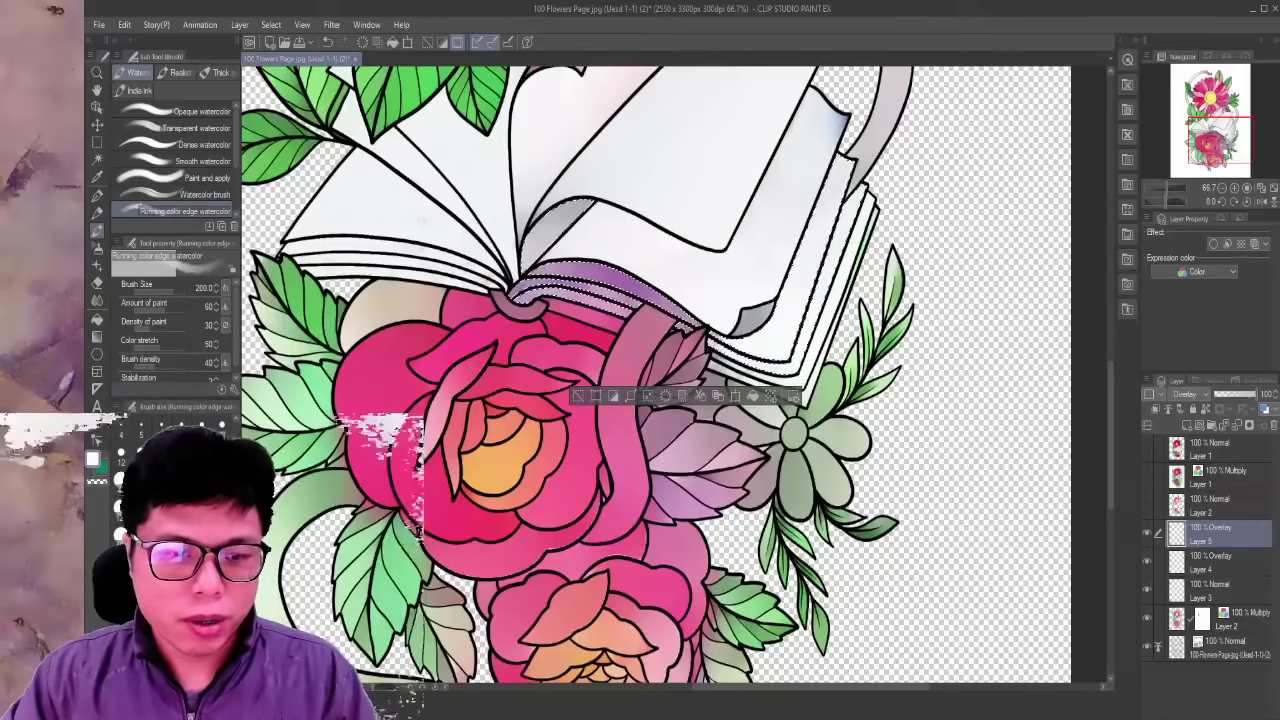
pyautogui.keyDown('alt'); pyautogui.click(440, 378); pyautogui.keyUp('alt')
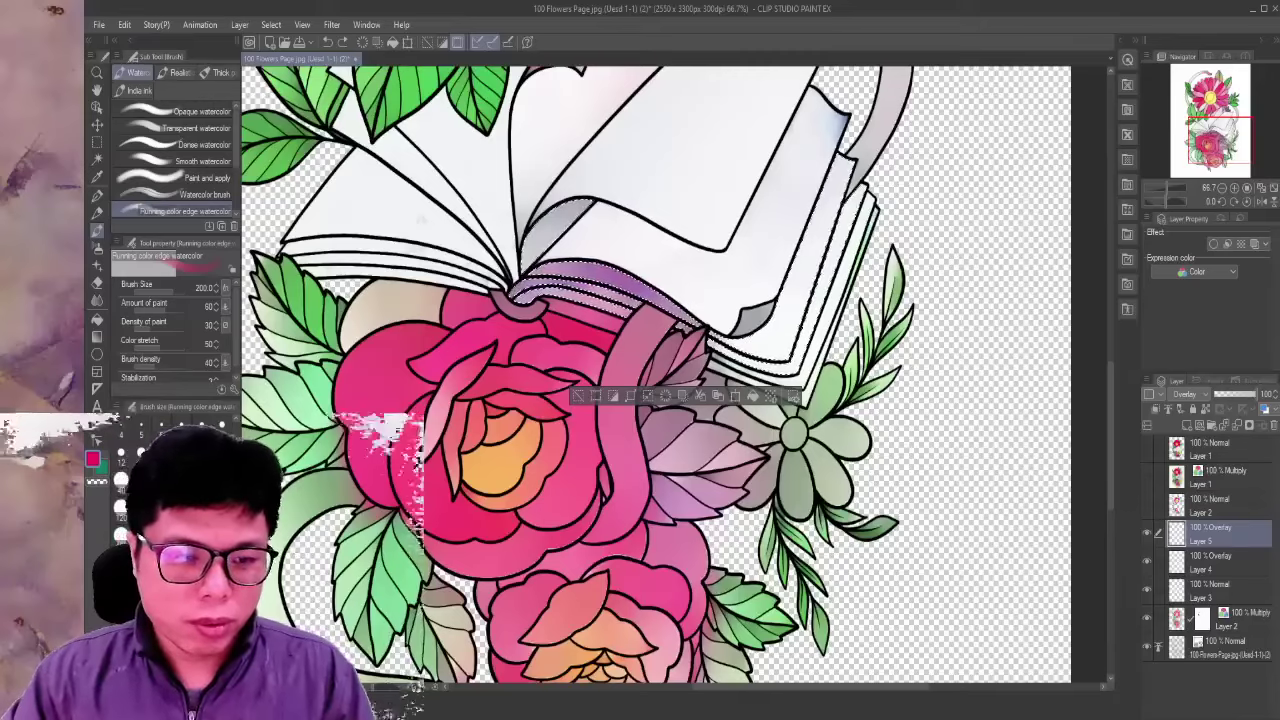
pyautogui.keyDown('alt'); pyautogui.click(660, 262); pyautogui.keyUp('alt')
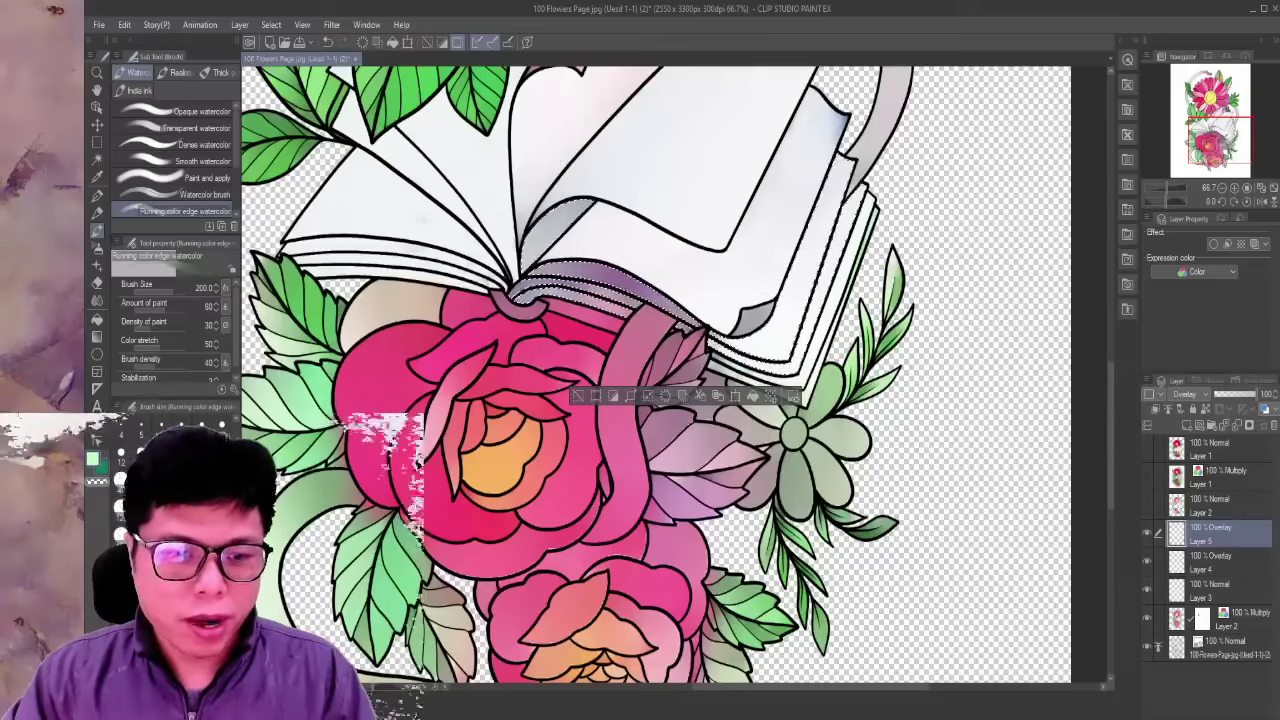
pyautogui.click(180, 560)
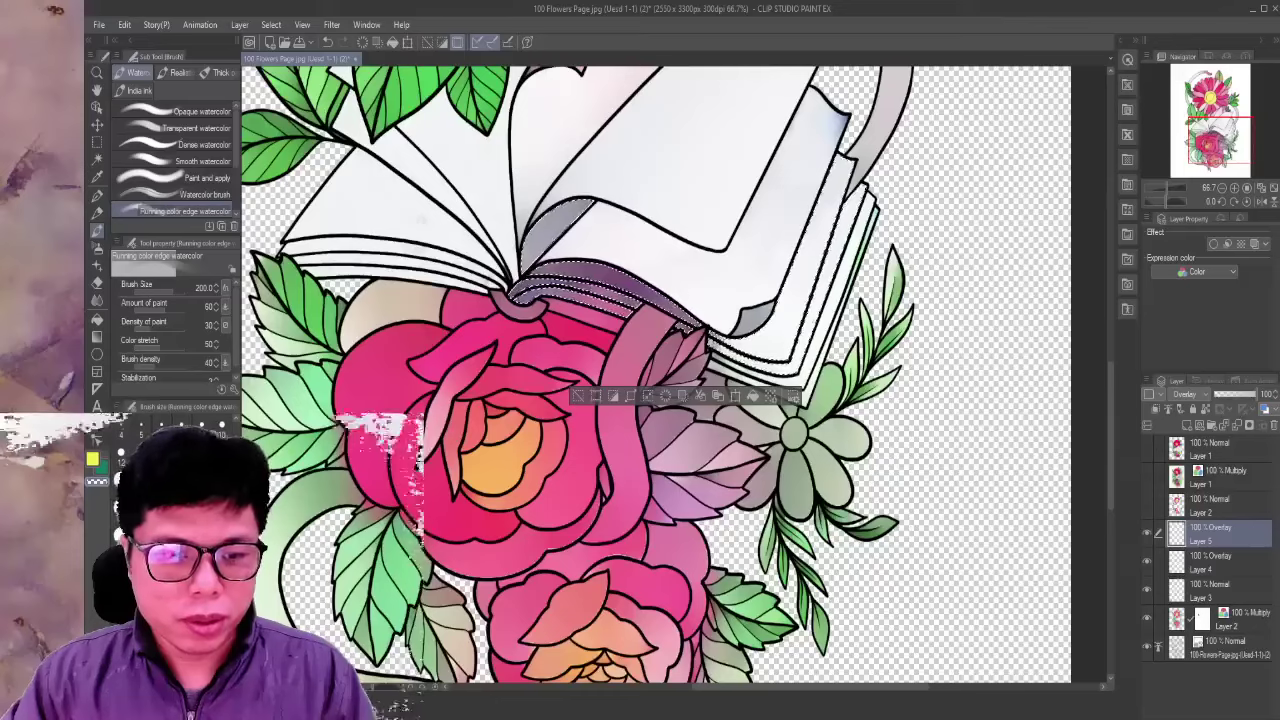
pyautogui.press('c')
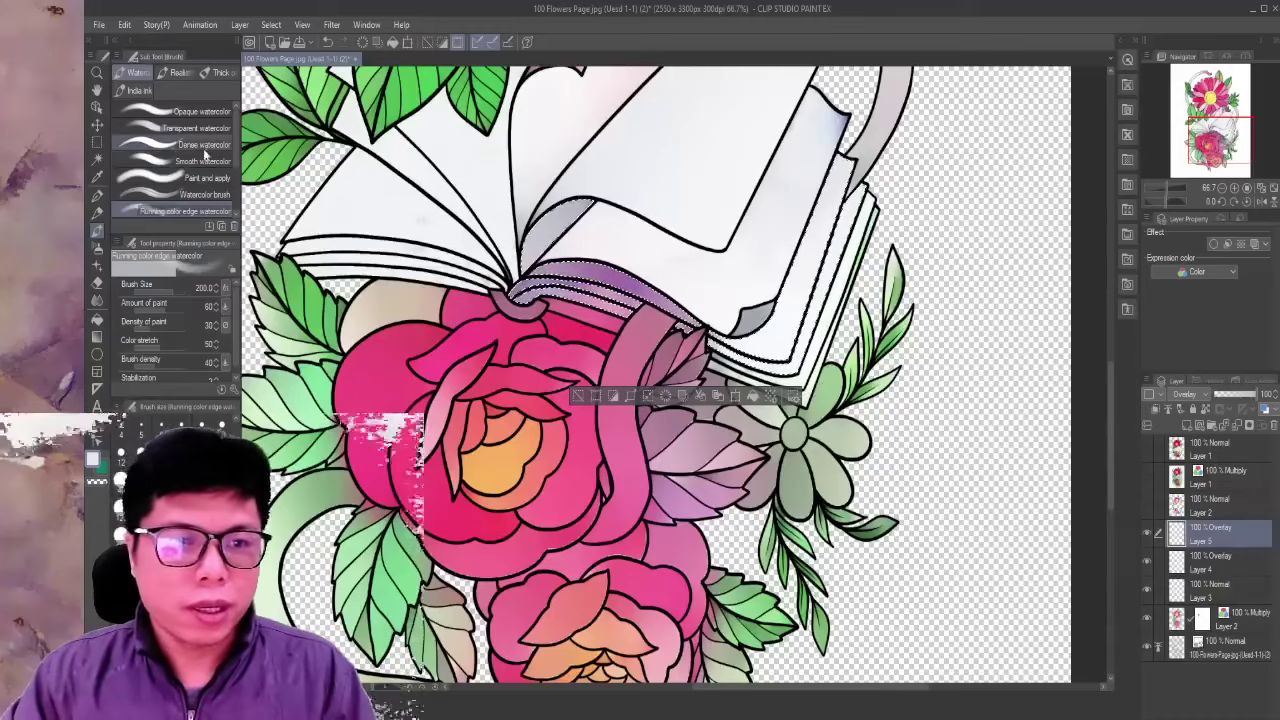
# - Try several watercolor brushes, settle on Watercolor at size 200, blend the edges, and deselect
pyautogui.click(203, 161)
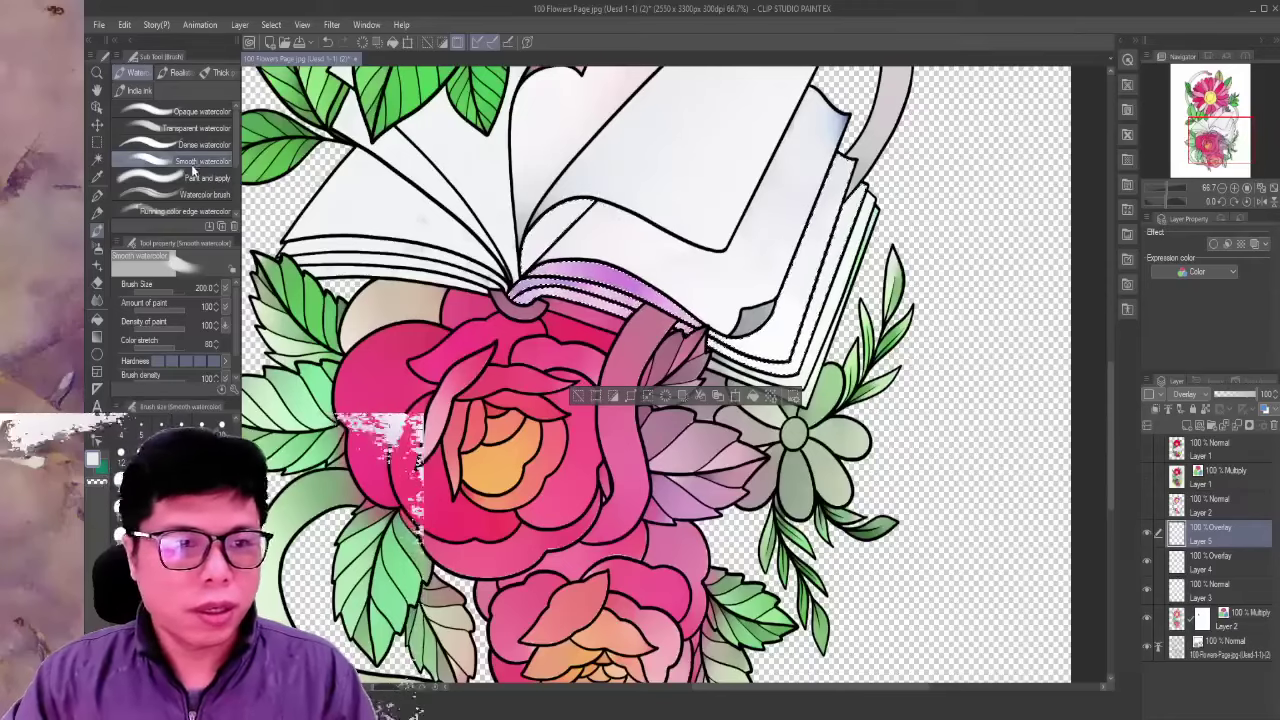
pyautogui.click(205, 177)
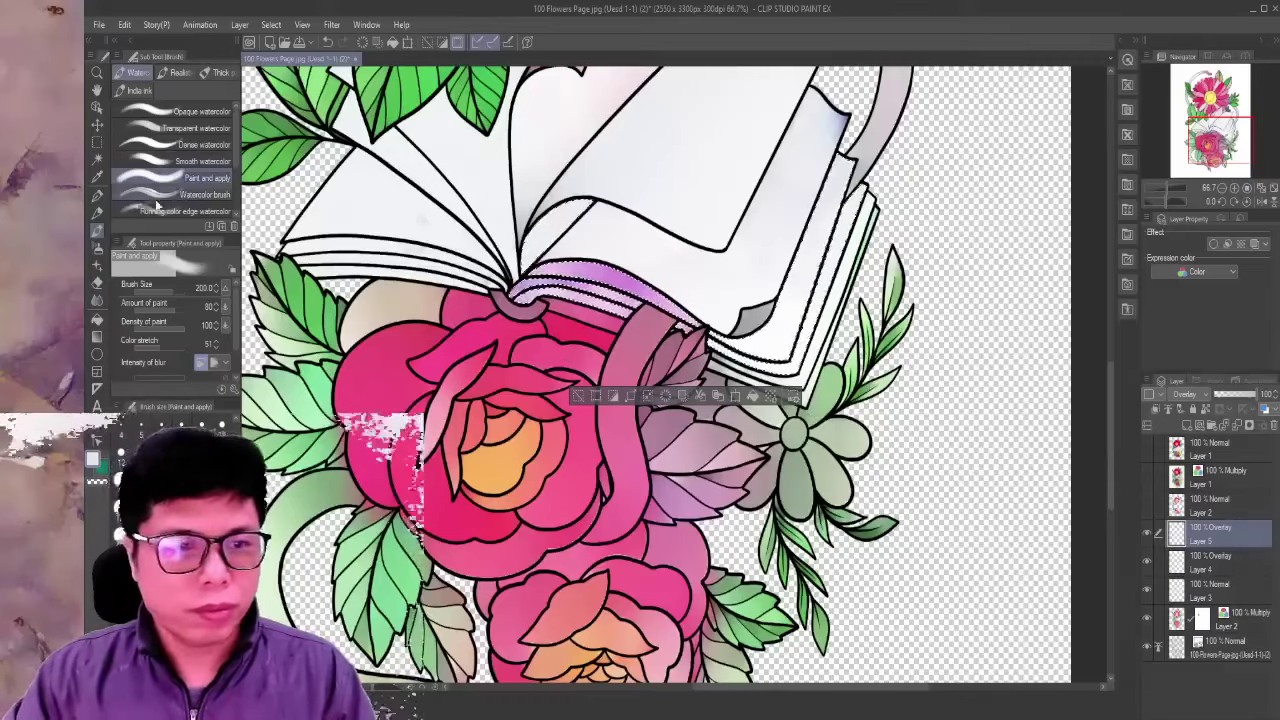
pyautogui.click(194, 110)
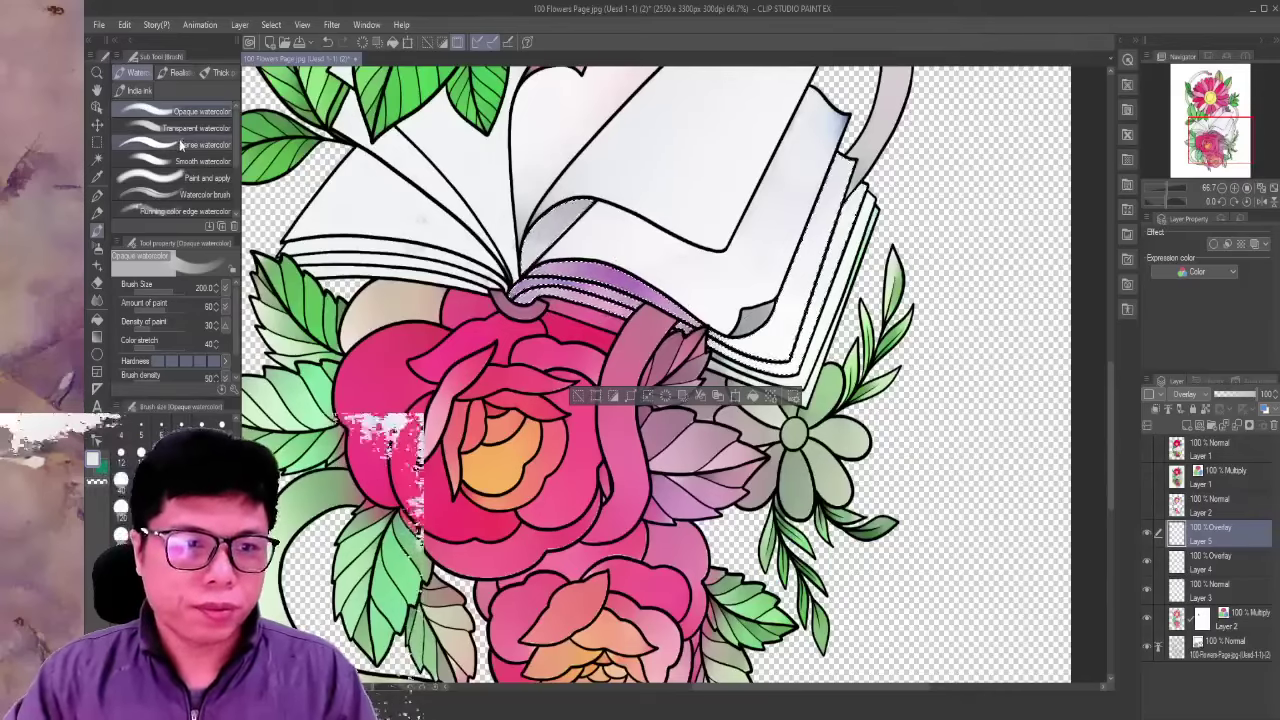
pyautogui.scroll(-1, 205, 180)
pyautogui.click(205, 178)
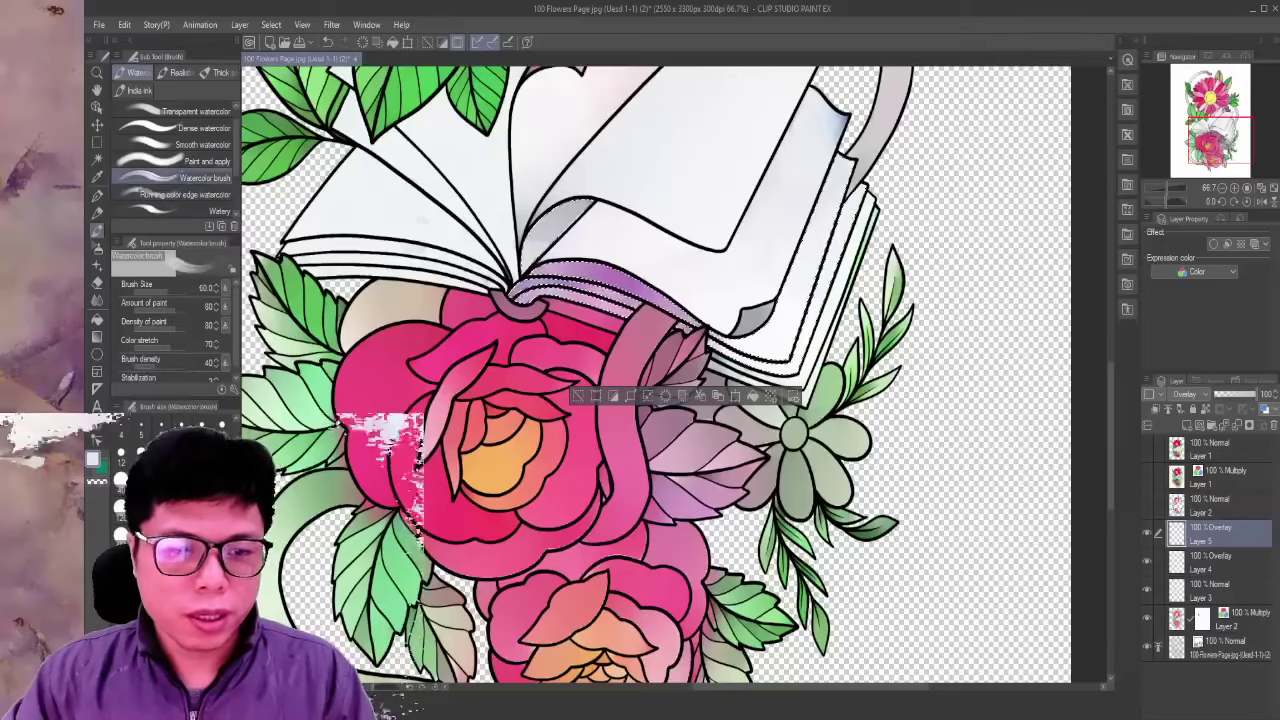
pyautogui.click(121, 540)
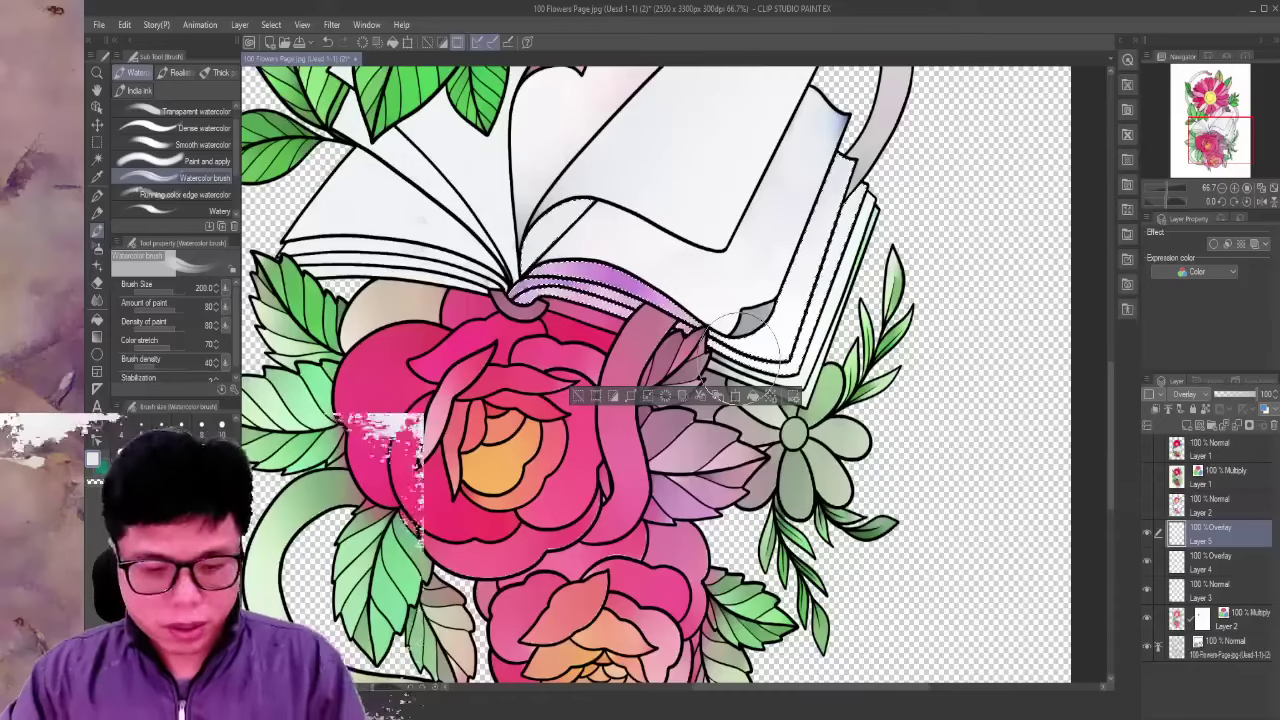
pyautogui.hotkey('ctrl', 'd')
pyautogui.scroll(-1, 785, 320)
pyautogui.scroll(-1, 785, 320)
# - Add a new Layer 6 and auto-select the book areas on the line-art layer
pyautogui.scroll(-1, 785, 320)
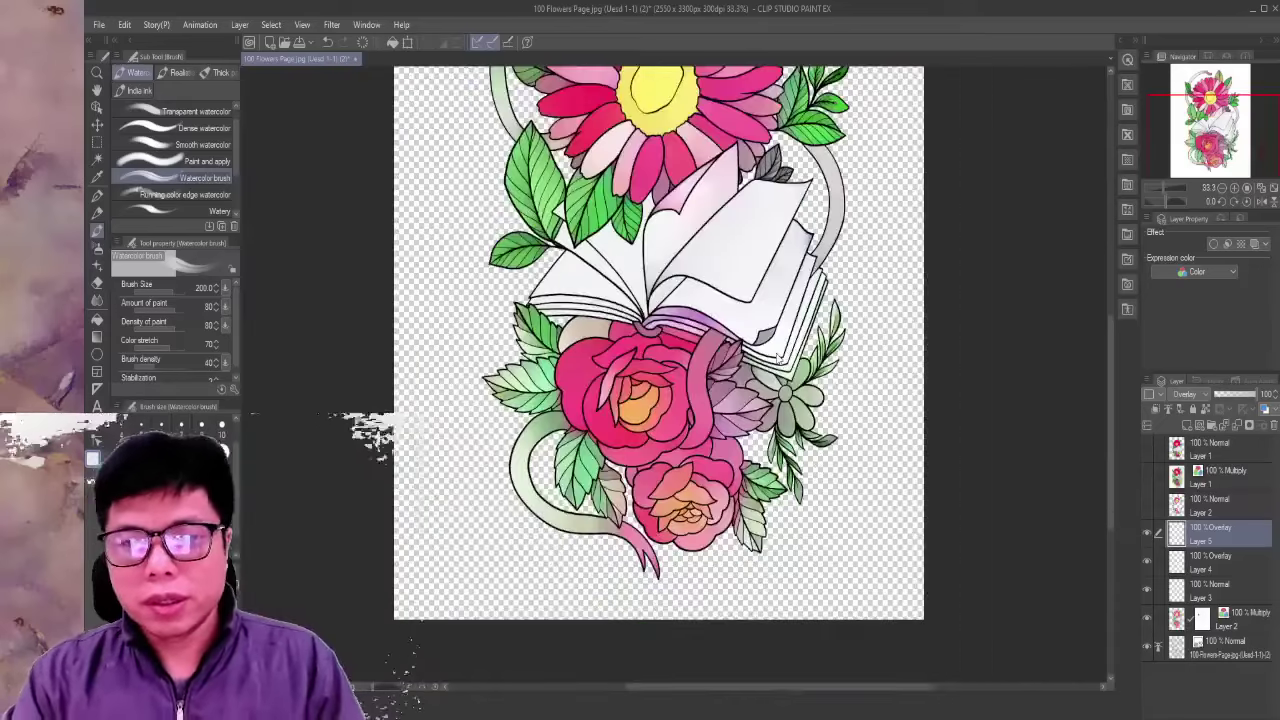
pyautogui.scroll(1, 785, 320)
pyautogui.click(1197, 427)
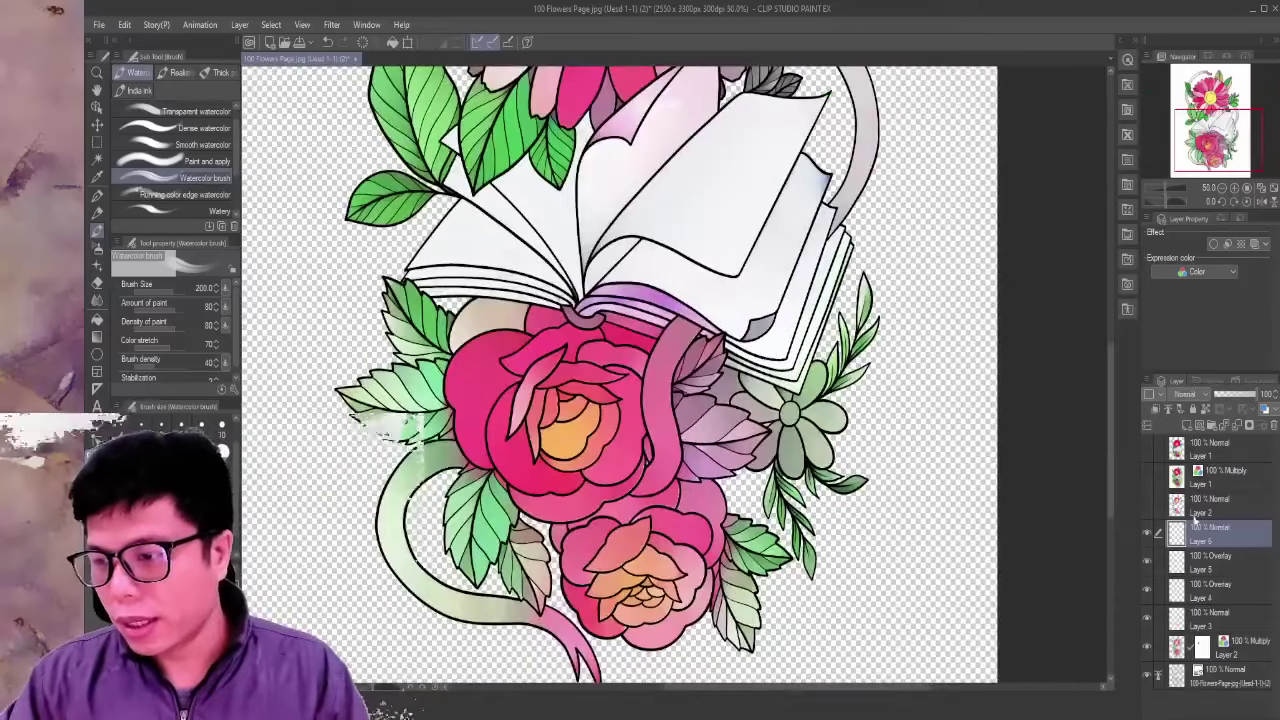
pyautogui.click(1208, 672)
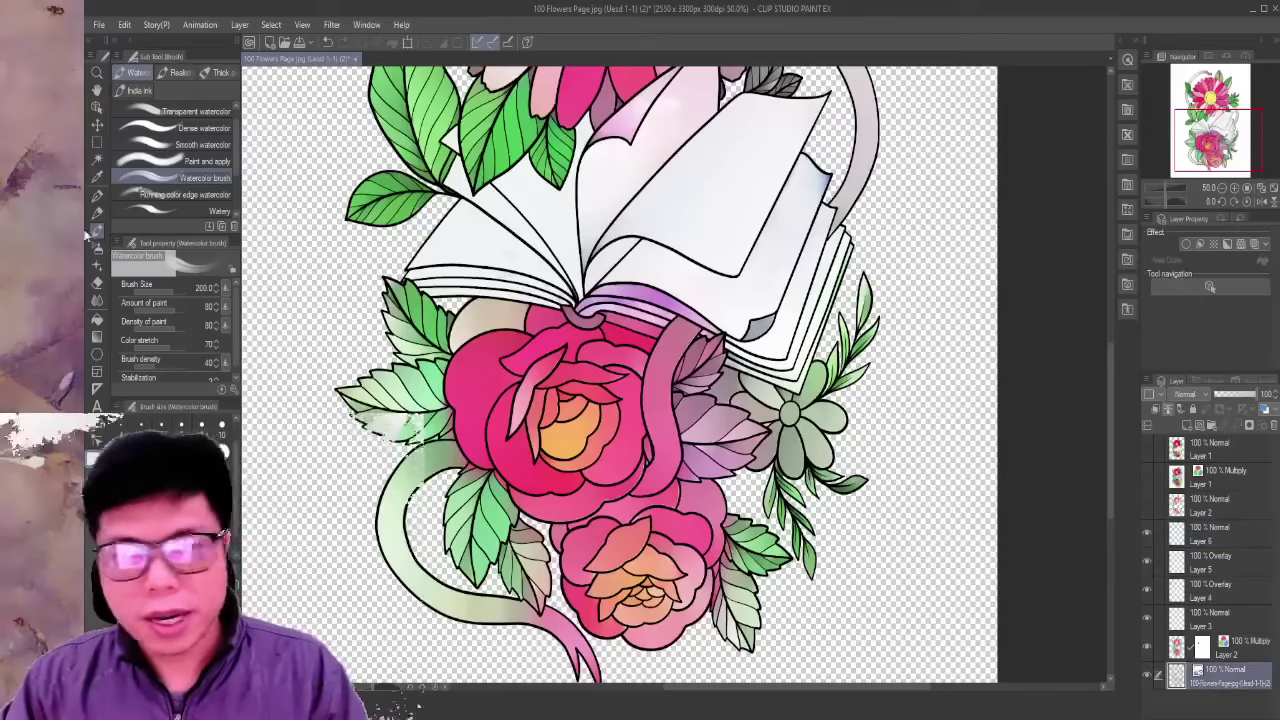
pyautogui.press('w')
pyautogui.scroll(1, 690, 340)
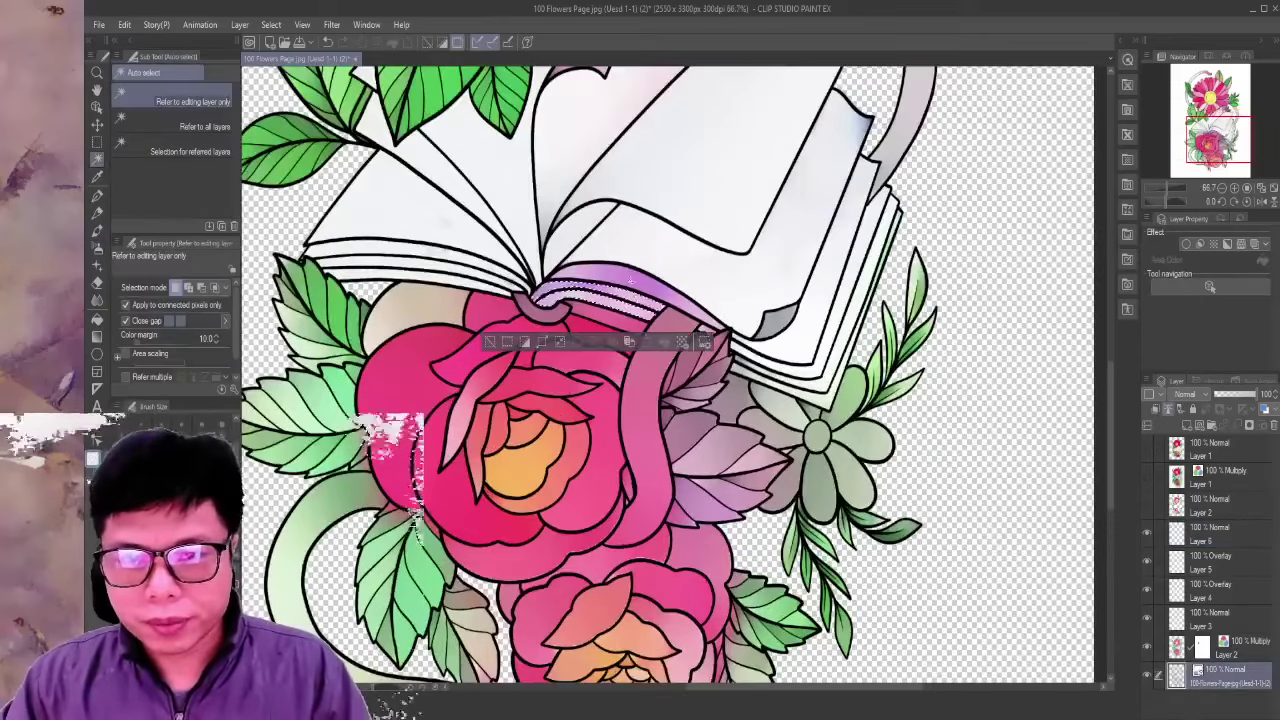
pyautogui.scroll(3, 744, 350)
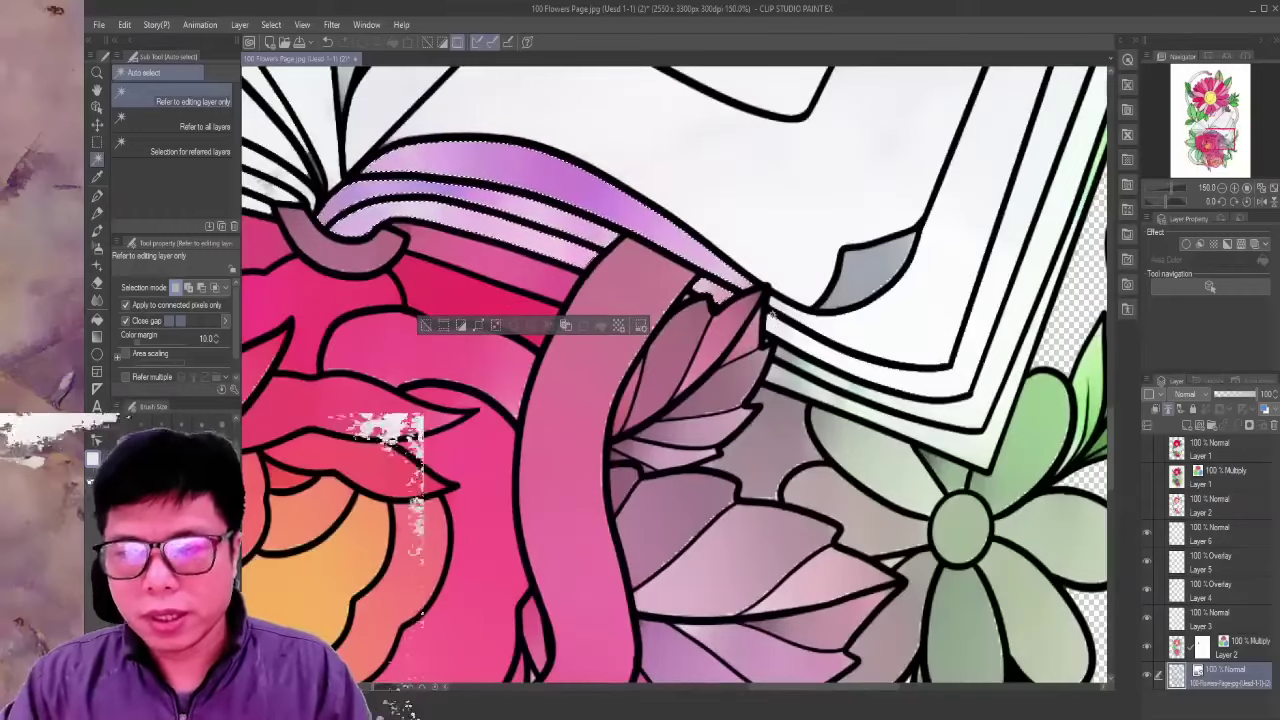
pyautogui.scroll(-1, 777, 326)
pyautogui.scroll(-2, 777, 326)
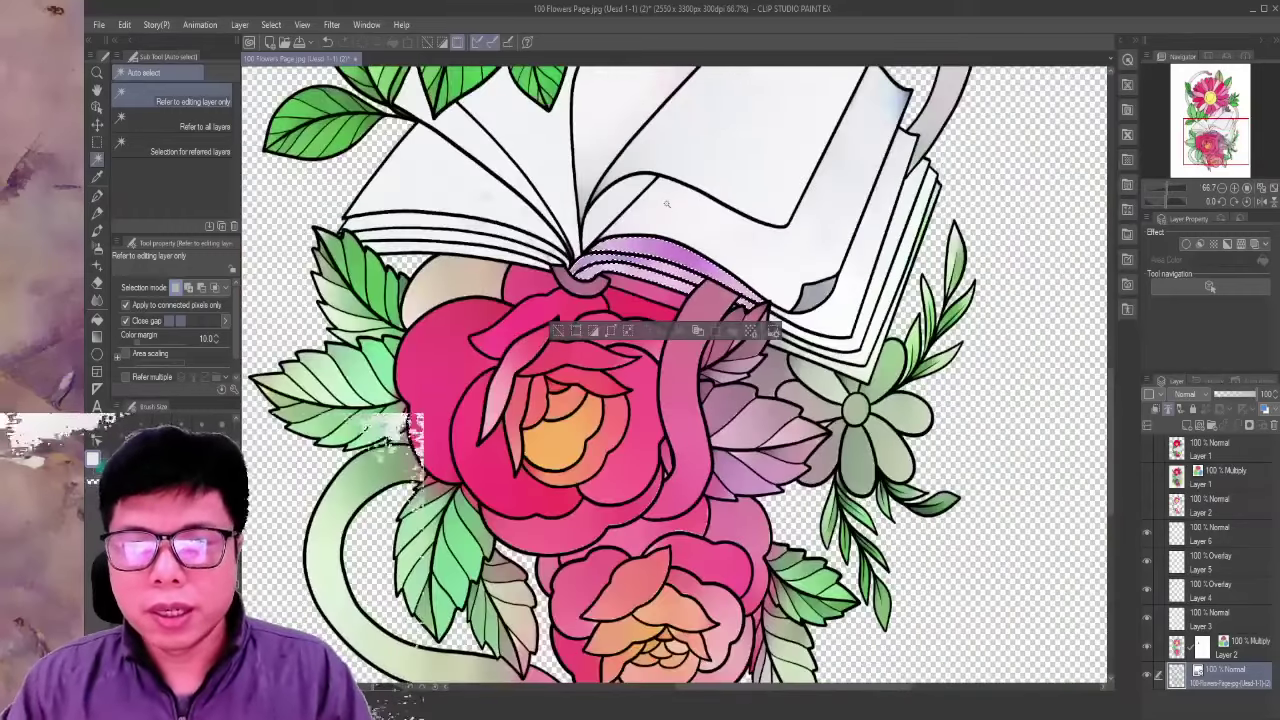
pyautogui.scroll(-1, 664, 206)
pyautogui.scroll(1, 664, 206)
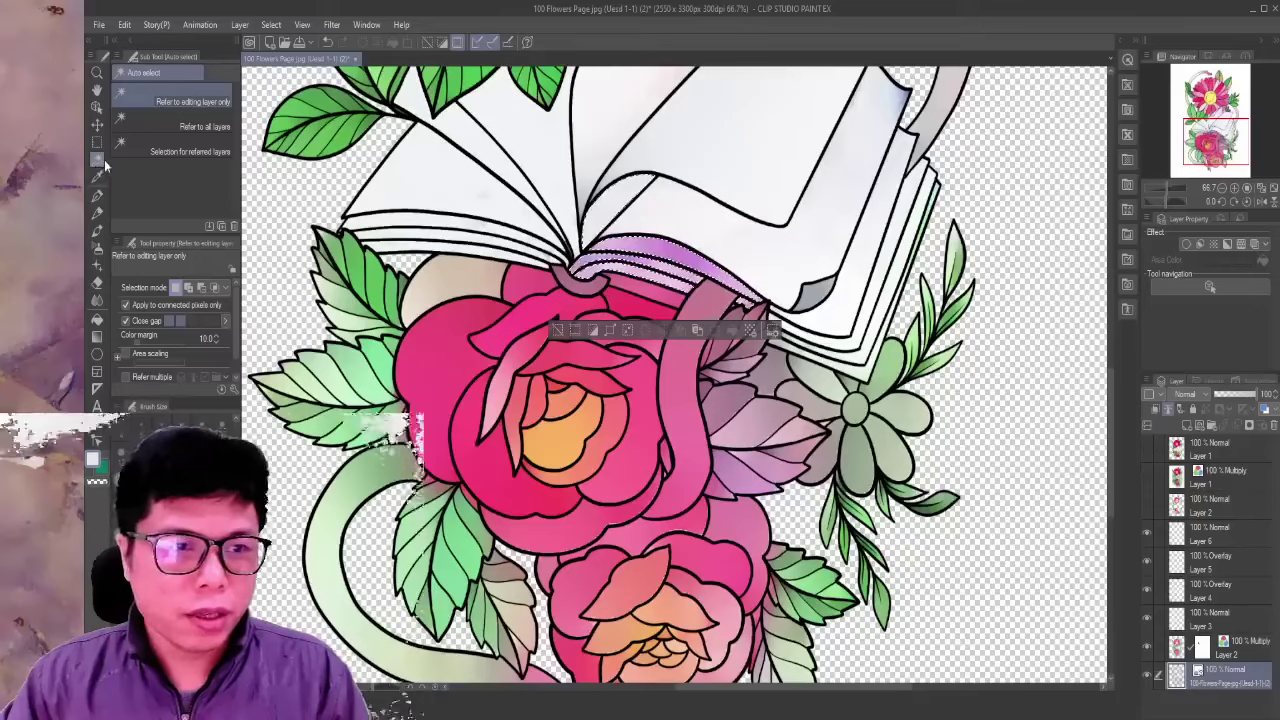
# - Paint faint watercolor shading on Layer 6 inside the book selection at brush size 70
pyautogui.click(95, 230)
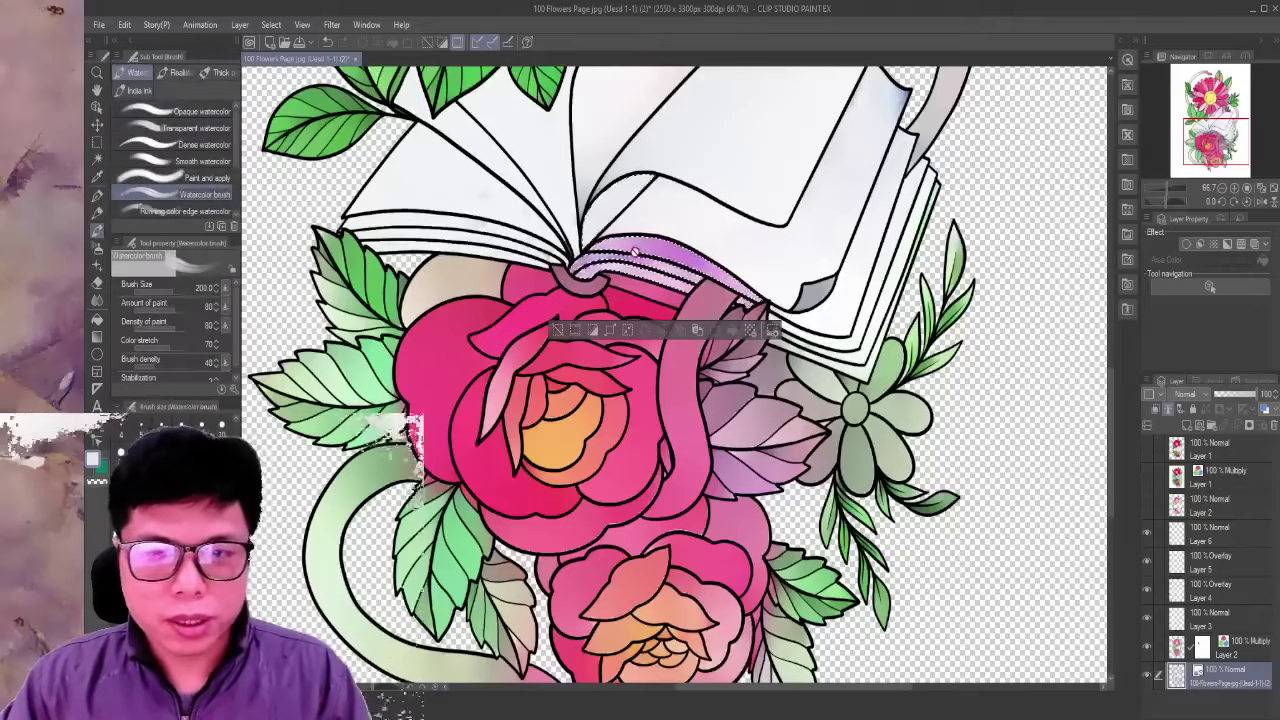
pyautogui.click(1215, 540)
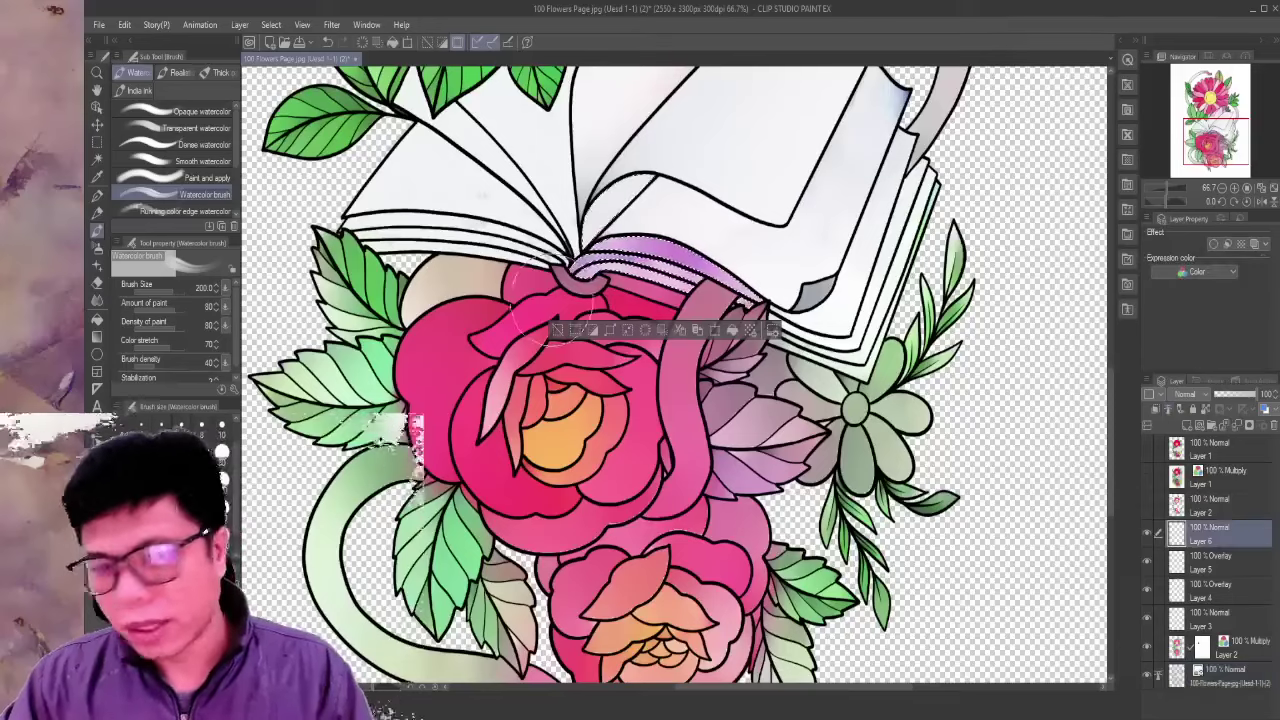
pyautogui.press('[')
pyautogui.press('[')
pyautogui.press('[')
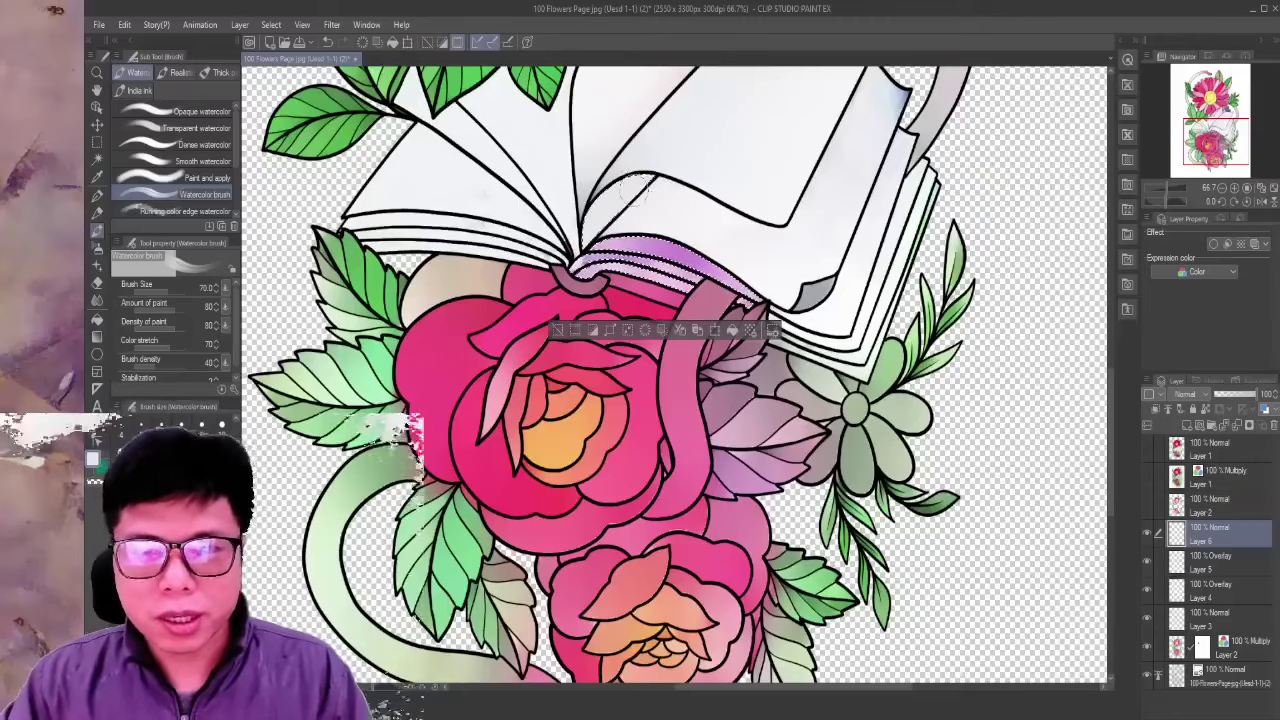
pyautogui.scroll(1, 561, 281)
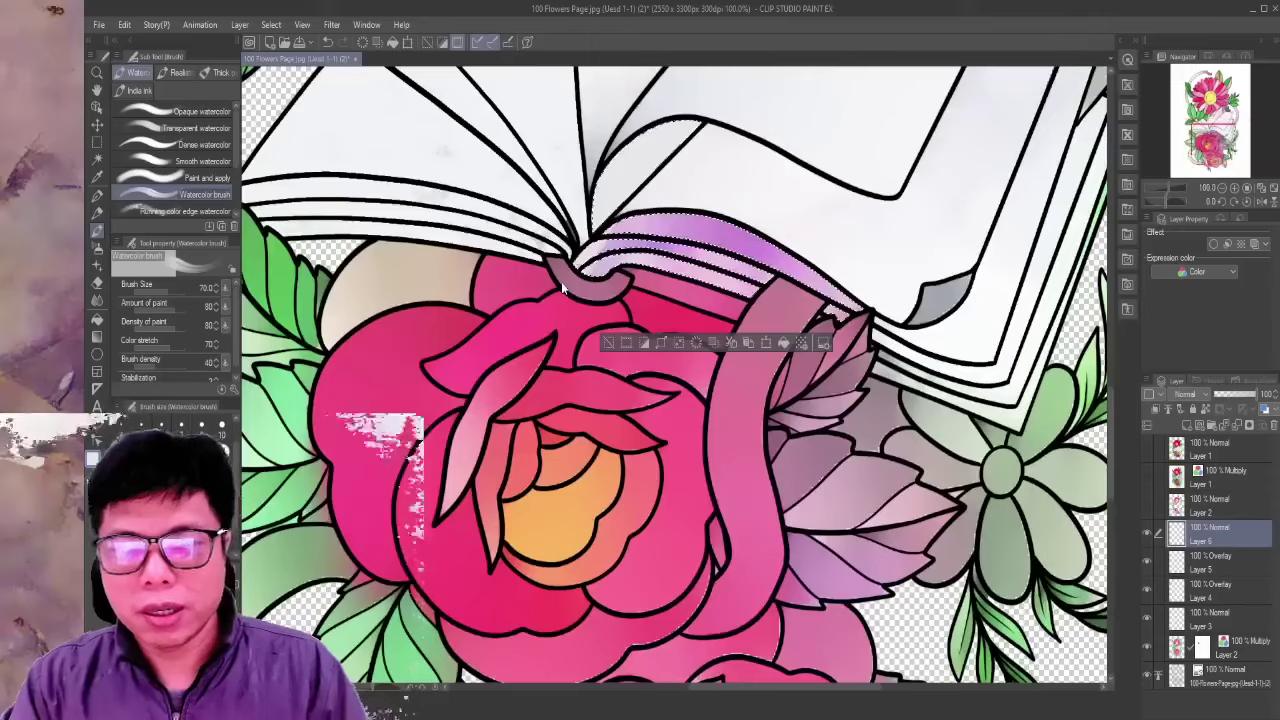
pyautogui.scroll(-2, 561, 281)
pyautogui.scroll(1, 561, 281)
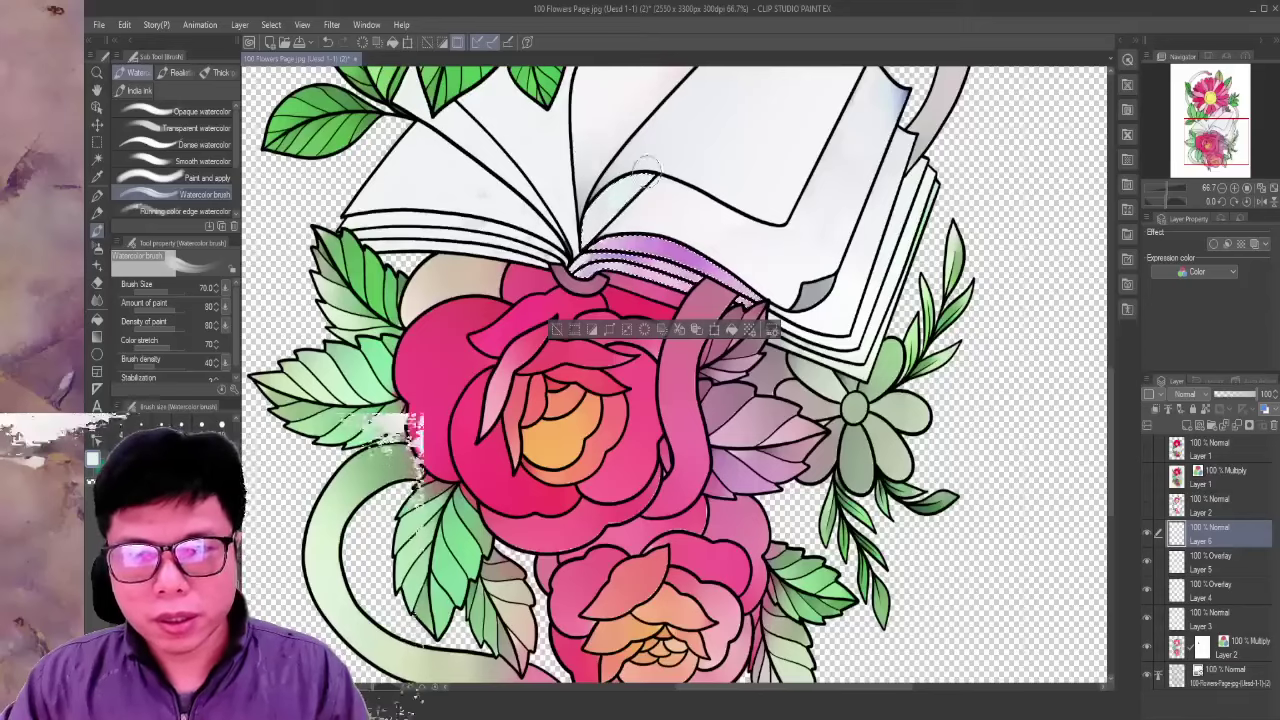
pyautogui.scroll(2, 622, 195)
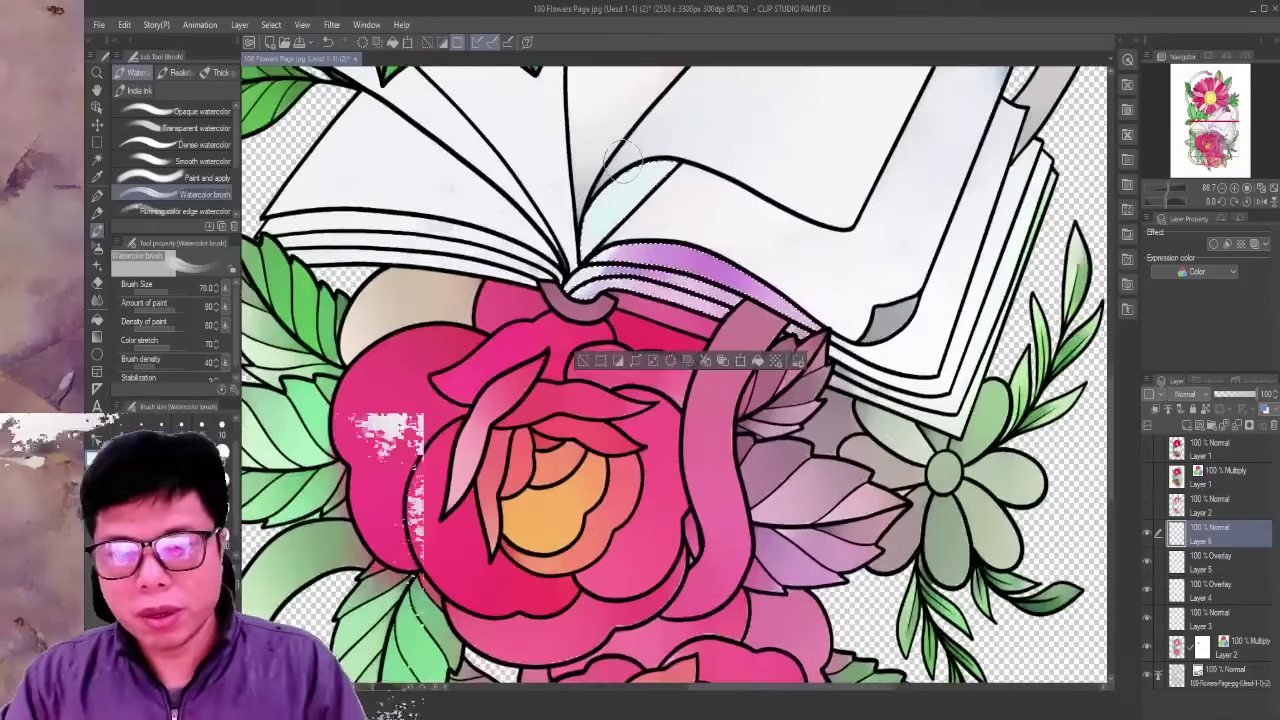
pyautogui.scroll(-3, 622, 190)
pyautogui.scroll(2, 625, 170)
pyautogui.scroll(-2, 625, 170)
pyautogui.scroll(-1, 700, 150)
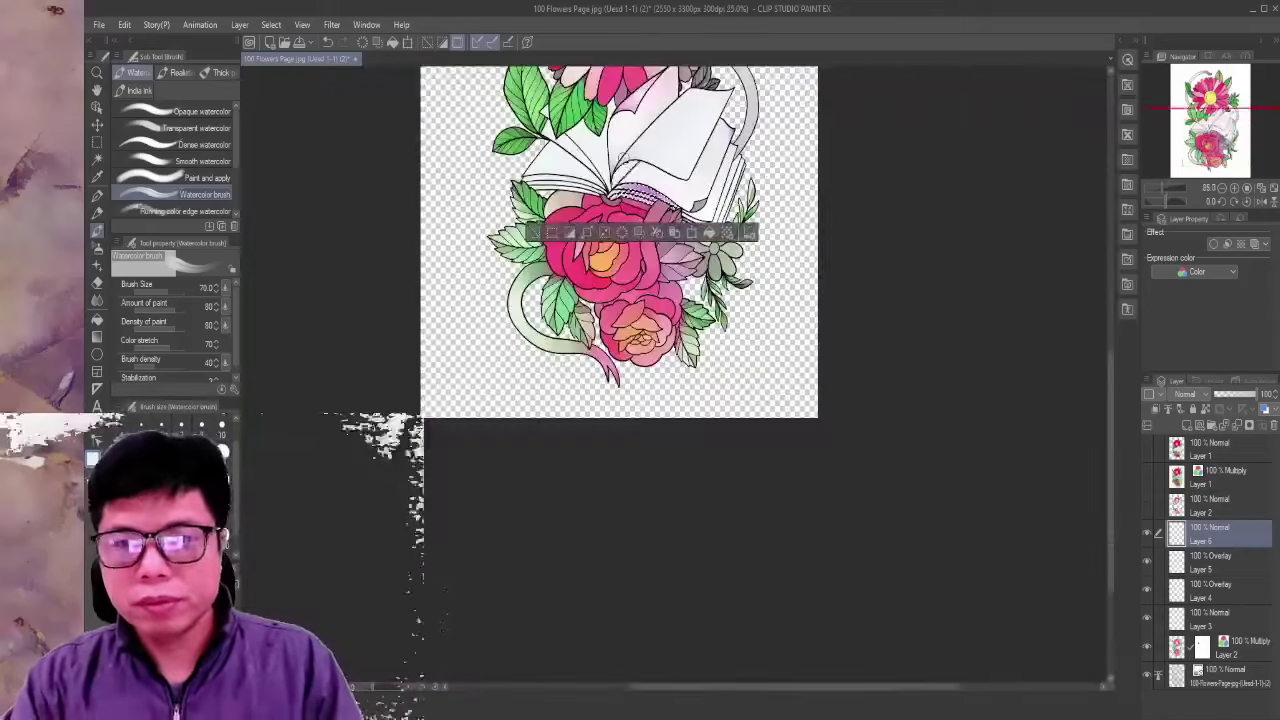
pyautogui.scroll(1, 881, 120)
pyautogui.scroll(1, 881, 124)
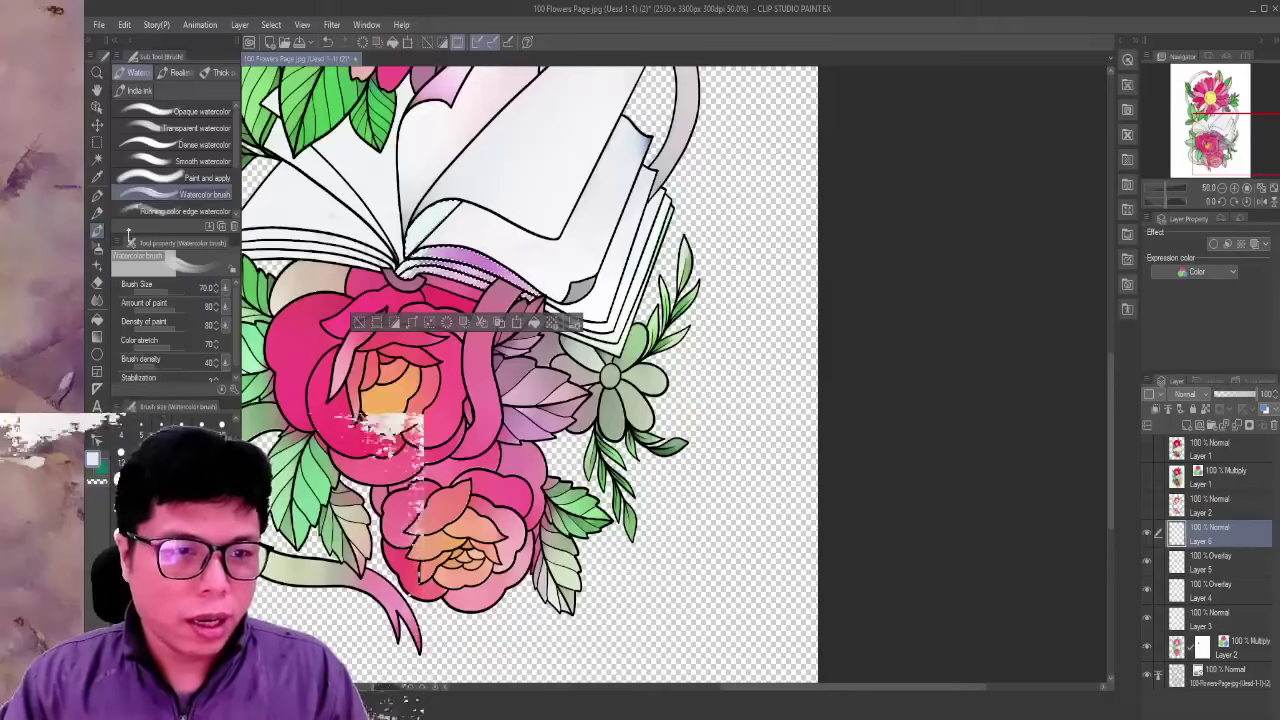
pyautogui.click(97, 248)
# - Spray faint pink and pale blue page tints at size 170, deselect, and zoom out to about 81%
pyautogui.click(200, 193)
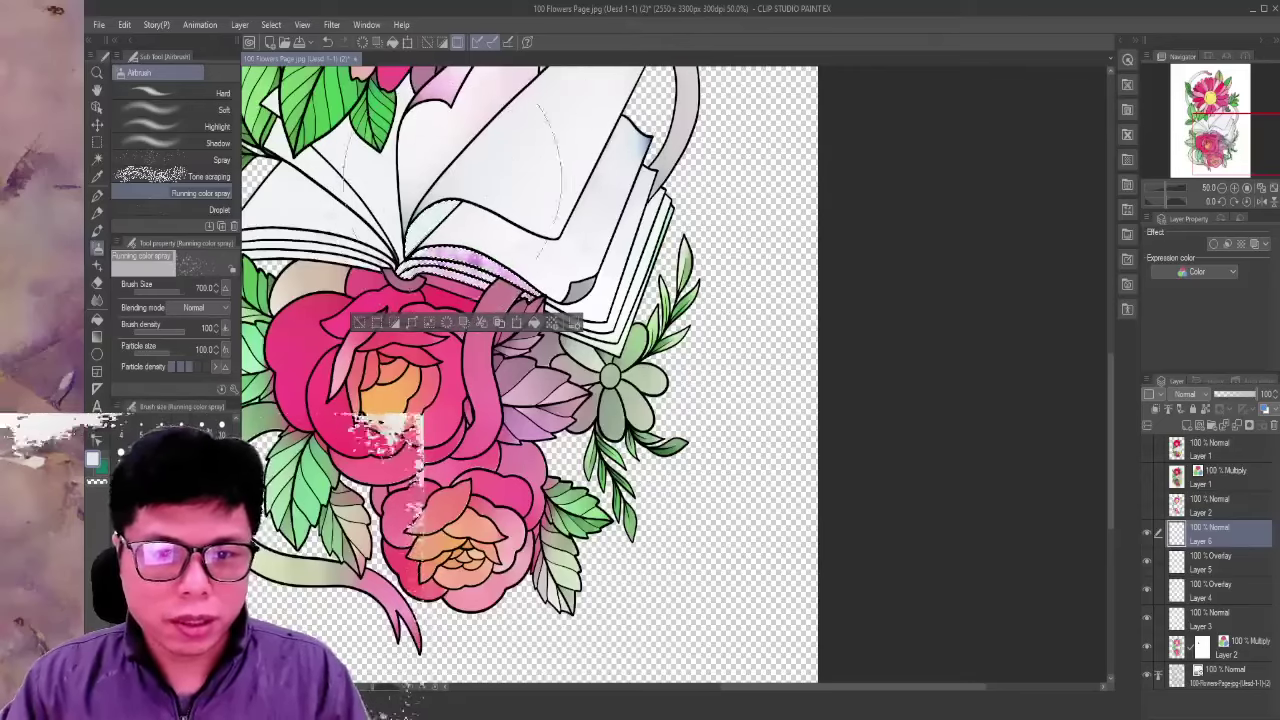
pyautogui.hscroll(-3, 530, 375)
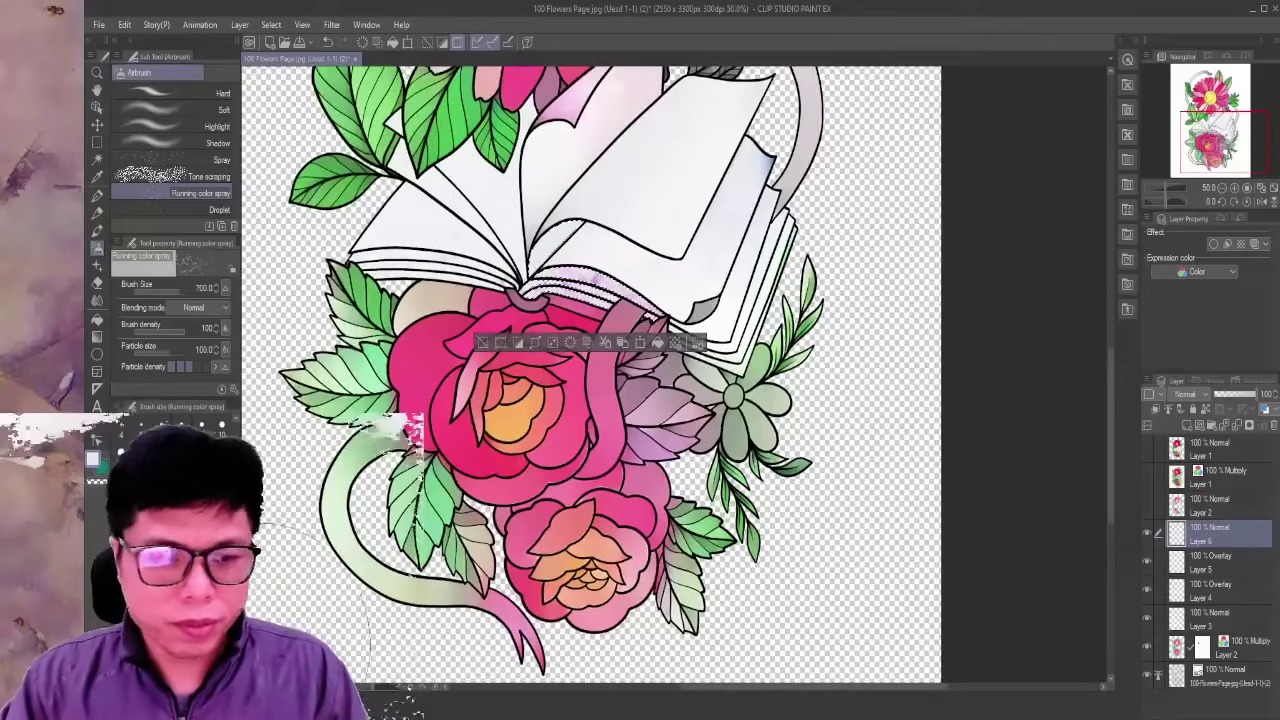
pyautogui.press('[')
pyautogui.press('[')
pyautogui.press('[')
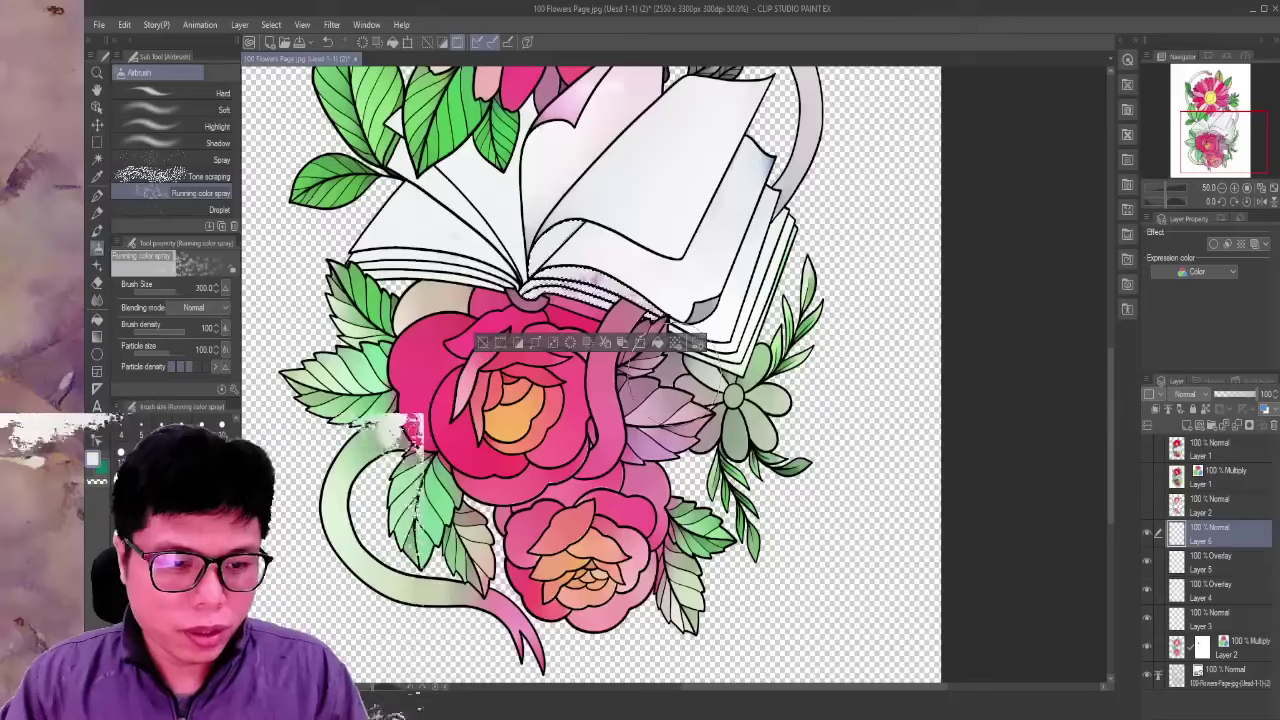
pyautogui.press('[')
pyautogui.press('[')
pyautogui.press('[')
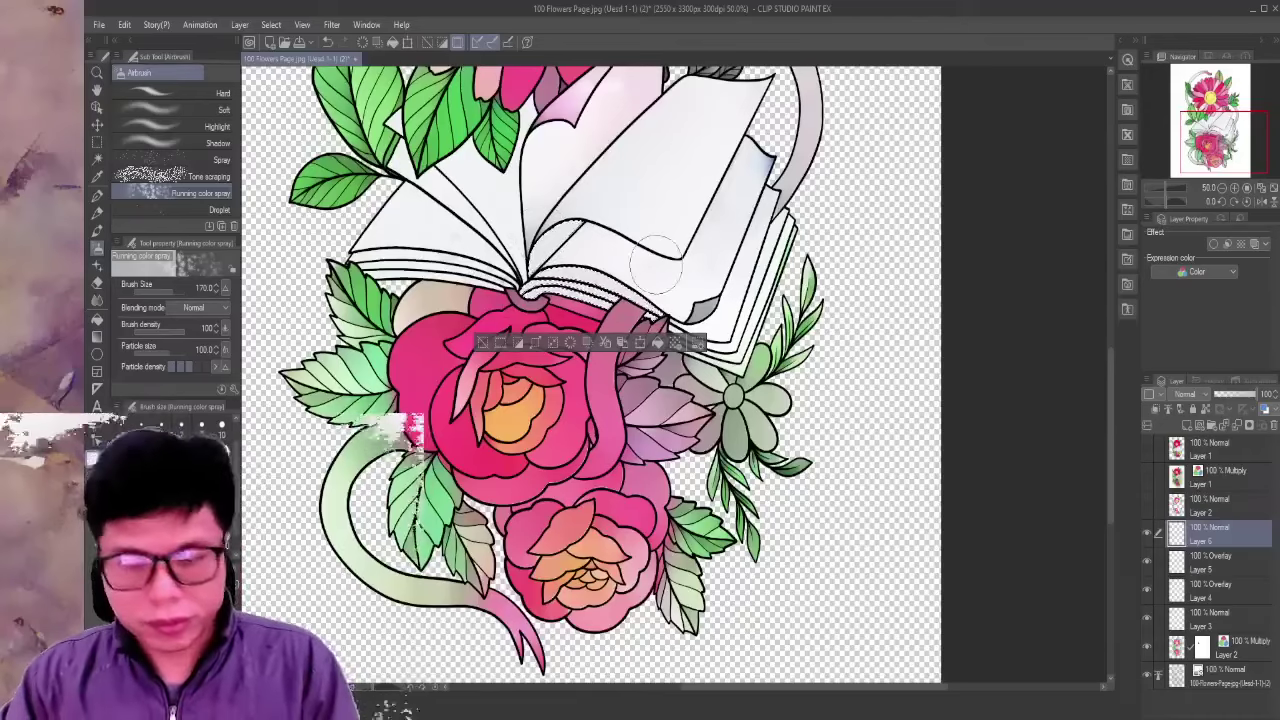
pyautogui.hotkey('ctrl', 'd')
pyautogui.scroll(2, 720, 265)
pyautogui.scroll(1, 723, 270)
pyautogui.scroll(-5, 723, 270)
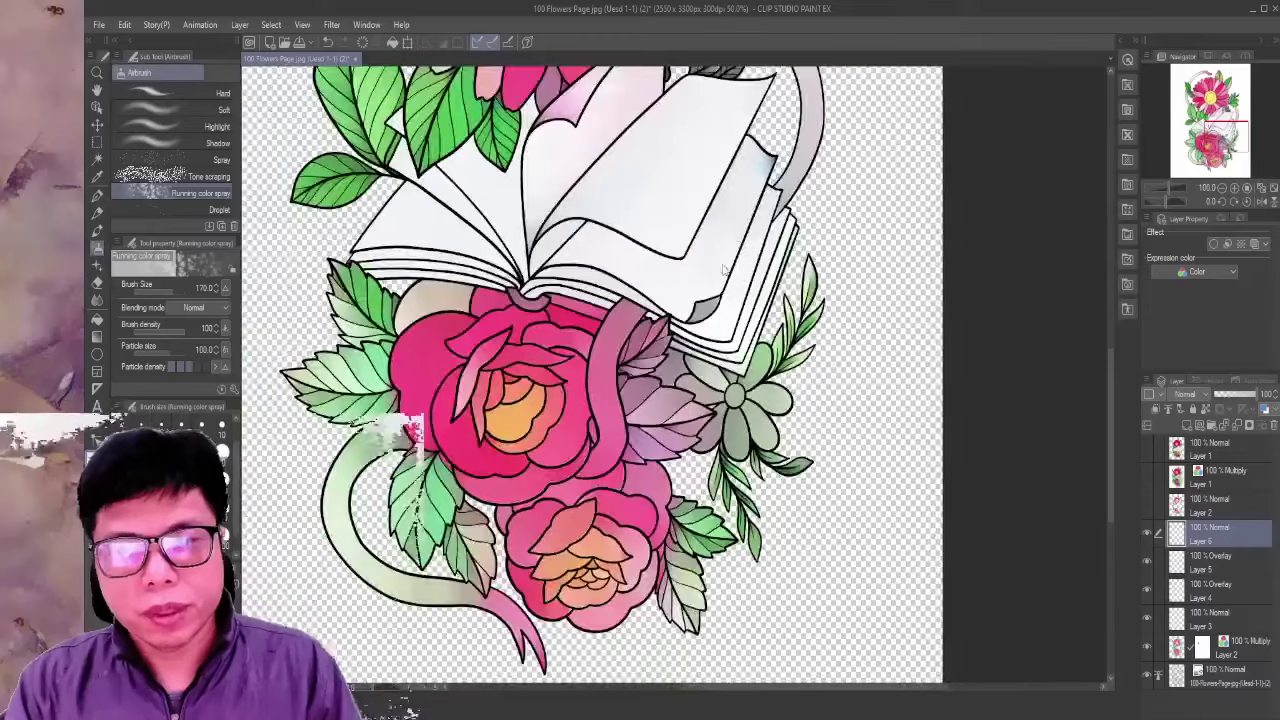
pyautogui.scroll(4, 724, 112)
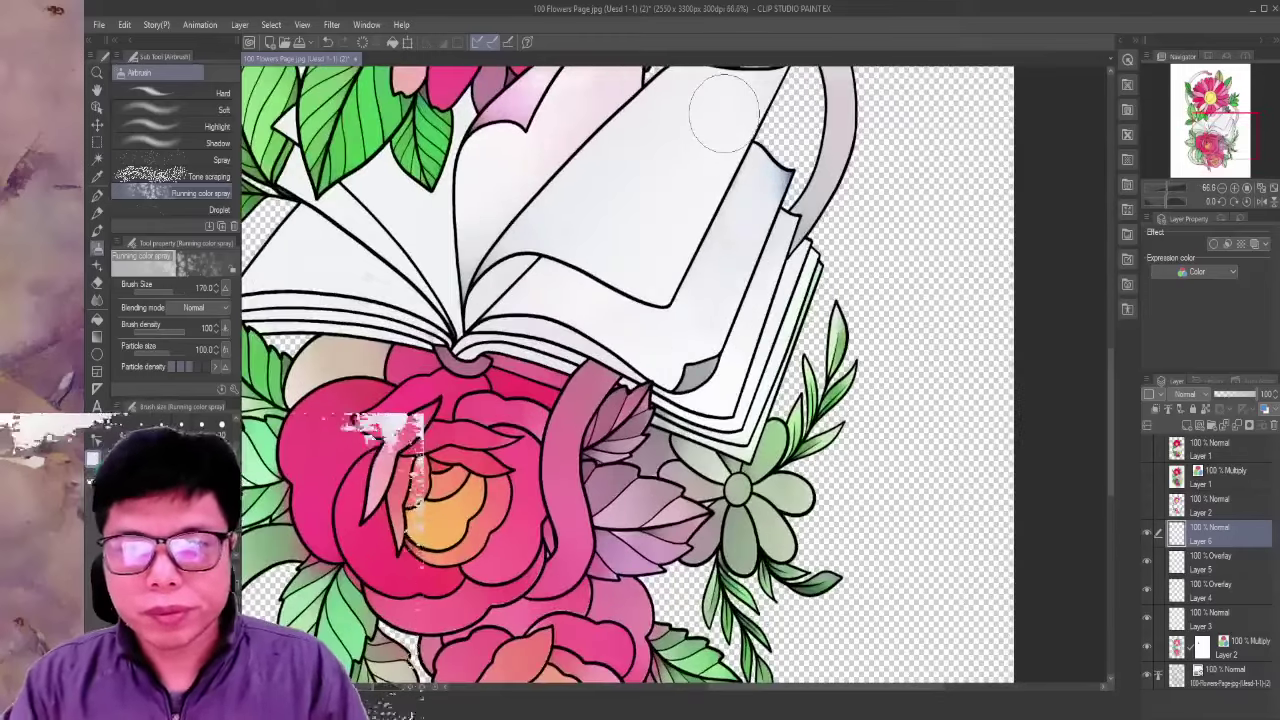
pyautogui.scroll(-3, 723, 115)
pyautogui.scroll(4, 723, 118)
pyautogui.scroll(-2, 740, 110)
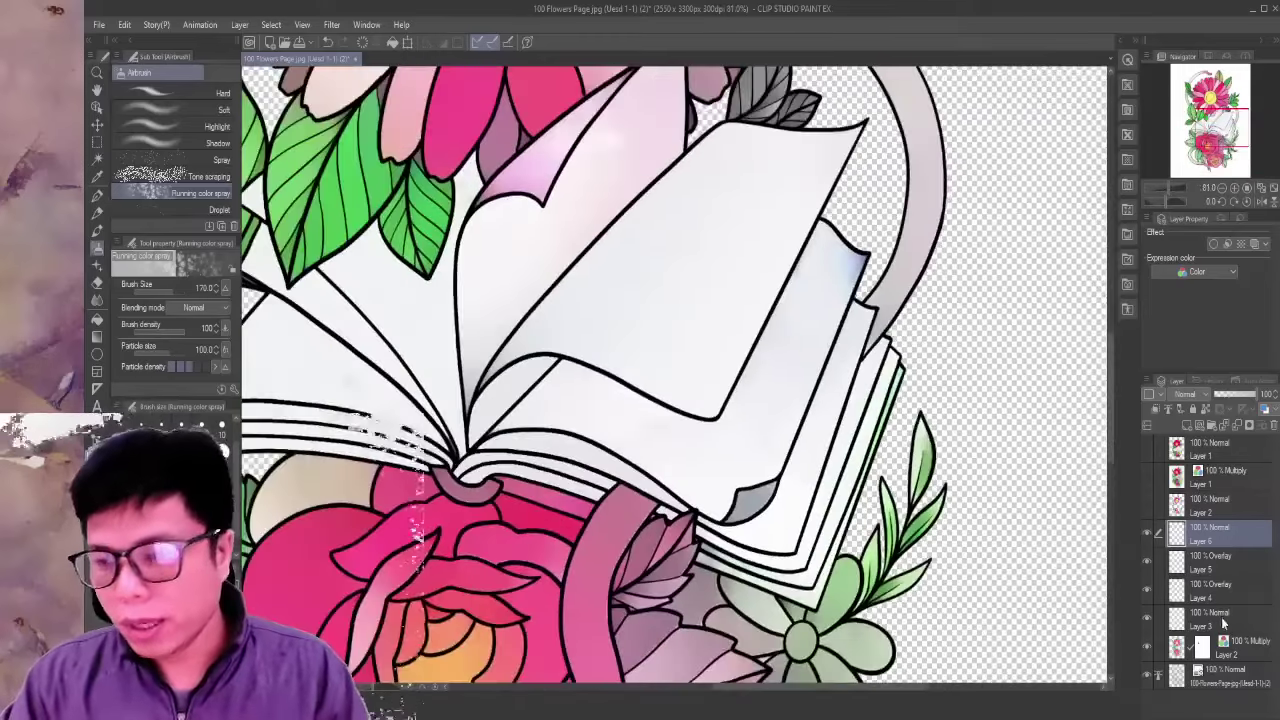
# - Auto-select the book's corner, right page and page-stack edges, spray speckled texture on Layer 6, then deselect
pyautogui.click(1228, 668)
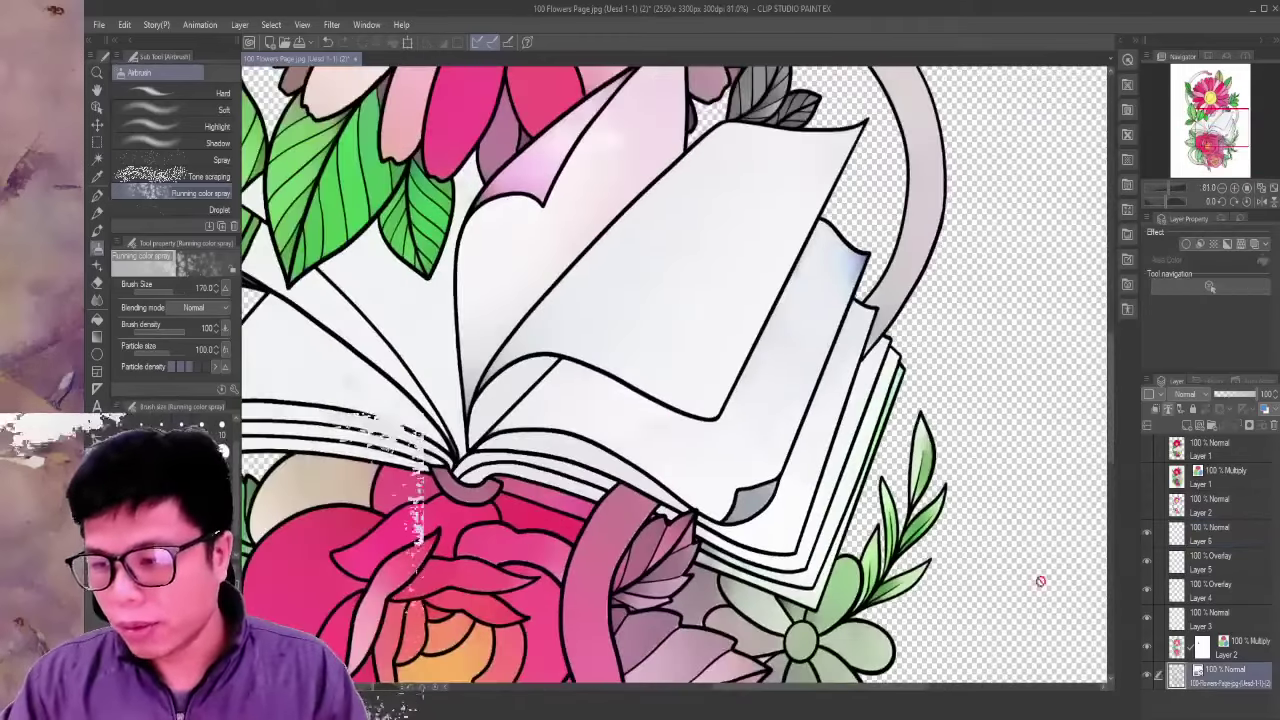
pyautogui.click(97, 158)
pyautogui.click(747, 503)
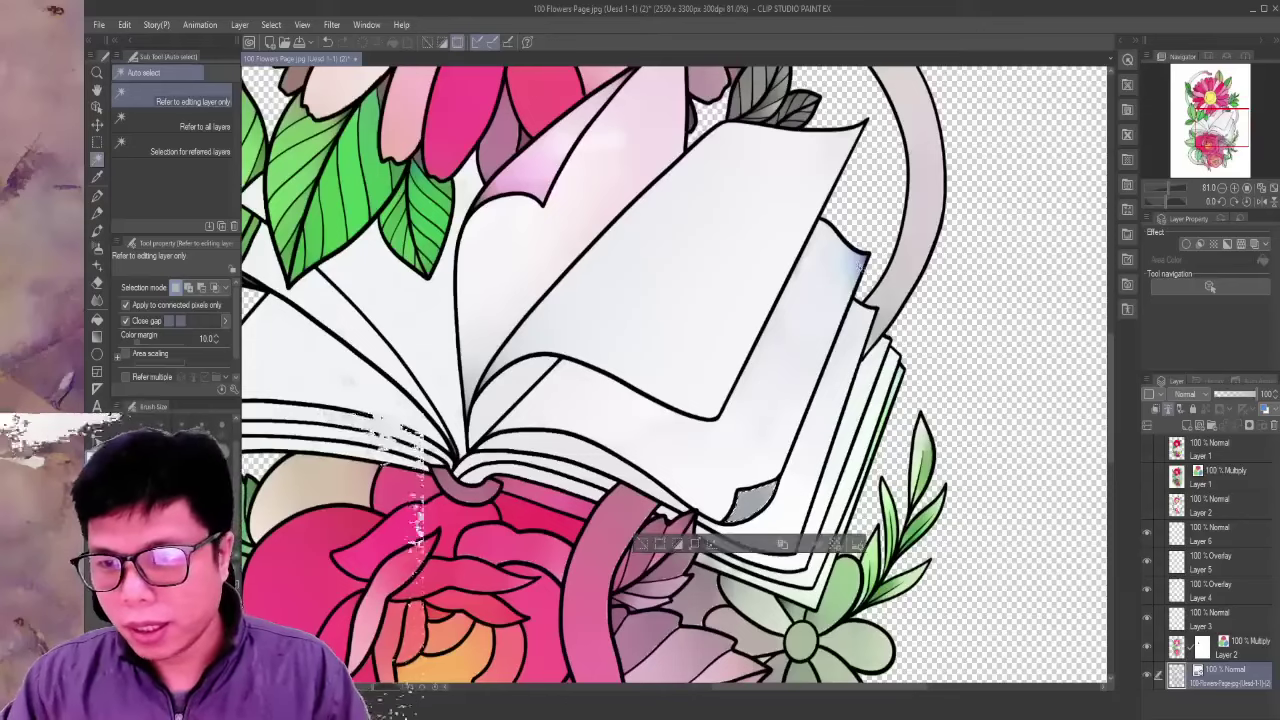
pyautogui.click(858, 265)
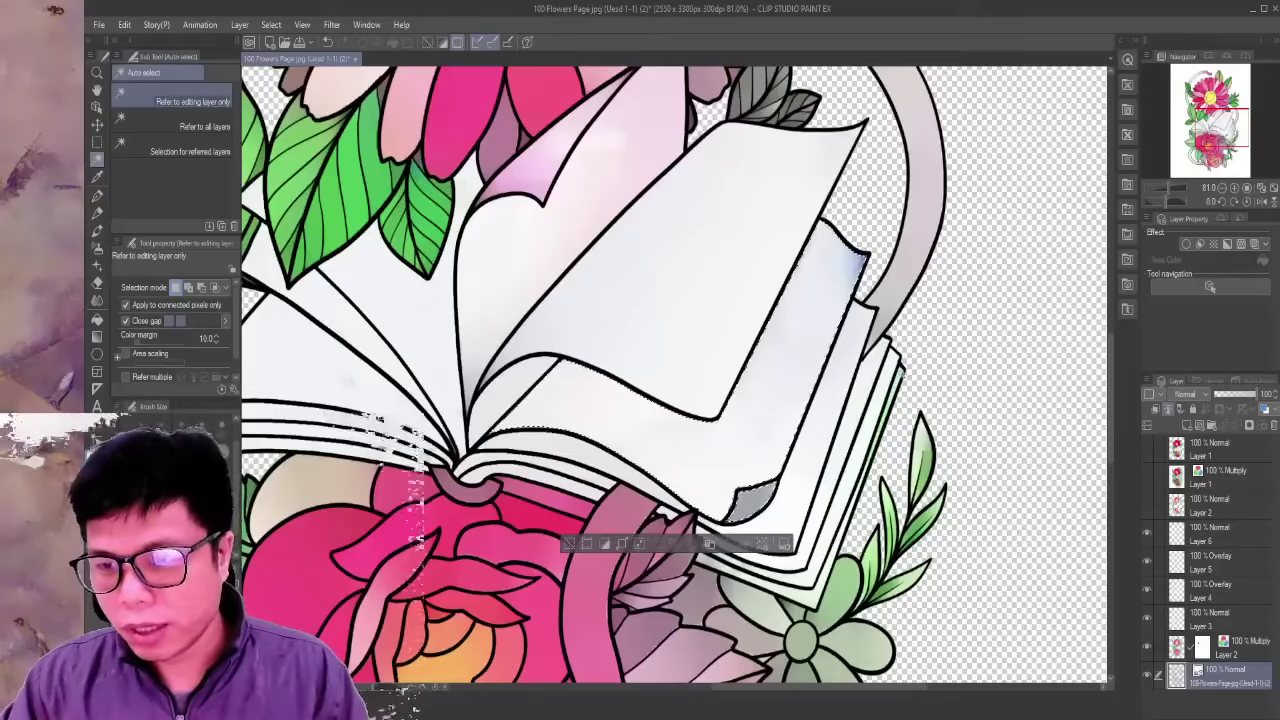
pyautogui.keyDown('shift'); pyautogui.click(895, 372); pyautogui.keyUp('shift')
pyautogui.keyDown('shift'); pyautogui.click(882, 420); pyautogui.keyUp('shift')
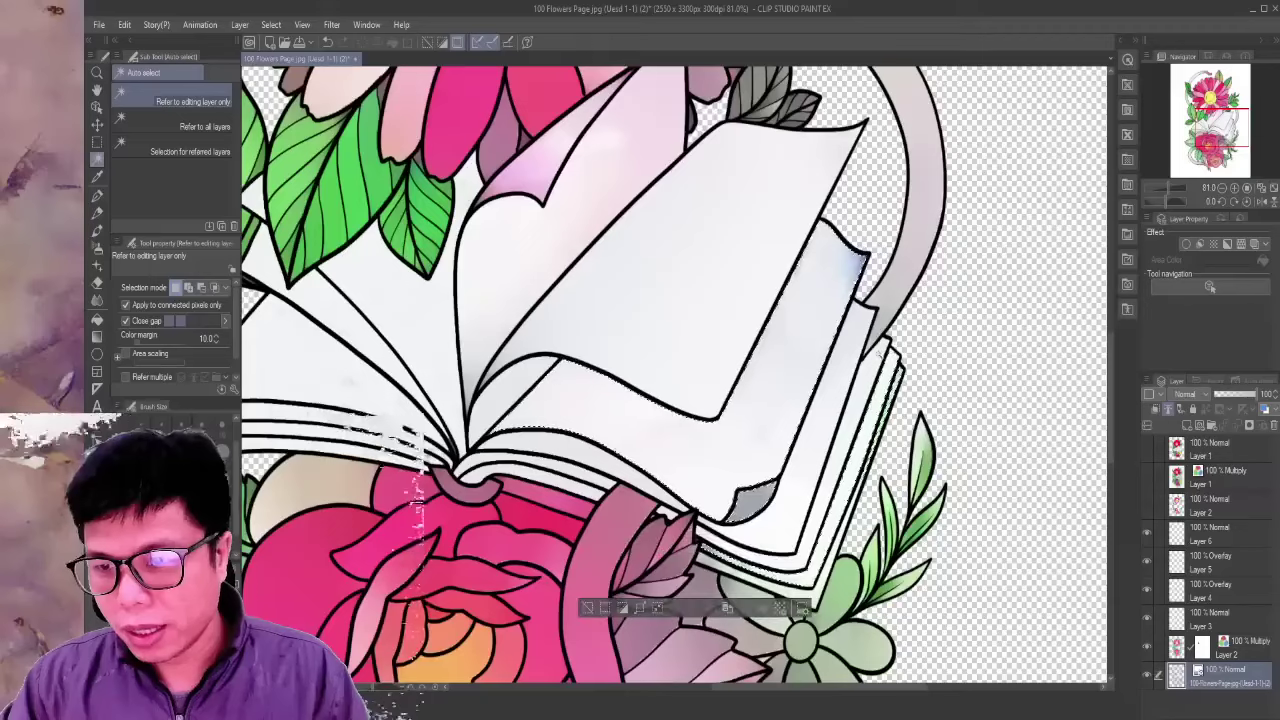
pyautogui.click(1205, 533)
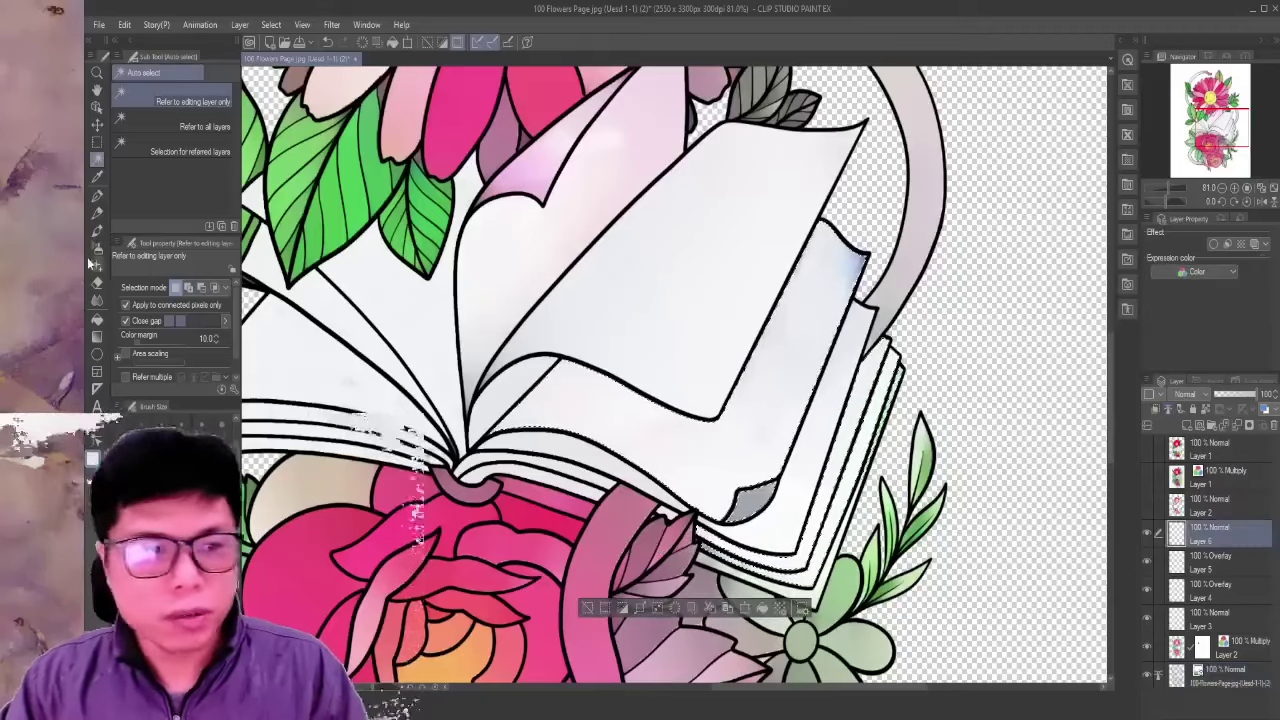
pyautogui.click(98, 245)
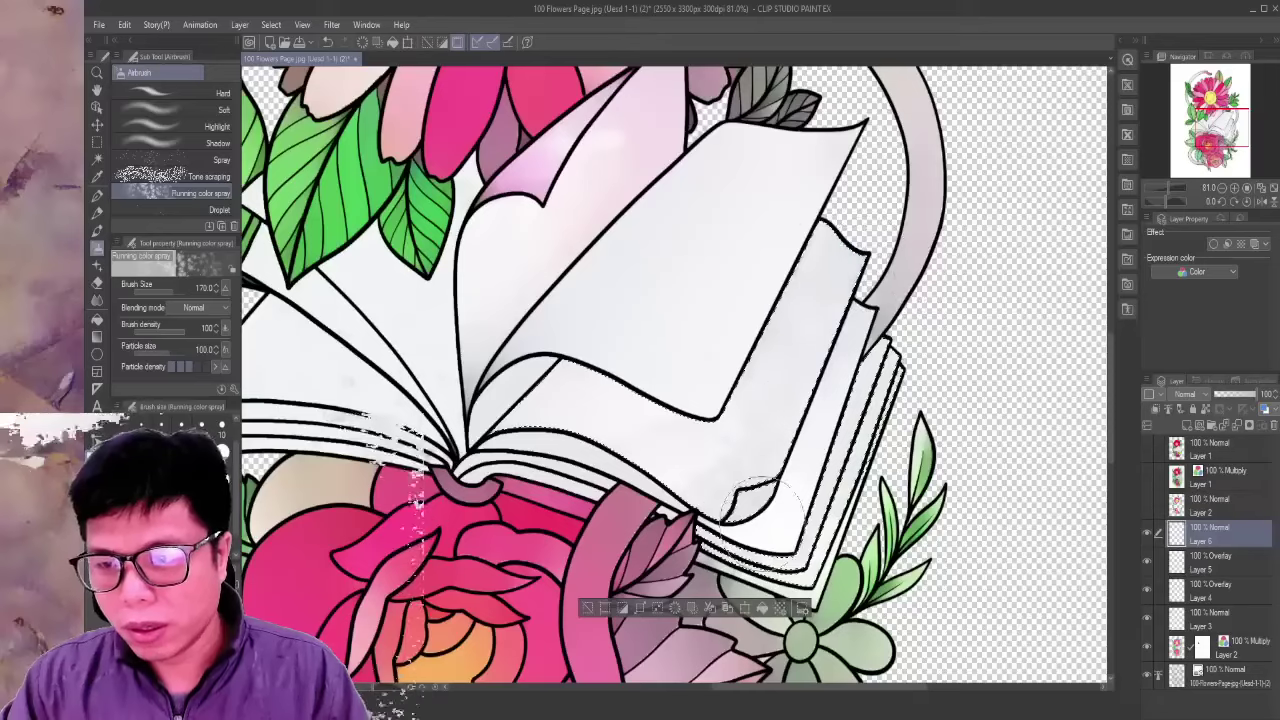
pyautogui.hotkey('ctrl', 'd')
# - Auto-select the book's right page on the base layer and spray speckled texture on Layer 6
pyautogui.scroll(-2, 980, 366)
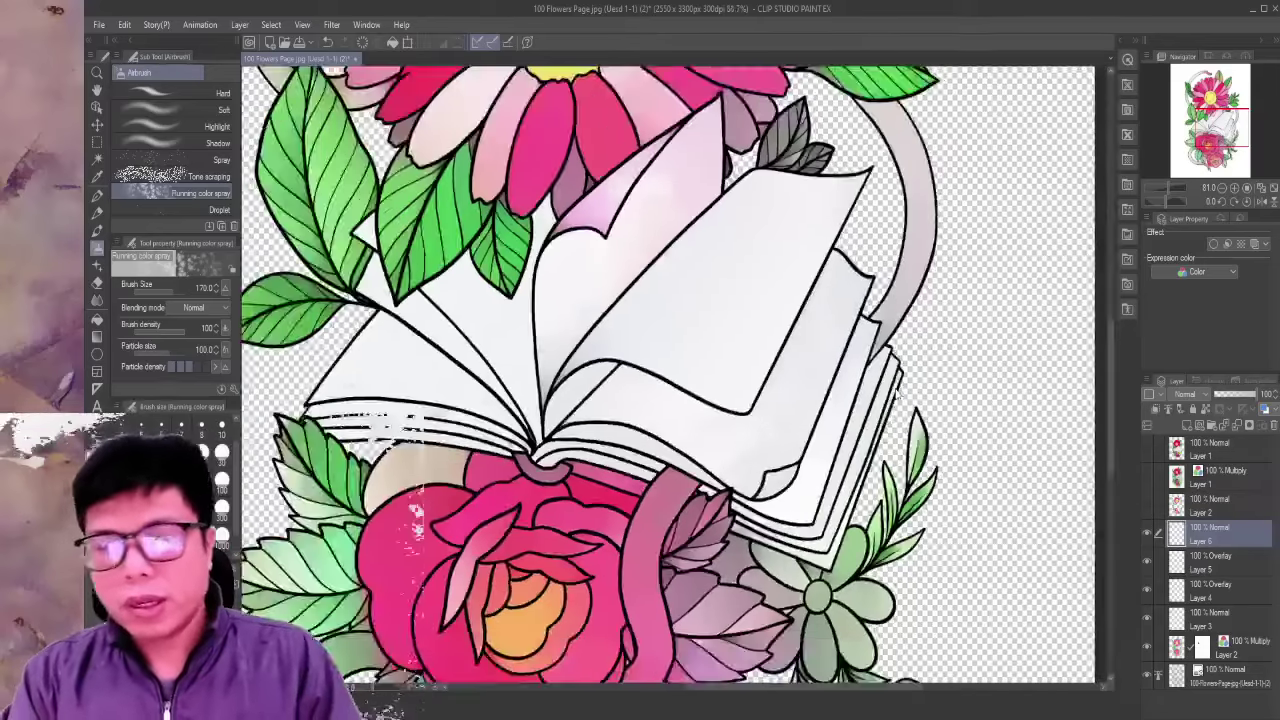
pyautogui.scroll(-3, 670, 370)
pyautogui.scroll(2, 670, 370)
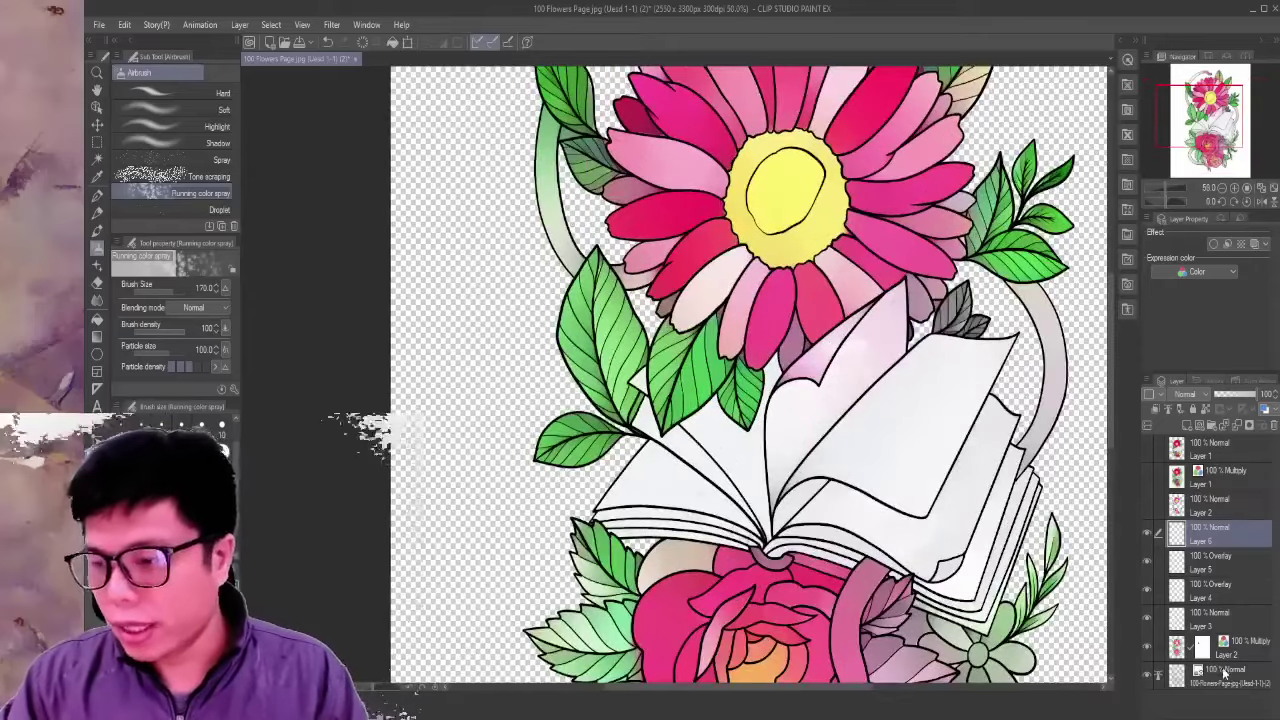
pyautogui.click(1224, 672)
pyautogui.click(97, 160)
pyautogui.click(830, 340)
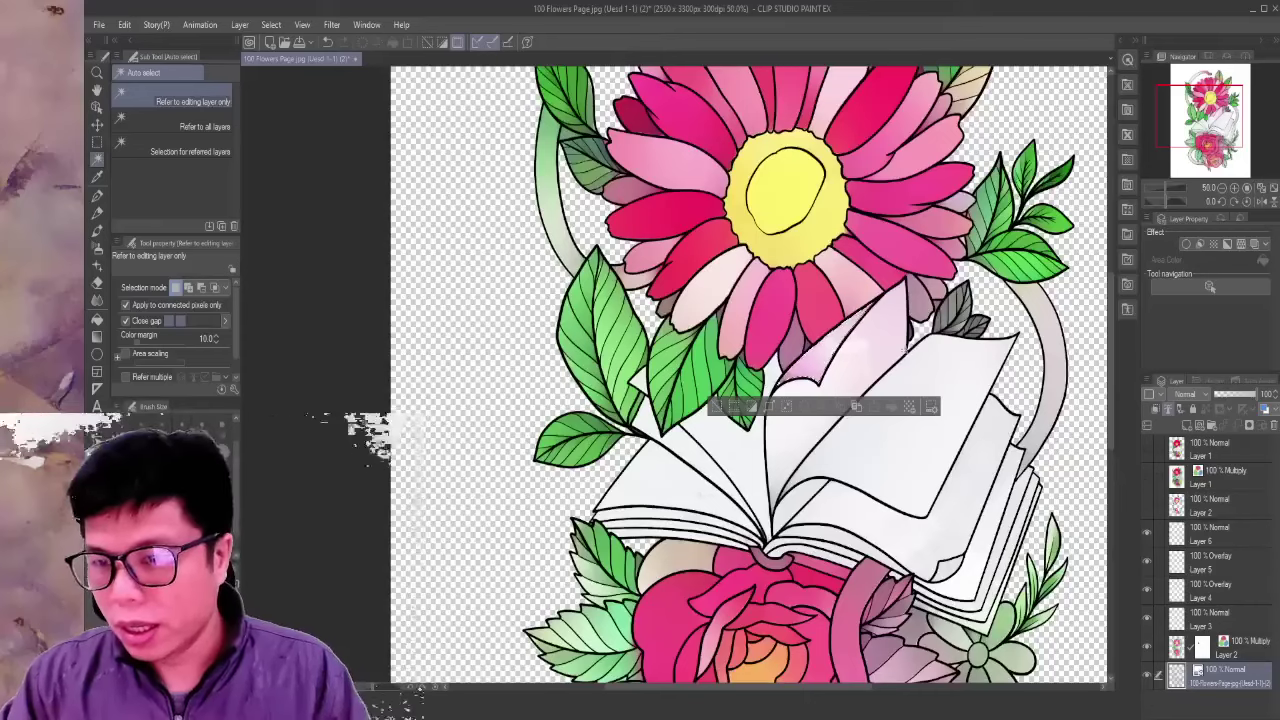
pyautogui.click(972, 365)
pyautogui.click(1225, 524)
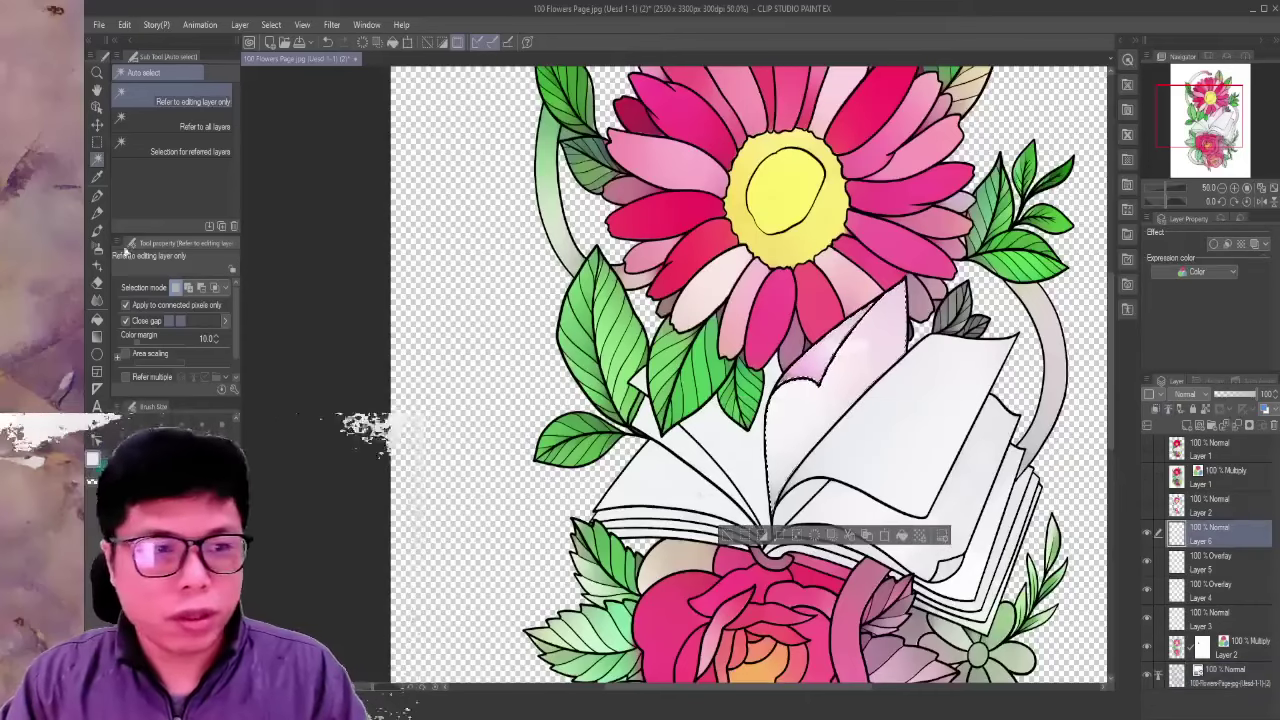
pyautogui.click(97, 247)
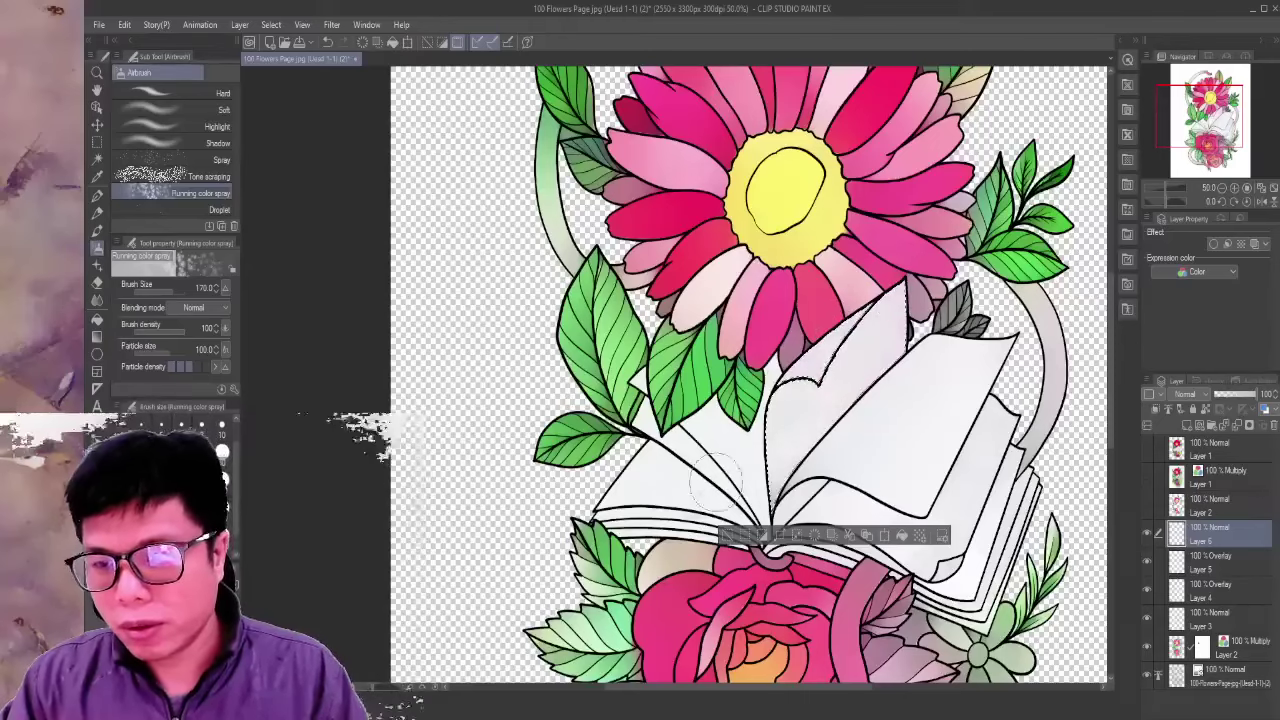
# - Zoom out and pan to centre the whole illustration in view
pyautogui.scroll(3, 1068, 370)
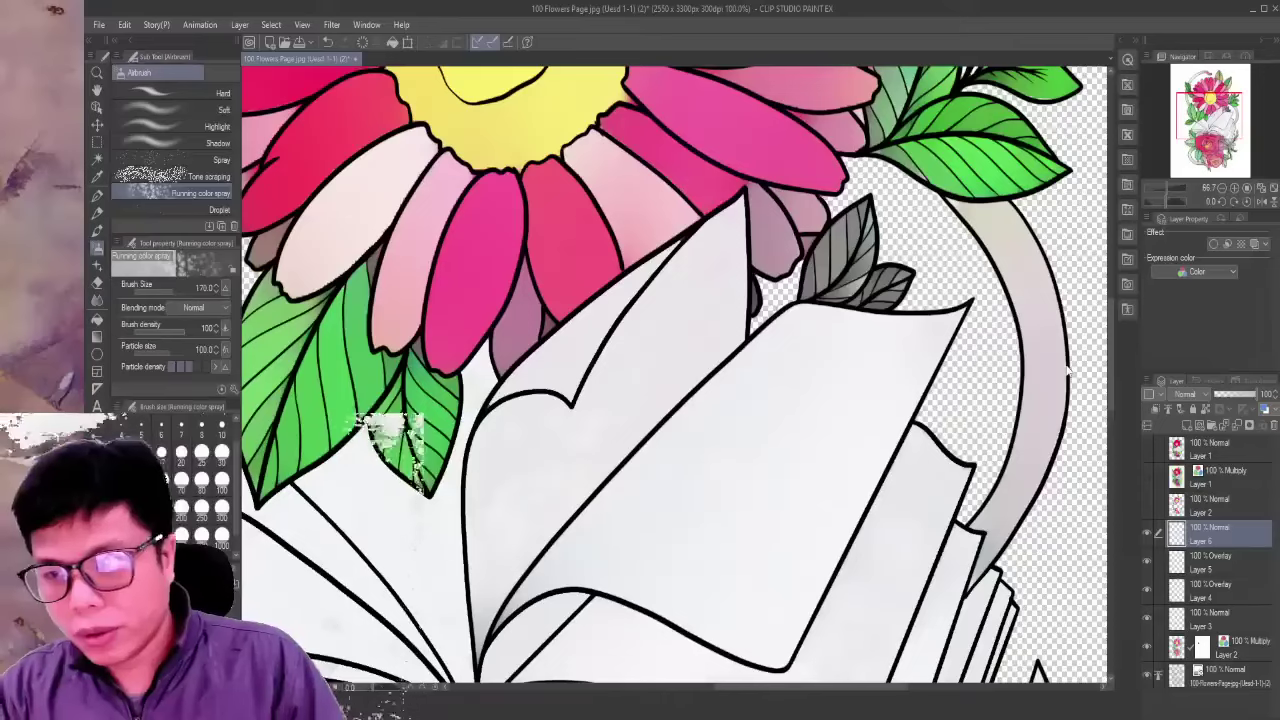
pyautogui.scroll(-3, 1068, 370)
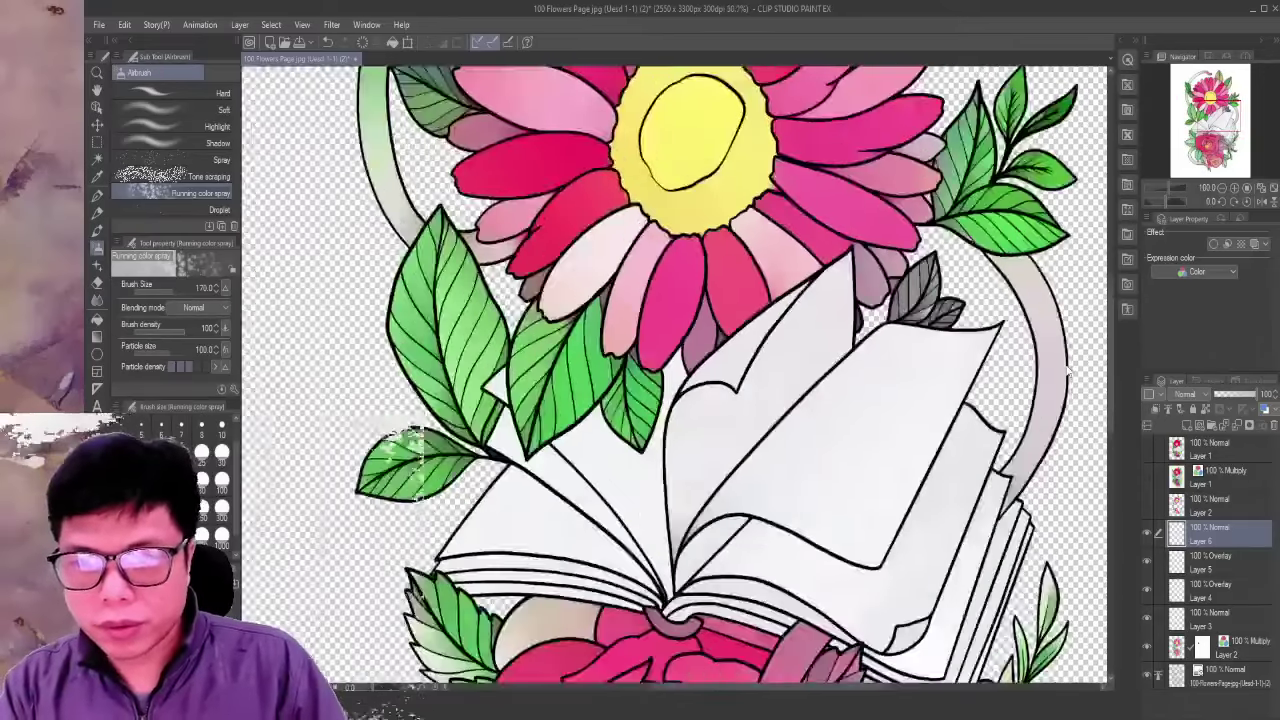
pyautogui.scroll(-2, 1068, 370)
pyautogui.moveTo(944, 297); pyautogui.dragTo(705, 282)
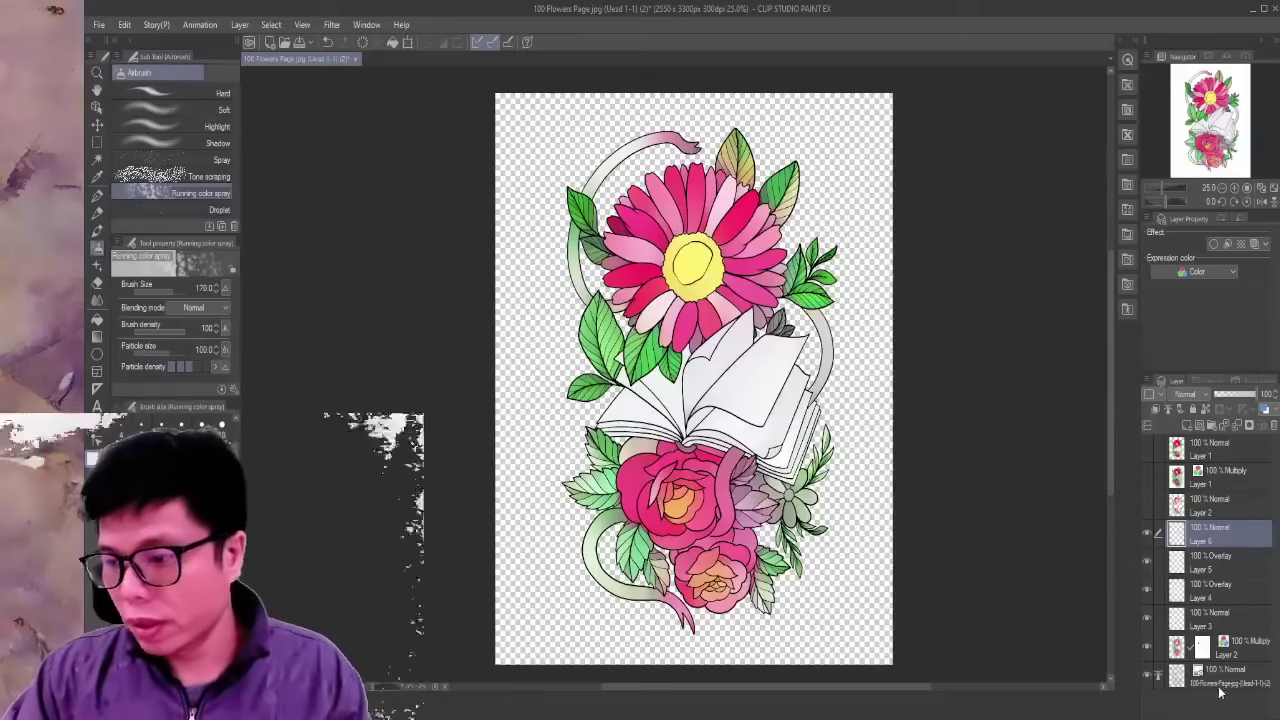
# - Add new Layer 7 and auto-select the sunflower's yellow centre on the base layer
pyautogui.click(1187, 426)
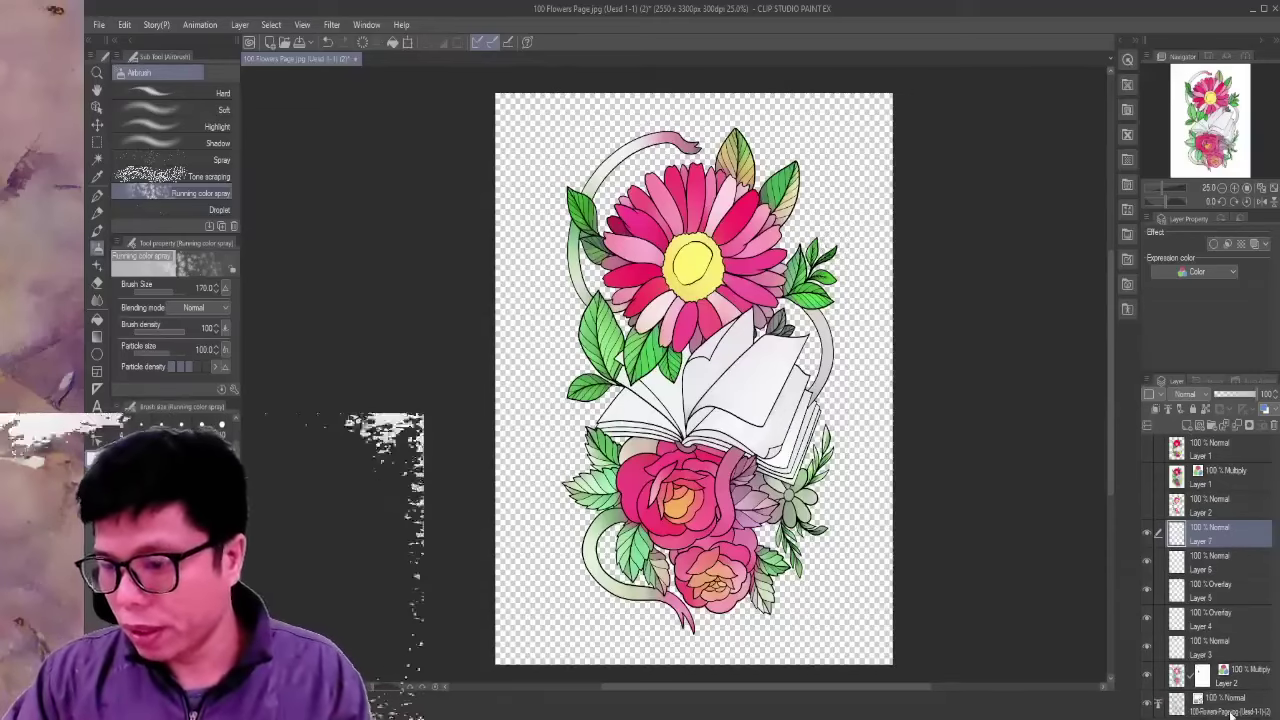
pyautogui.click(1232, 712)
pyautogui.scroll(1, 890, 362)
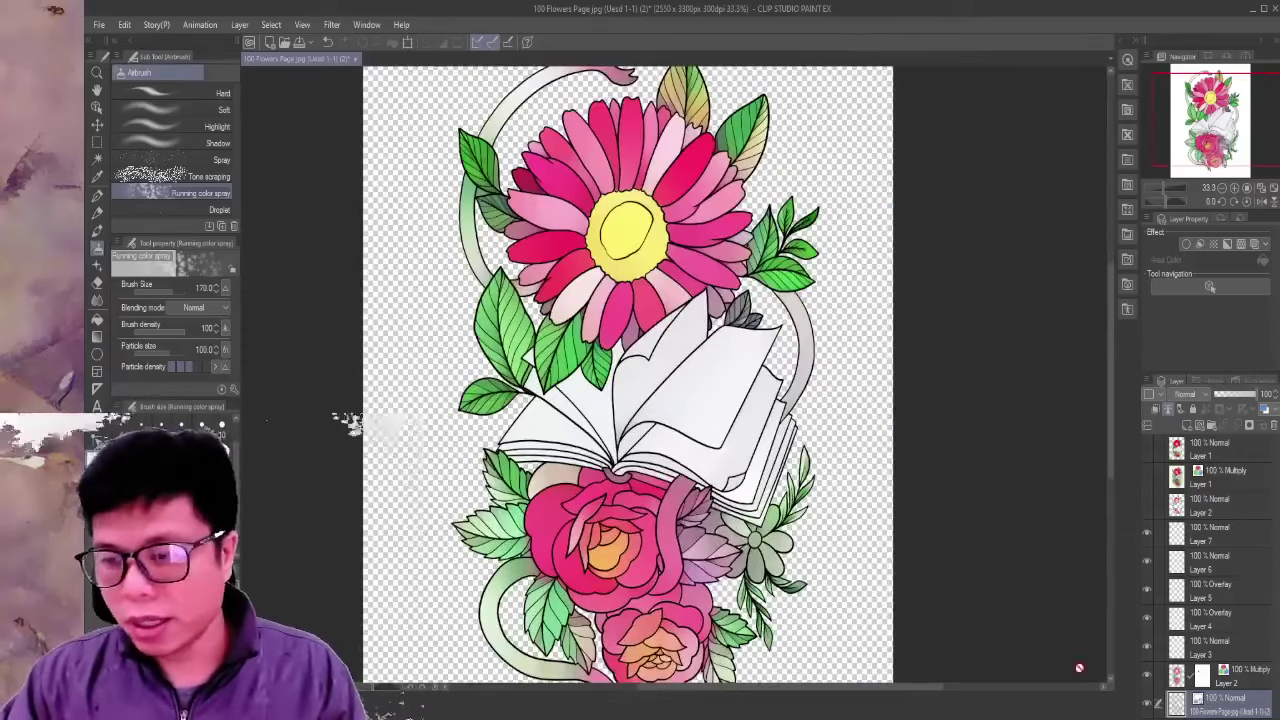
pyautogui.click(98, 158)
pyautogui.click(630, 228)
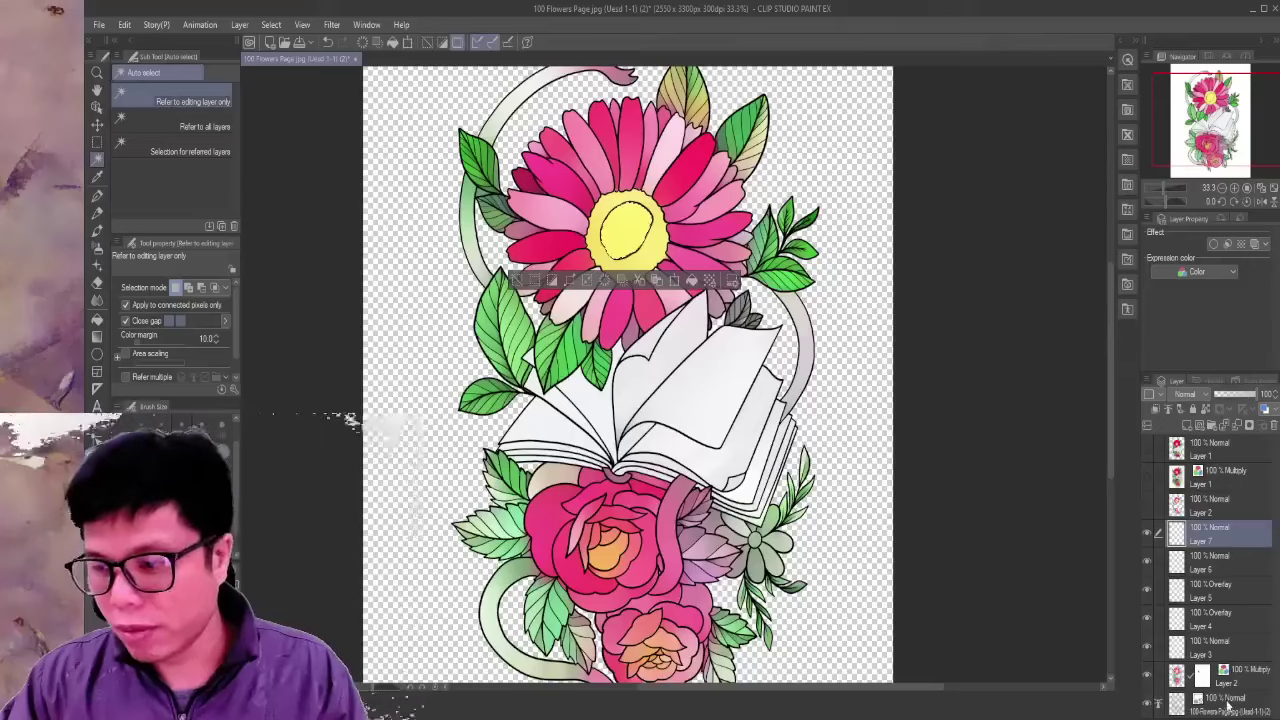
# - Add the pale leaf and the rose's inner petals to the selection
pyautogui.scroll(2, 640, 680)
pyautogui.scroll(-2, 410, 432)
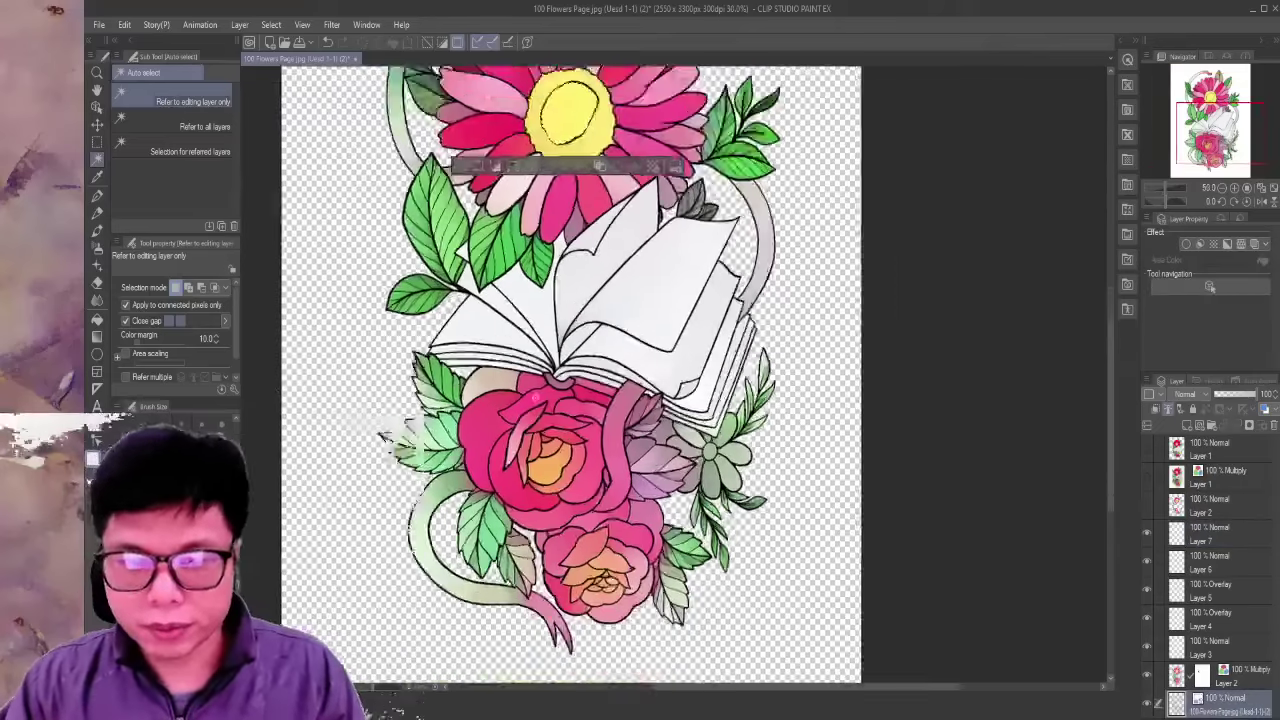
pyautogui.scroll(-1, 410, 432)
pyautogui.scroll(2, 410, 432)
pyautogui.scroll(2, 410, 432)
pyautogui.scroll(2, 405, 435)
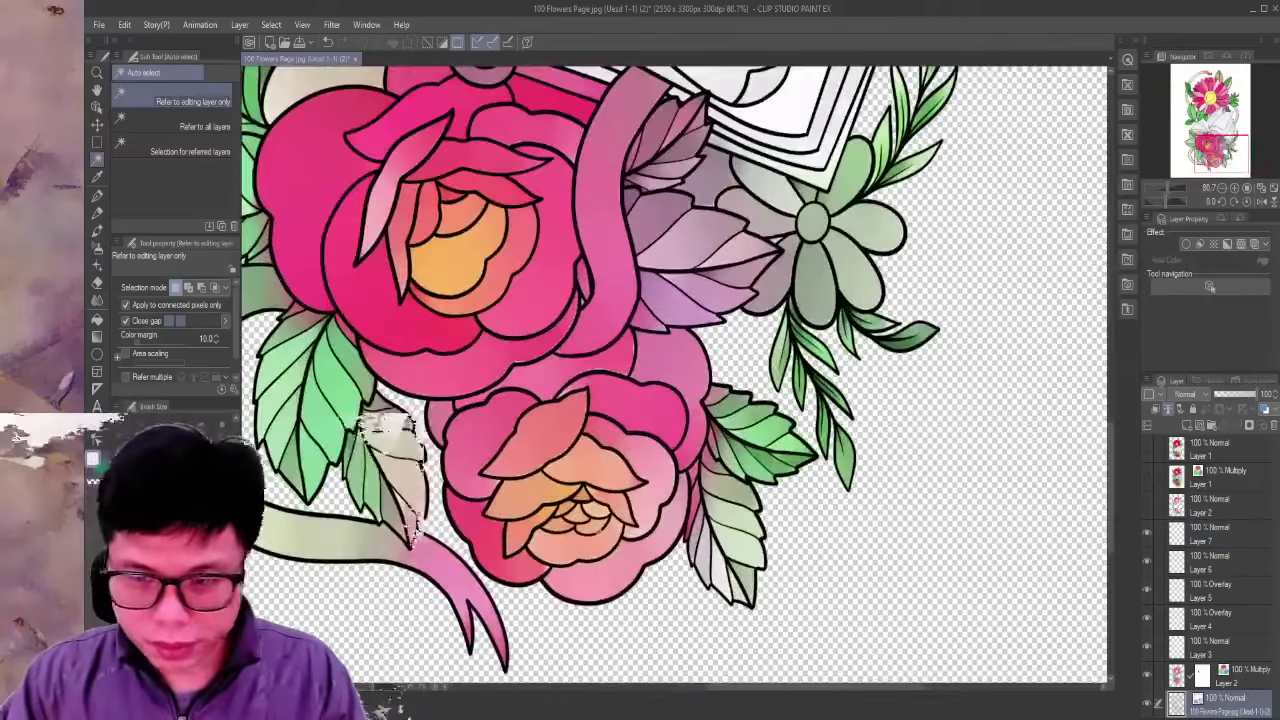
pyautogui.click(410, 425)
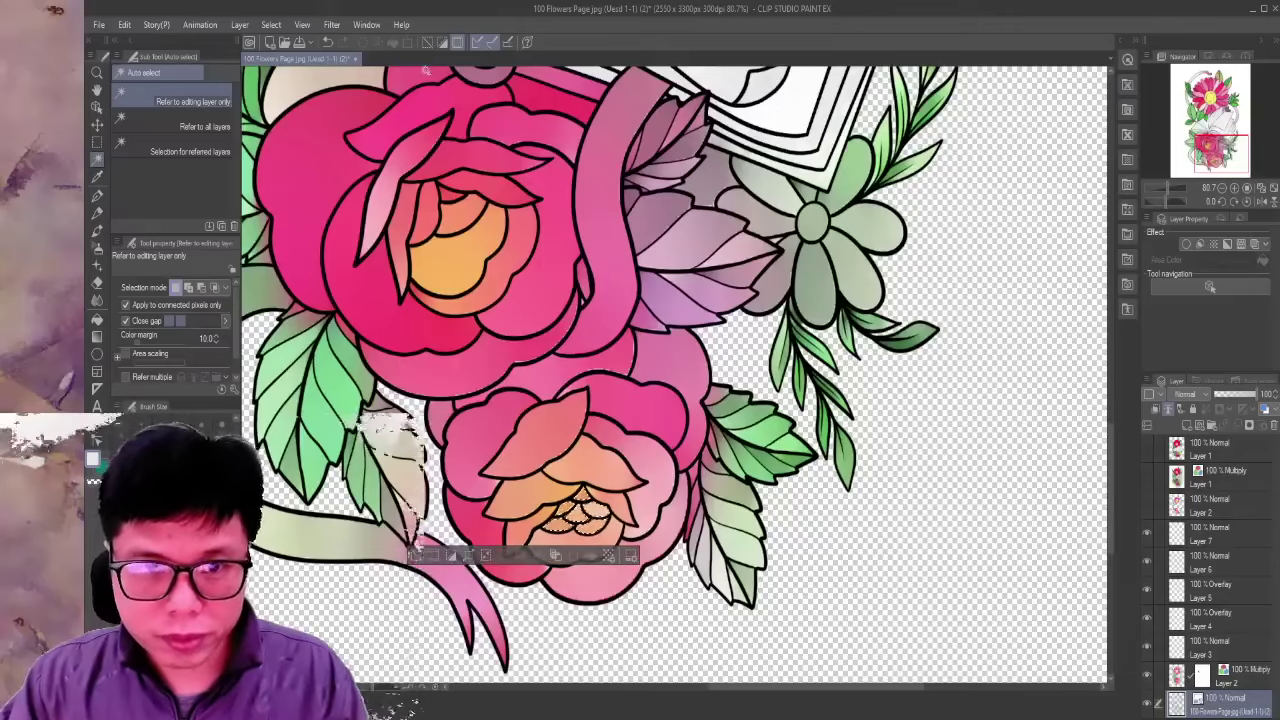
pyautogui.click(452, 198)
pyautogui.scroll(-5, 578, 246)
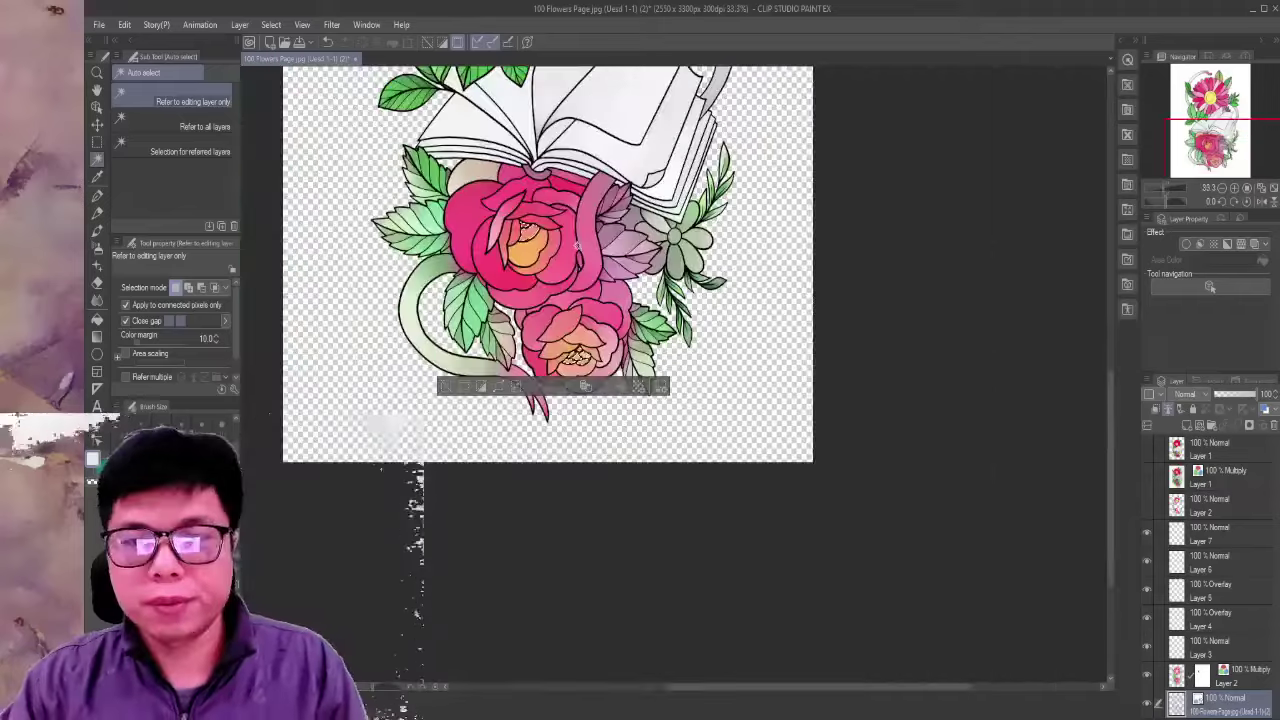
pyautogui.scroll(-2, 578, 300)
pyautogui.scroll(2, 578, 300)
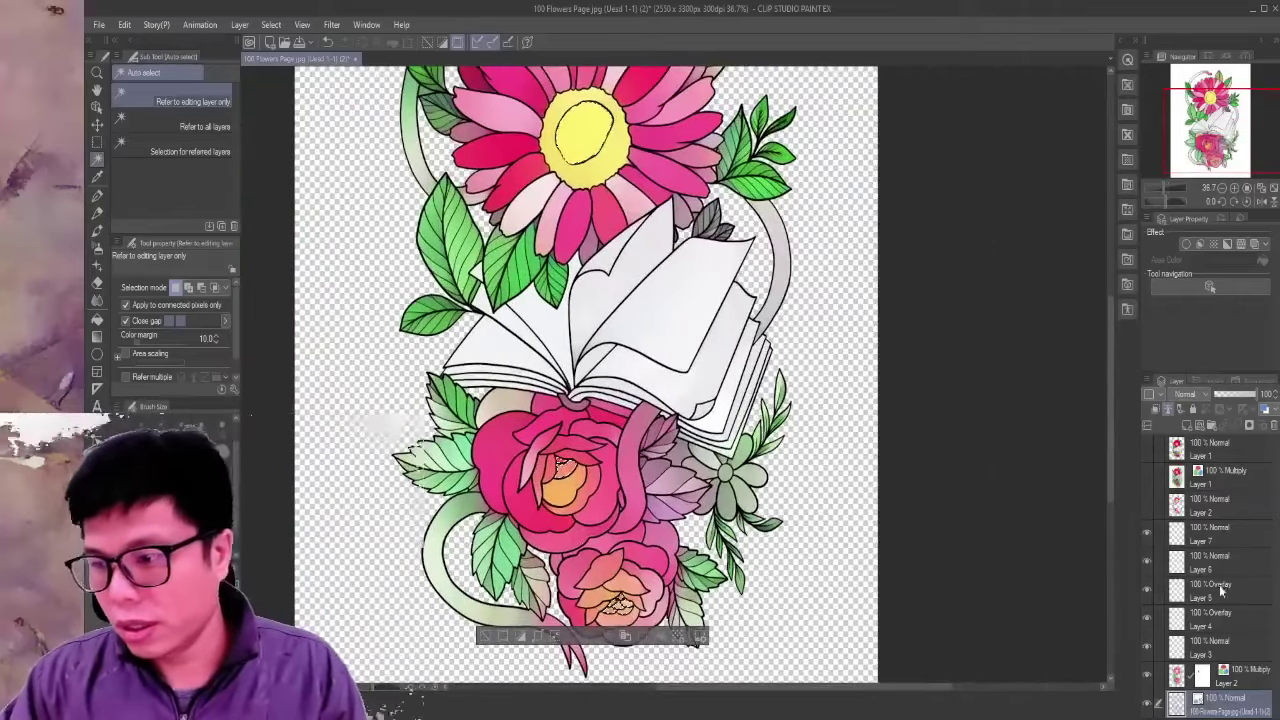
# - On Layer 7, spray orange Running color spray over the selected flower centres
pyautogui.click(1210, 533)
pyautogui.click(97, 247)
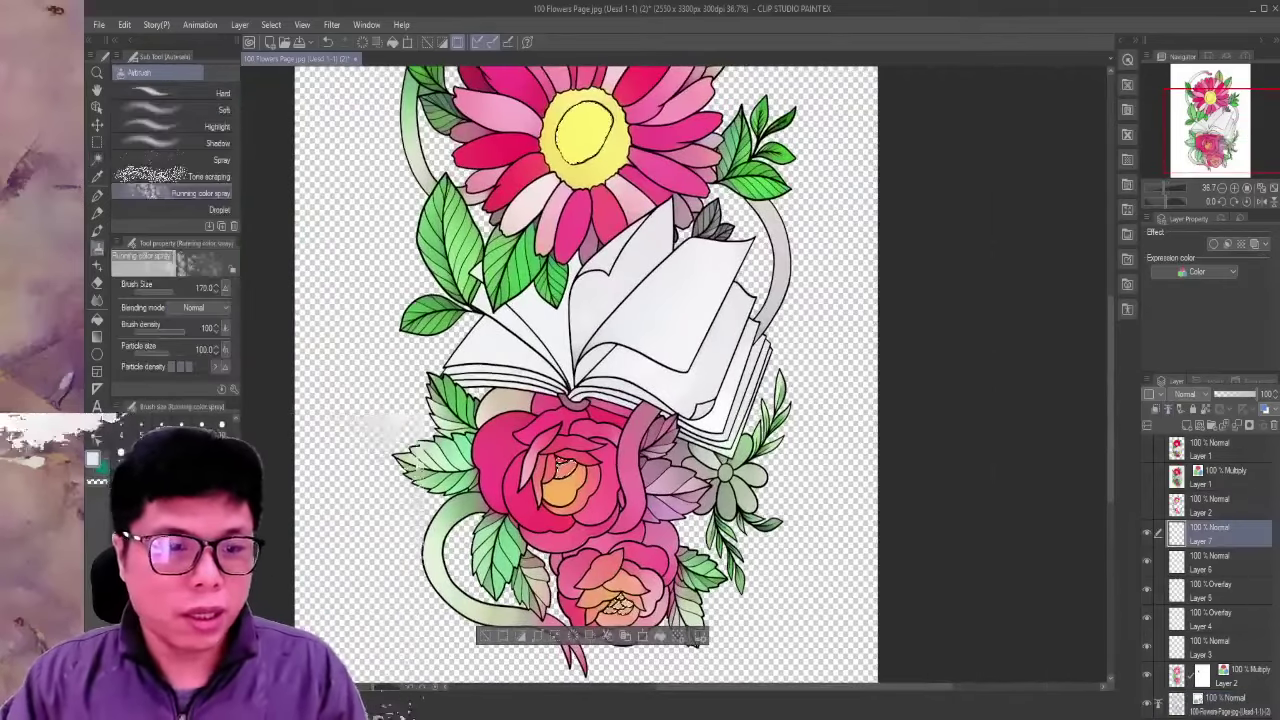
pyautogui.keyDown('alt'); pyautogui.click(562, 466); pyautogui.keyUp('alt')
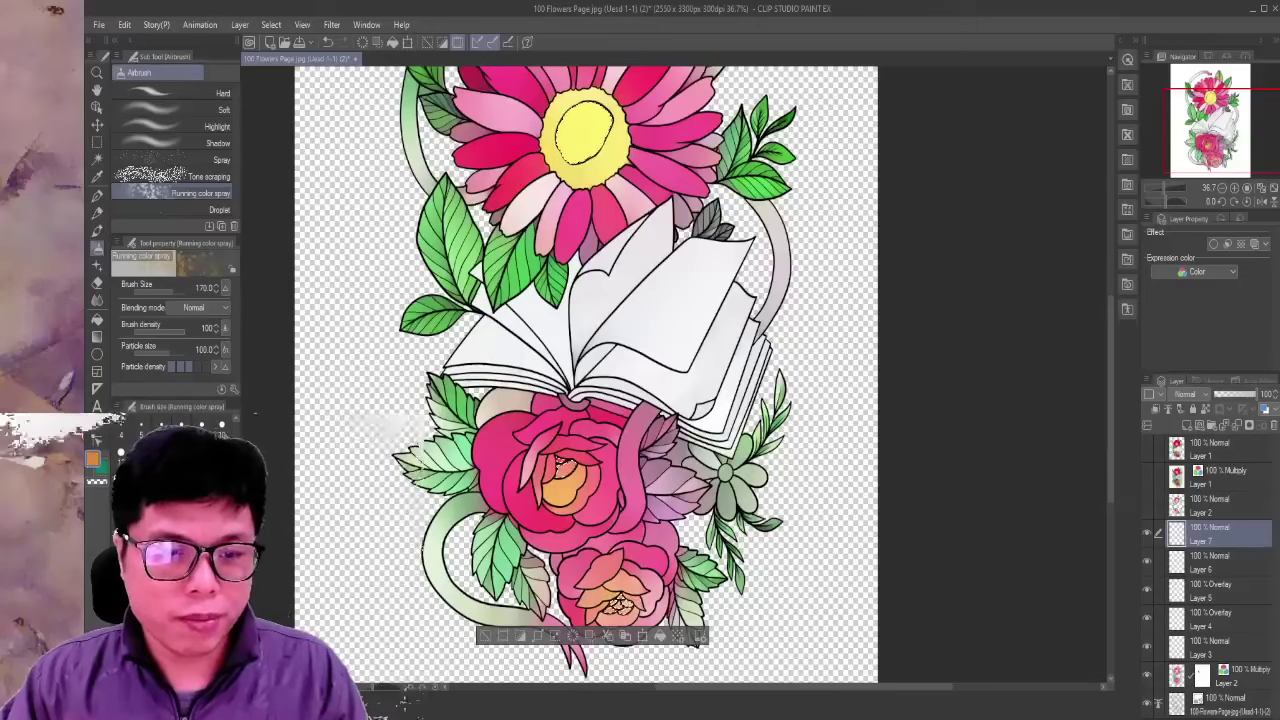
pyautogui.moveTo(565, 115); pyautogui.dragTo(605, 145)
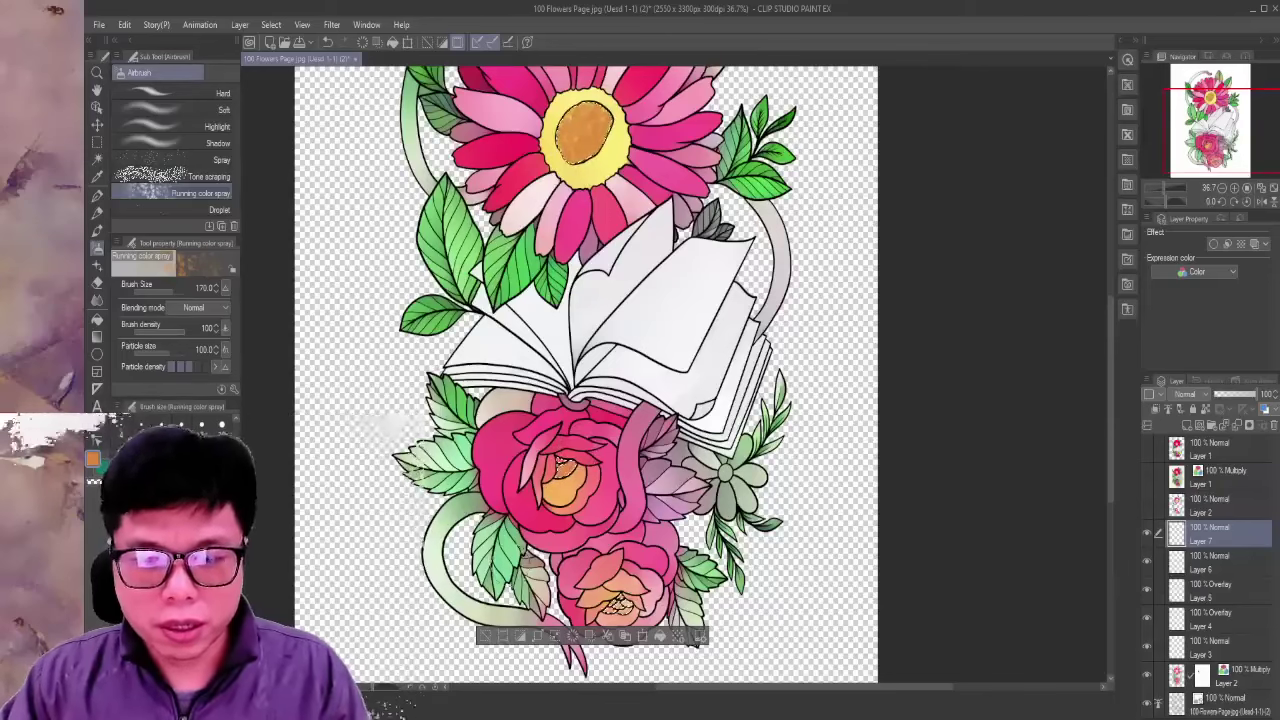
pyautogui.keyDown('alt'); pyautogui.click(562, 463); pyautogui.keyUp('alt')
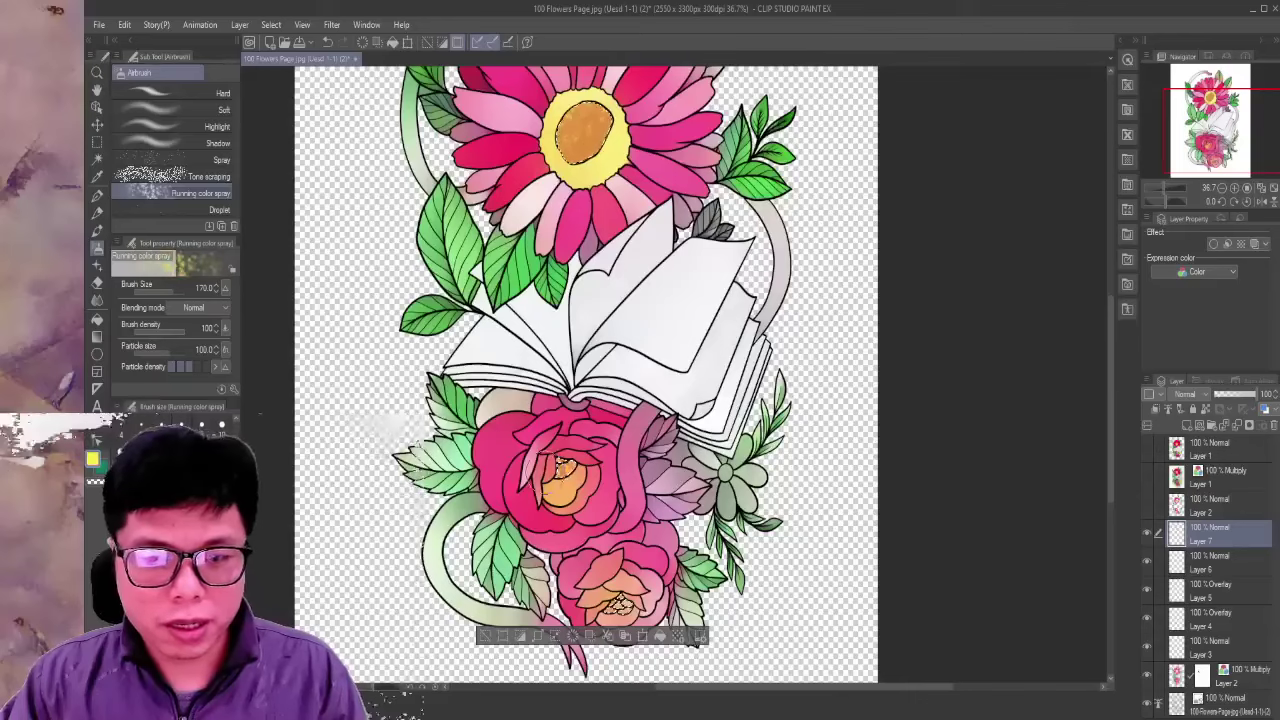